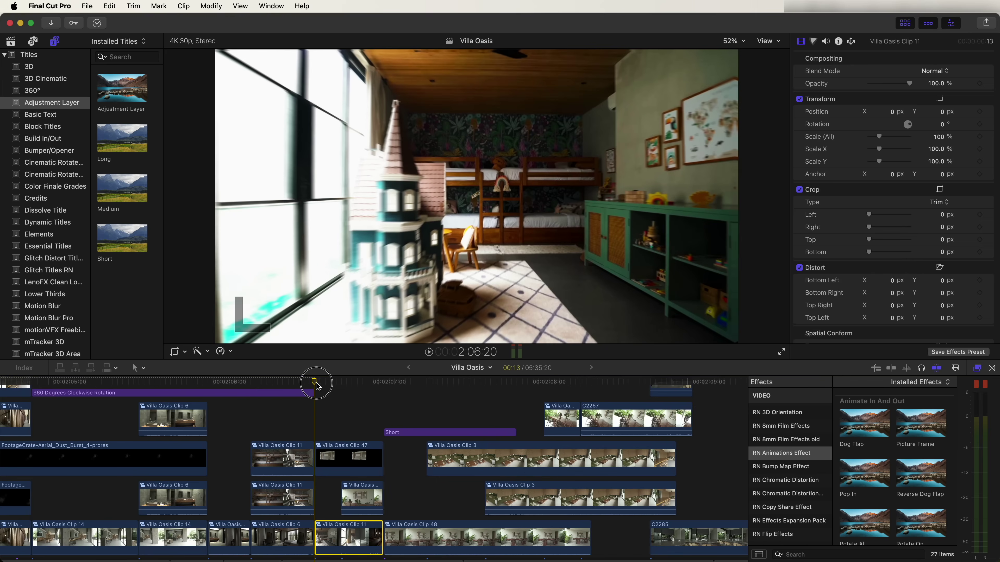
- Move the playhead onto the dining-room clip C2271, around 5:01
left_click(322, 383)
left_click_drag(322, 383, 442, 389)
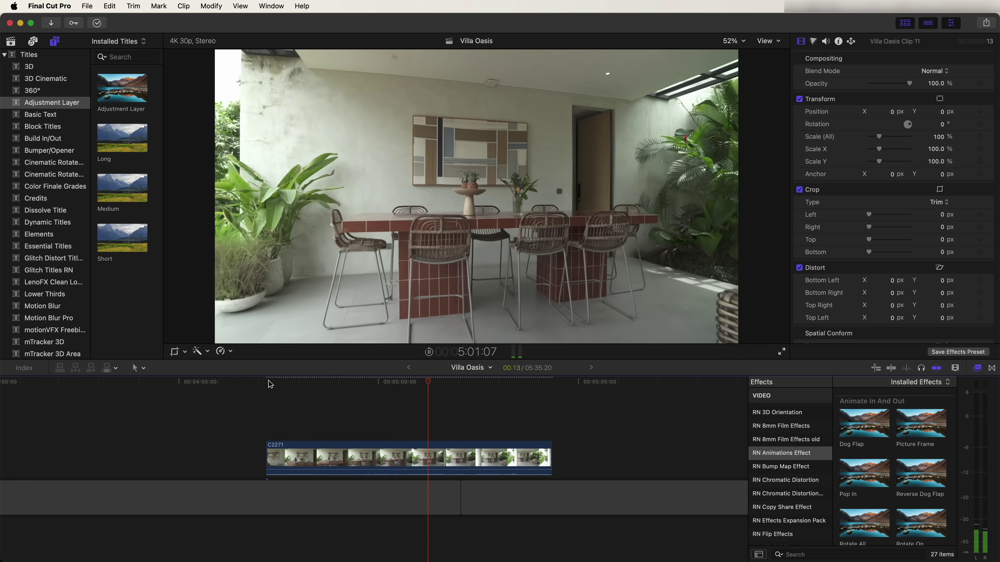
- Select clip C2271 and enable SmoothCam stabilization in the Video Inspector
key("space")
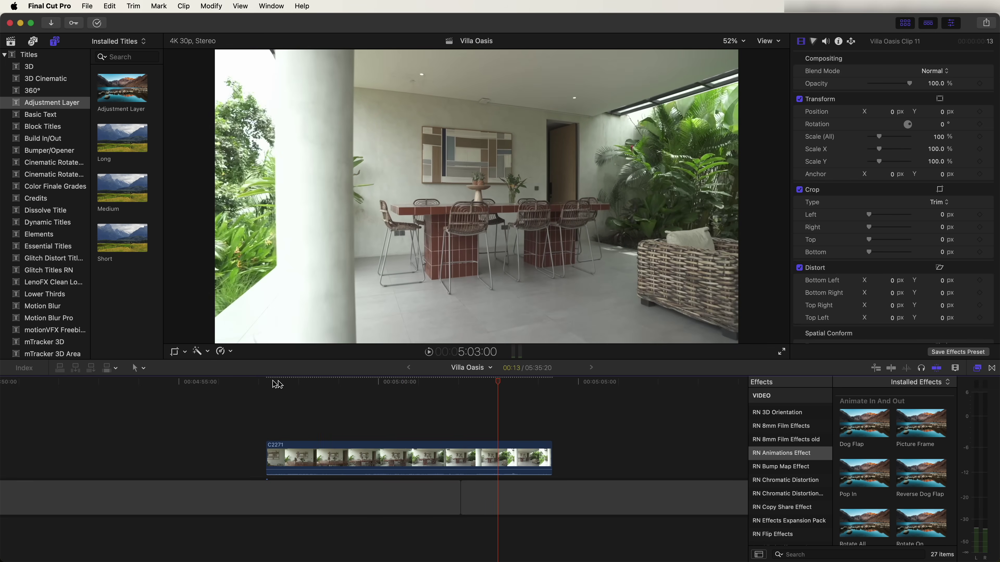
left_click(321, 383)
left_click(281, 457)
scroll(293, 467, "down", 1)
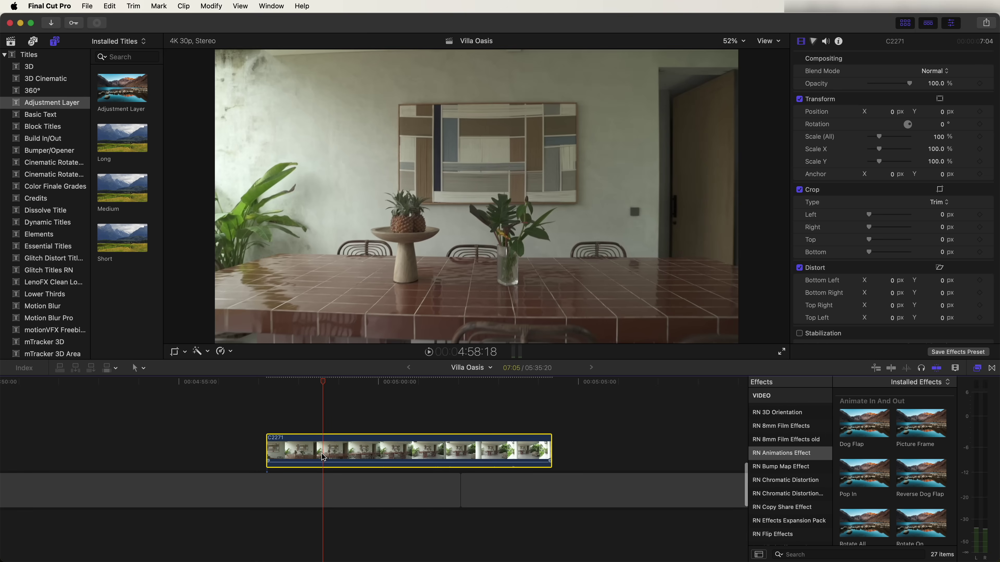
scroll(874, 107, "down", 4)
scroll(839, 167, "down", 3)
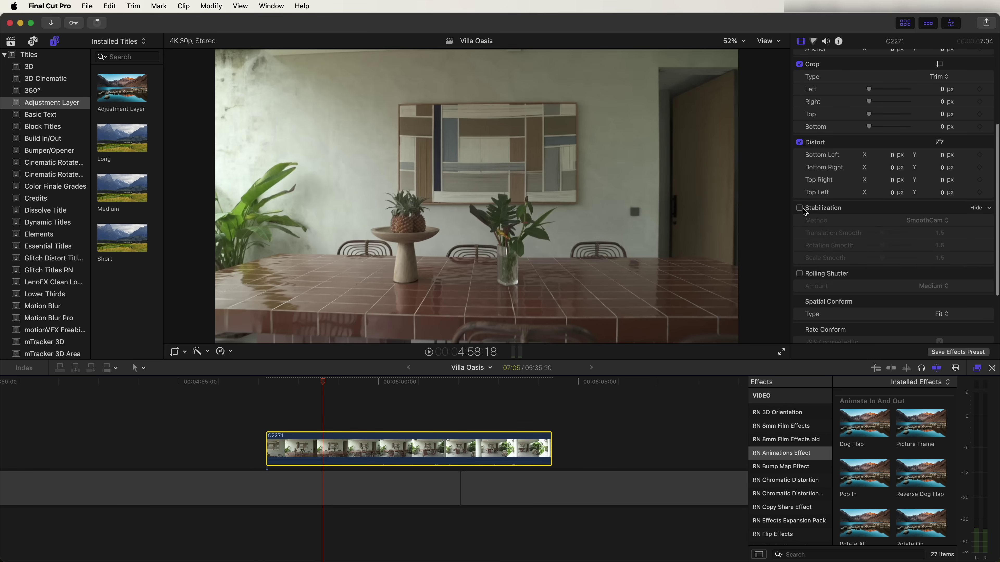
left_click(799, 208)
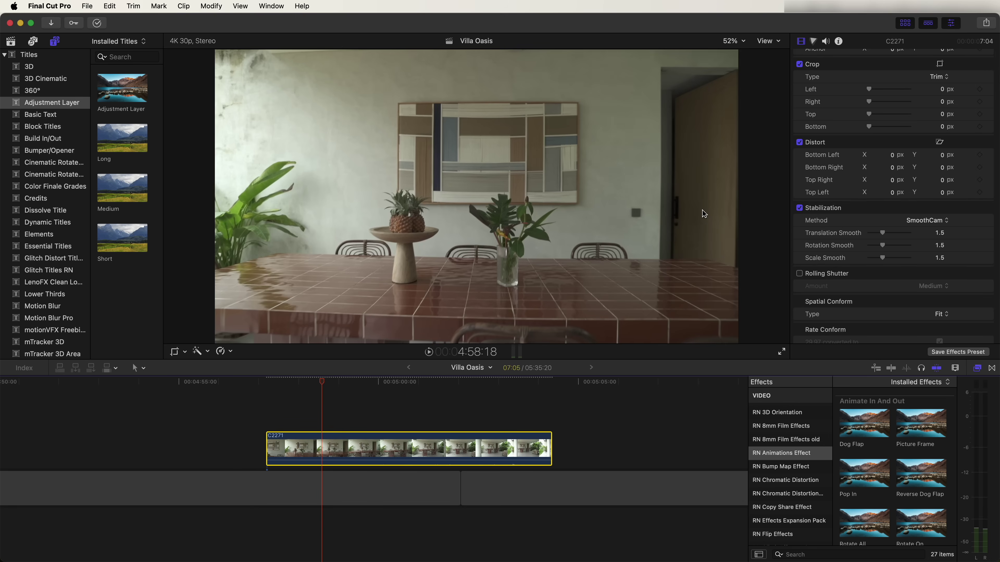
- Scrub back through the stabilized C2271 footage to review it, keeping the clip selected
left_click(300, 385)
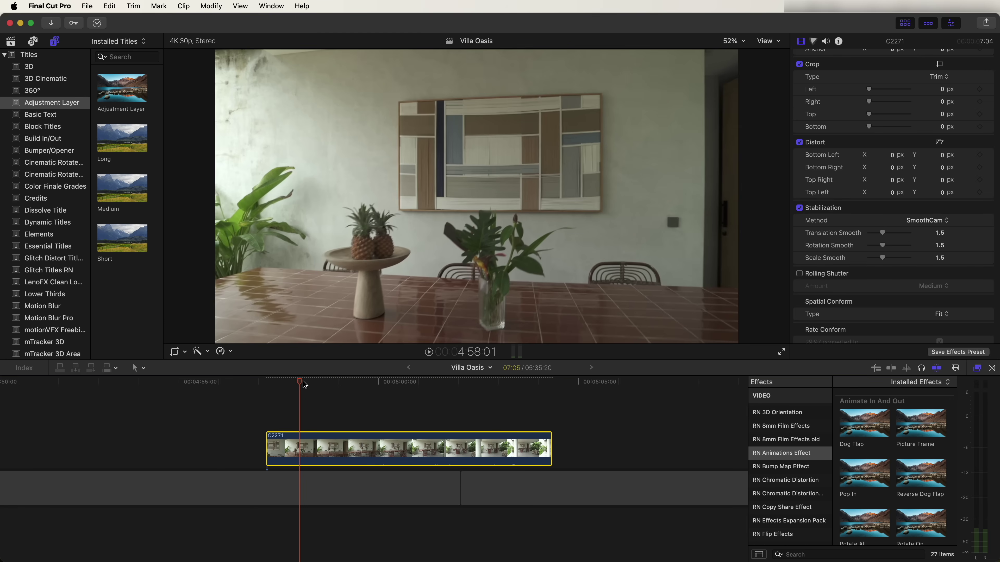
left_click(280, 384)
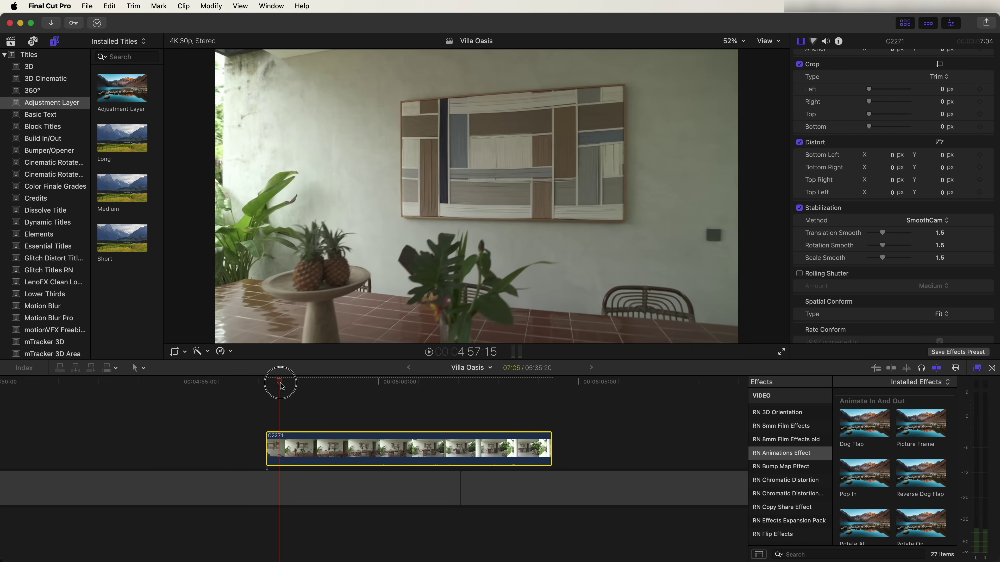
left_click(297, 382)
left_click_drag(297, 382, 361, 382)
scroll(361, 394, "up", 2)
left_click(365, 456)
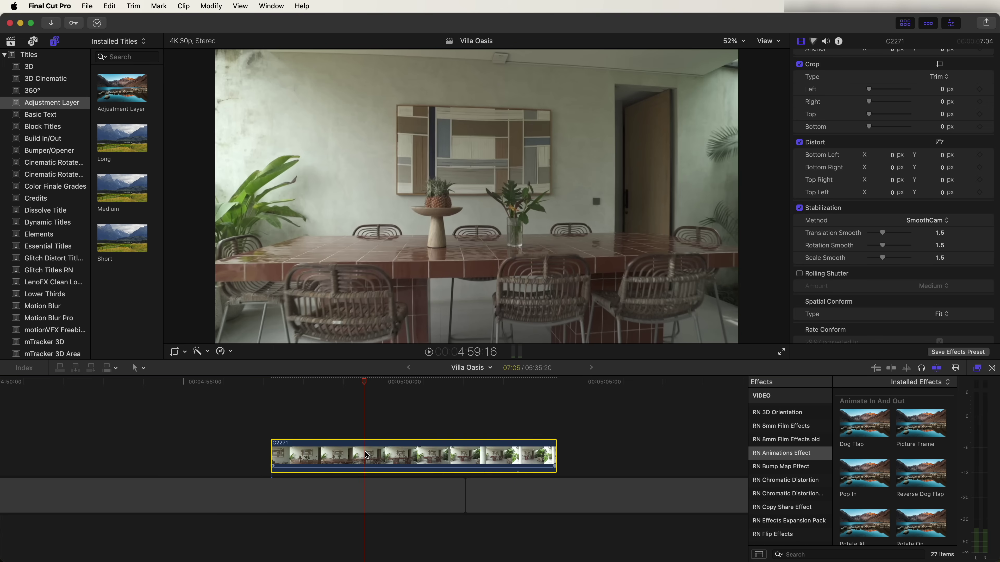
- Show the retime bar, split the clip's speed, and set the first section to 8x
key("super+r")
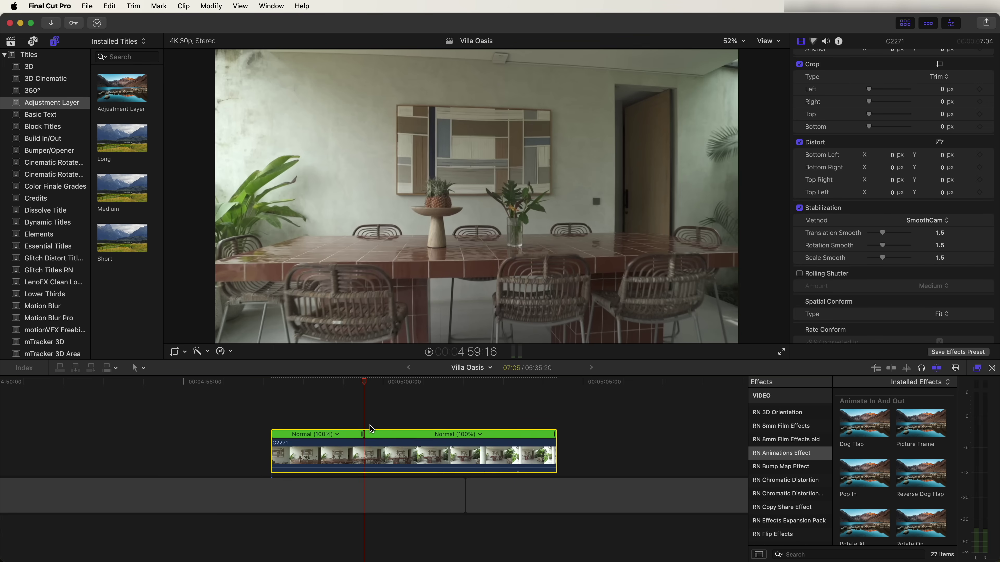
scroll(363, 433, "down", 2)
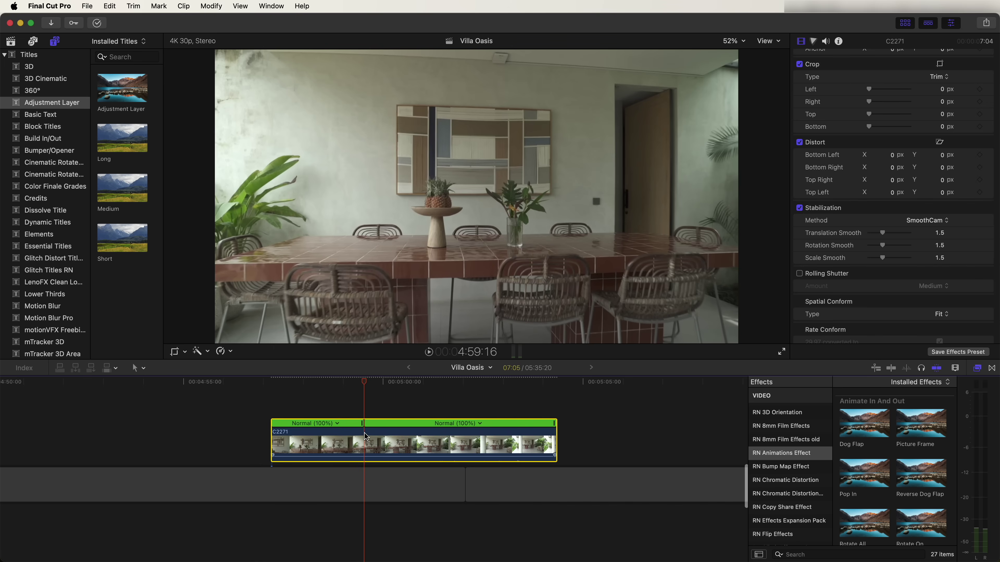
left_click_drag(370, 383, 454, 385)
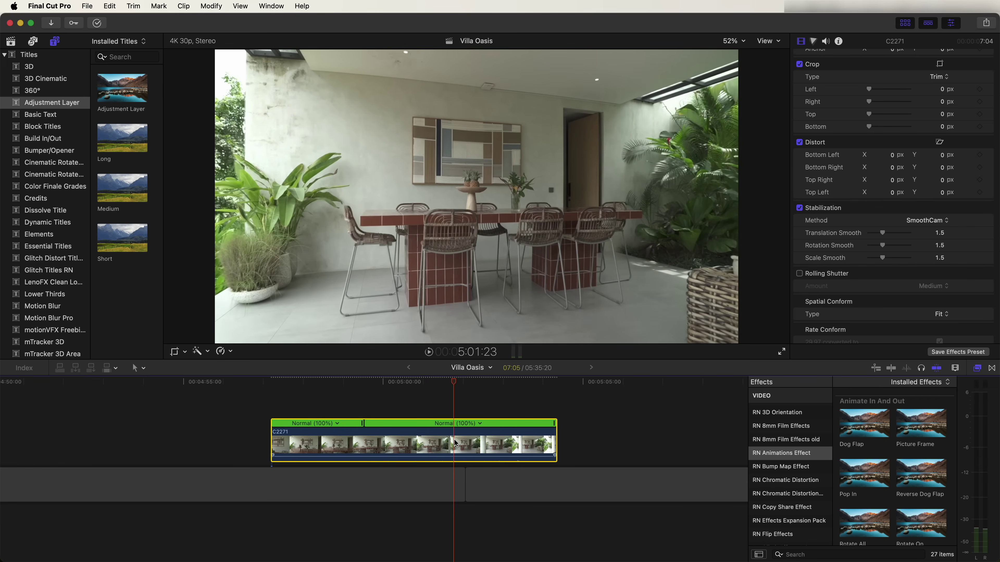
key("shift+b")
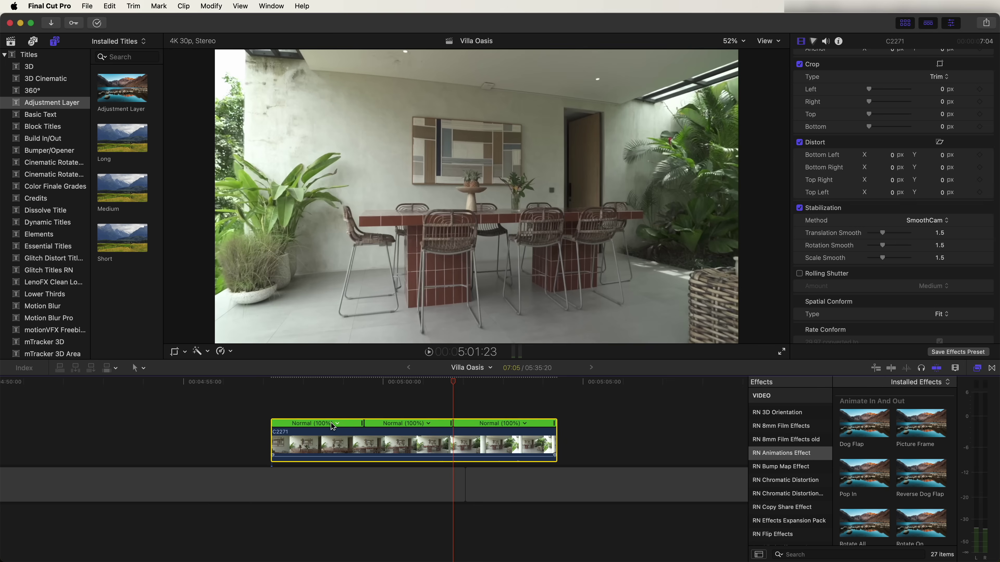
left_click(337, 423)
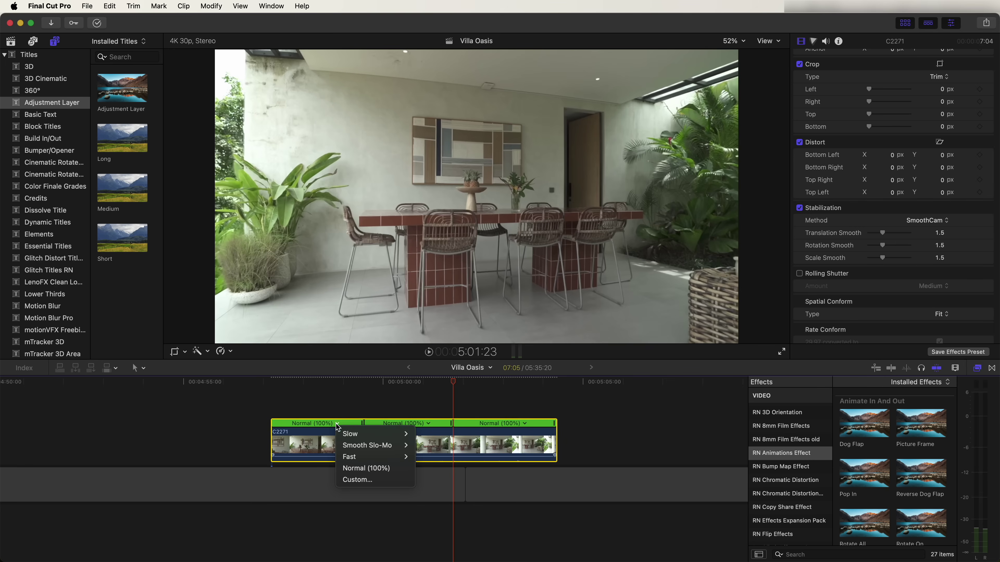
mouse_move(408, 459)
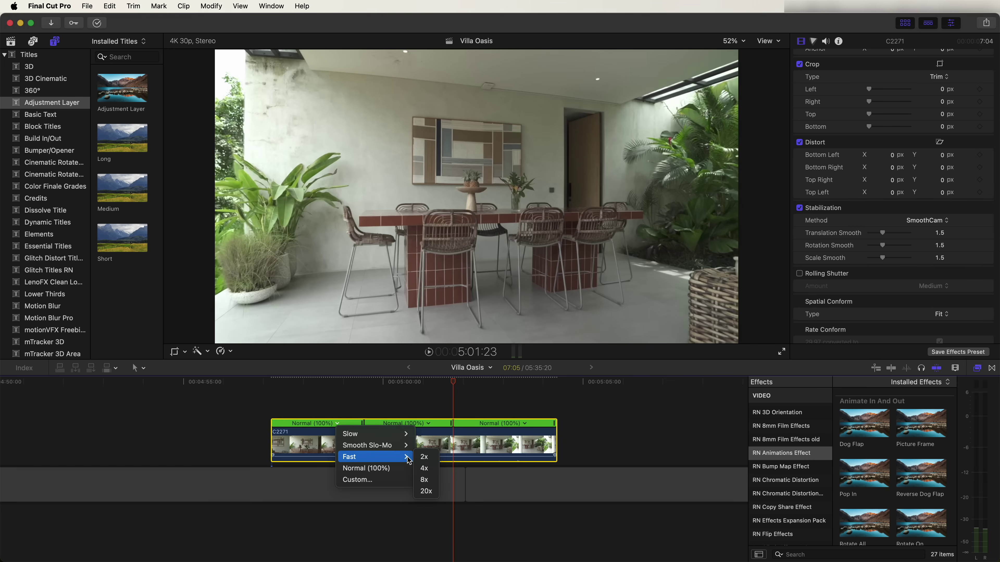
left_click(426, 480)
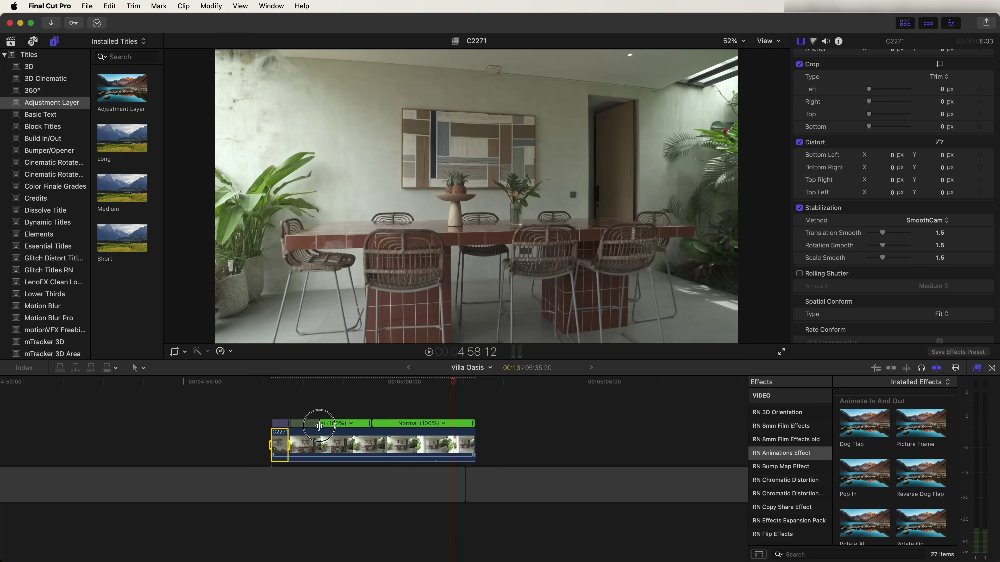
- Speed the last section up to 159% and play back the clip, now 2:14 long
left_click_drag(473, 425, 379, 423)
scroll(410, 427, "left", 3)
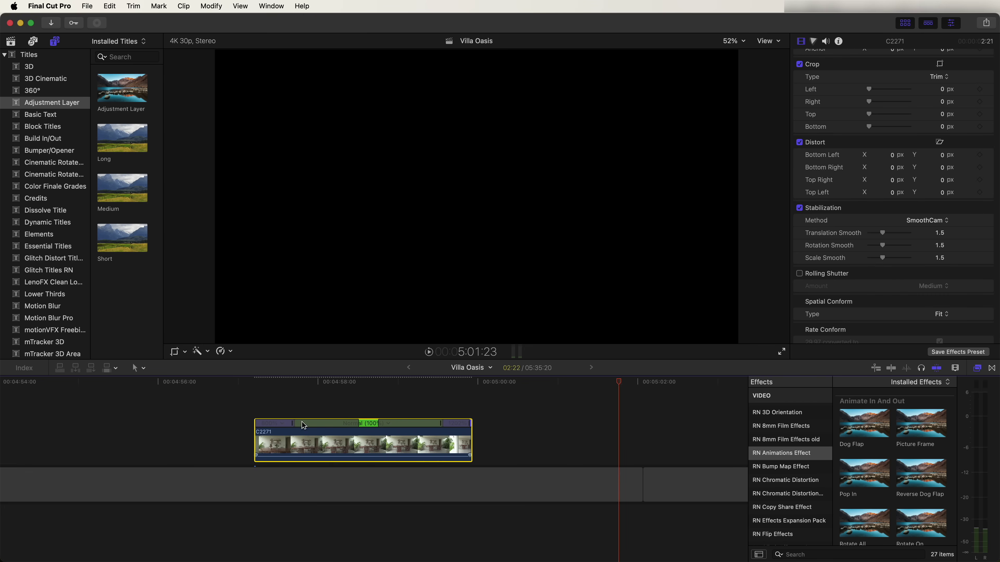
scroll(319, 418, "left", 2)
left_click(299, 382)
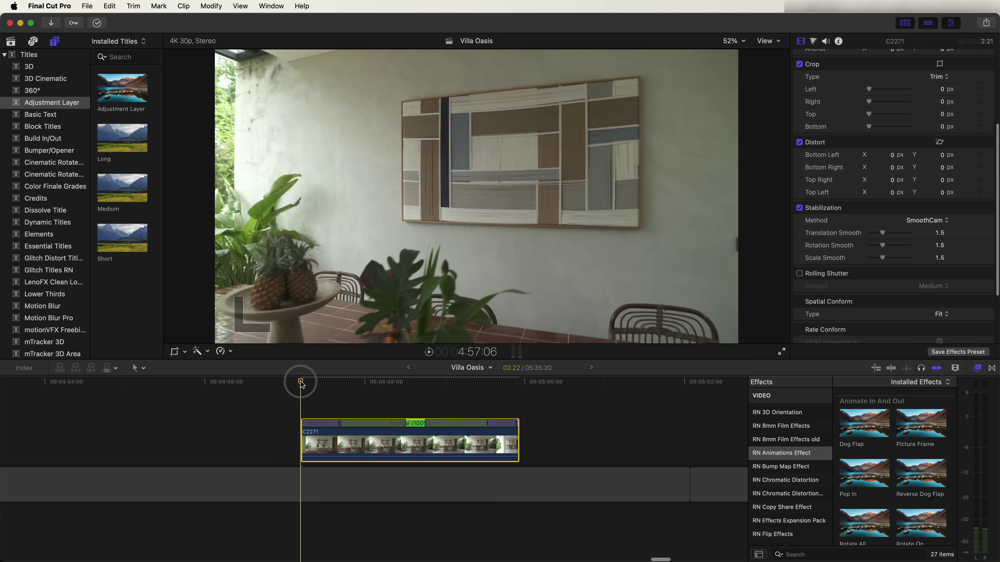
key("space")
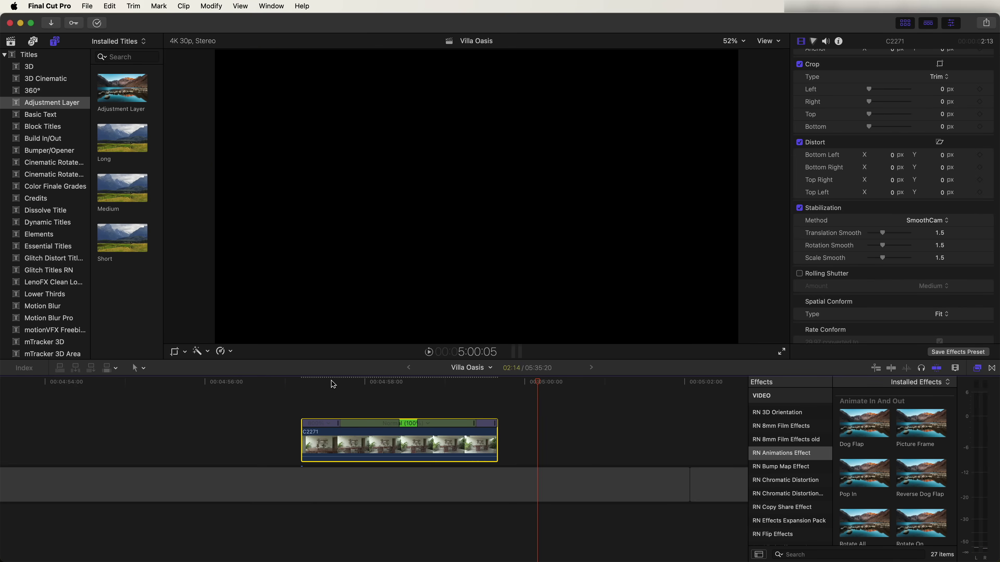
left_click_drag(350, 382, 315, 382)
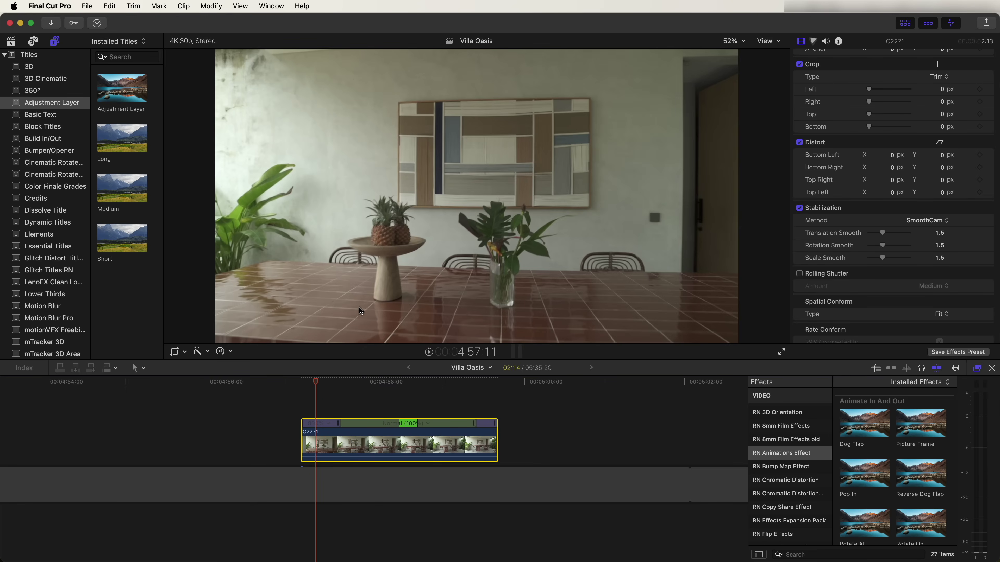
left_click_drag(319, 382, 359, 382)
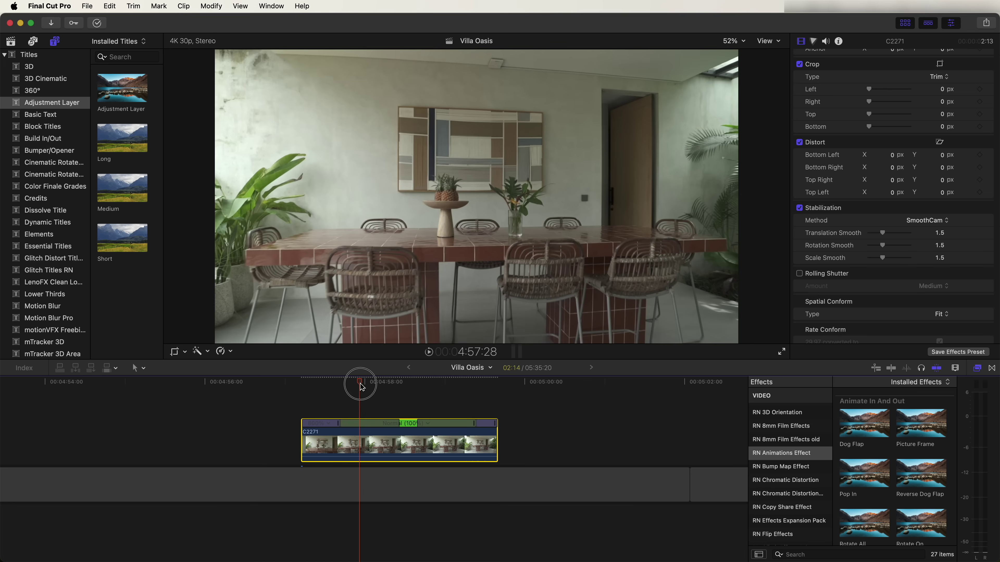
- Turn clip C2271 into the compound clip 'Villa Oasis Clip 61'
right_click(358, 449)
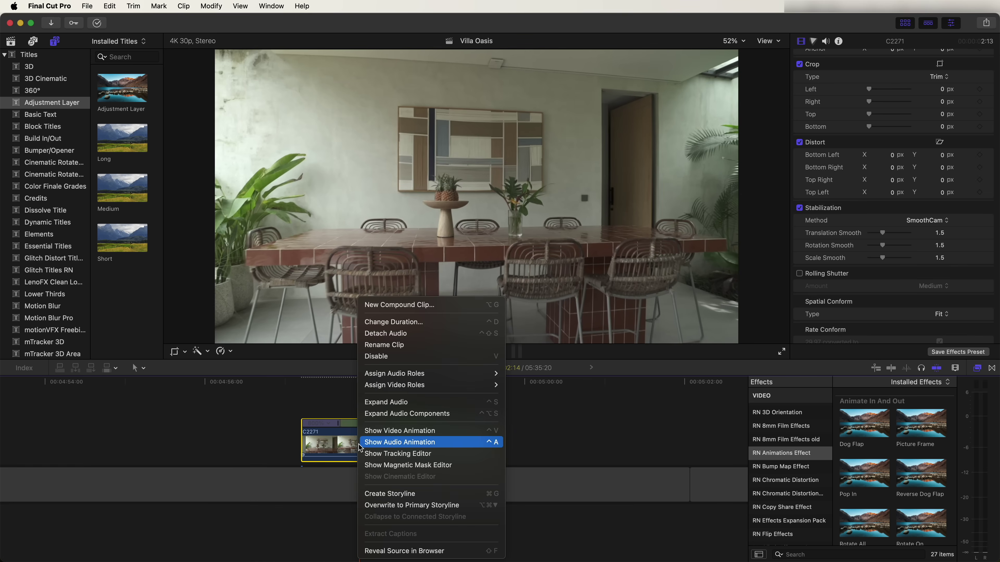
left_click(394, 305)
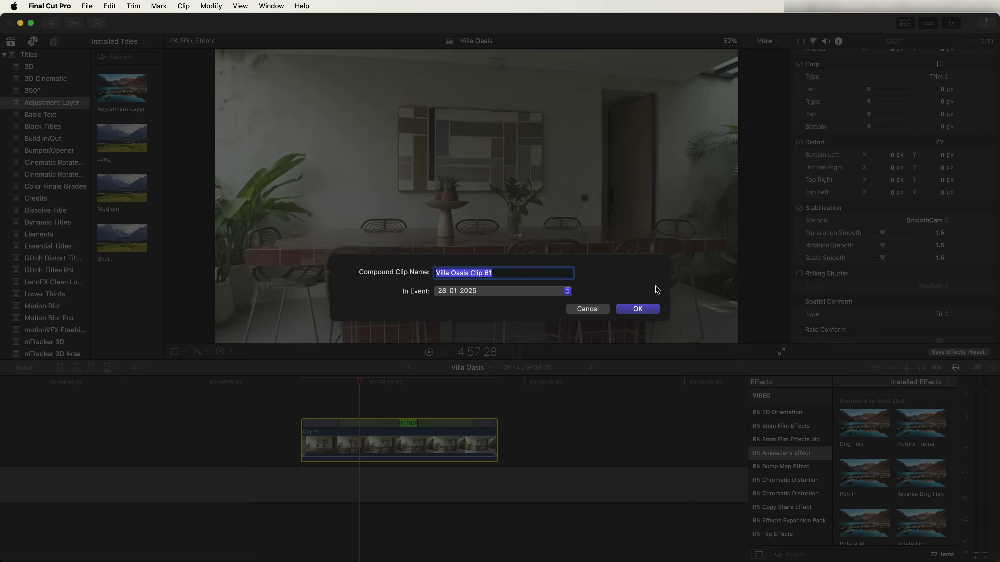
left_click(649, 312)
left_click_drag(359, 382, 369, 384)
- Blade Villa Oasis Clip 61 at 4:57:16 and select the 10-frame opening piece
left_click(332, 431)
key("super+equal")
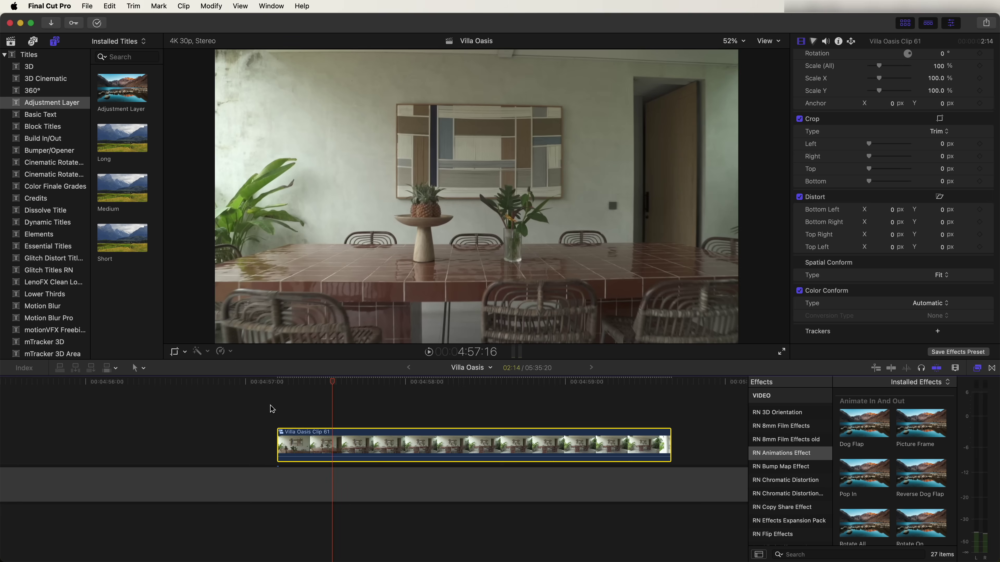
left_click(335, 444)
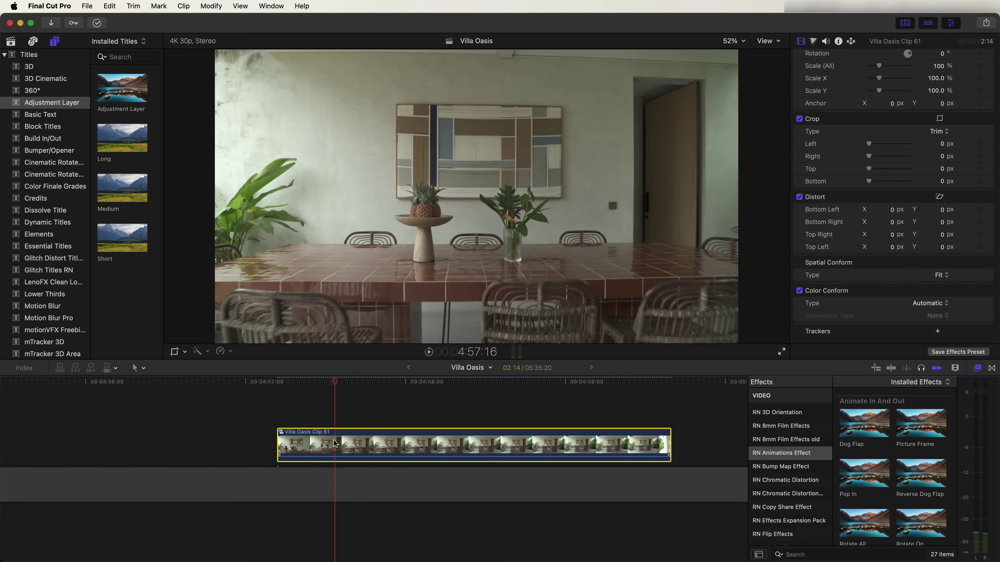
key("super+b")
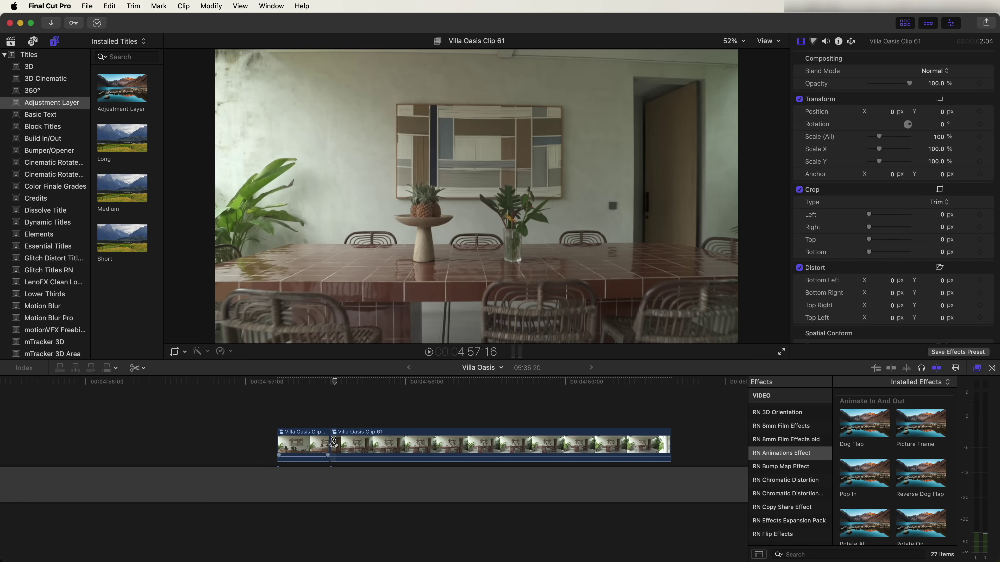
left_click(293, 383)
scroll(299, 384, "left", 5)
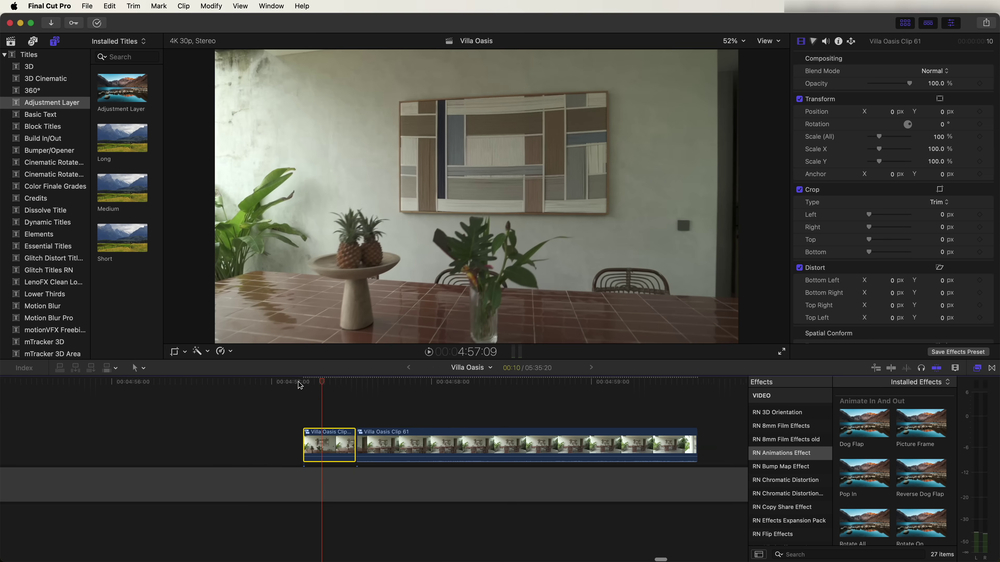
left_click(198, 351)
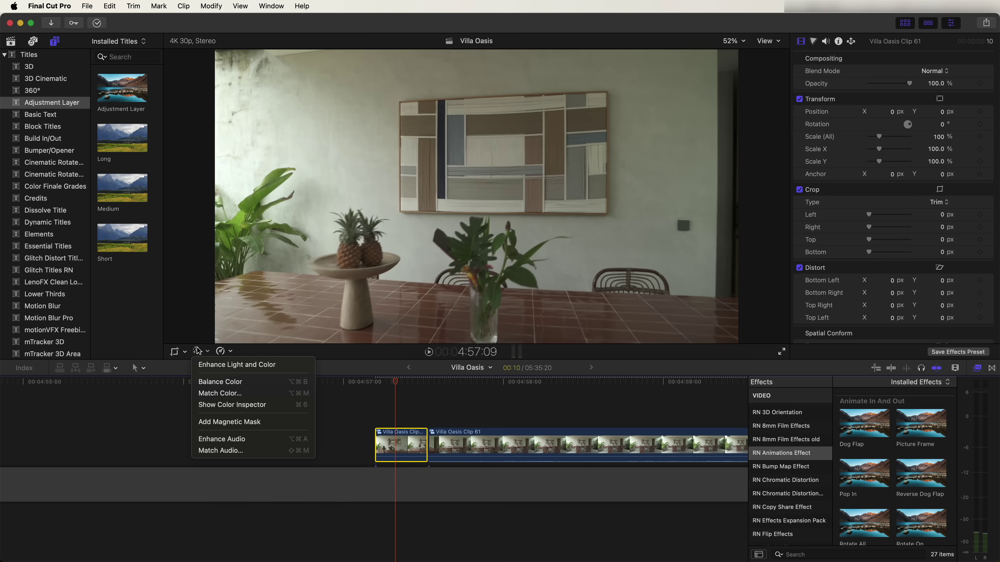
- Add a magnetic mask, marking five painting points and excluding three wall points, then analyze it
left_click(227, 422)
left_click(432, 121)
left_click(484, 120)
left_click(560, 134)
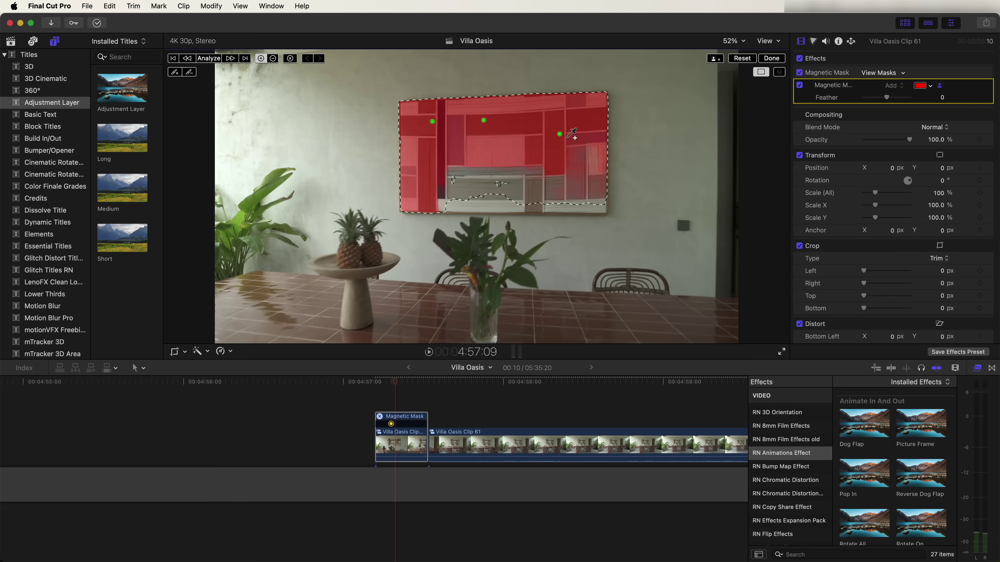
left_click(574, 192)
left_click(483, 189)
left_click(381, 155)
left_click(522, 80)
left_click(631, 143)
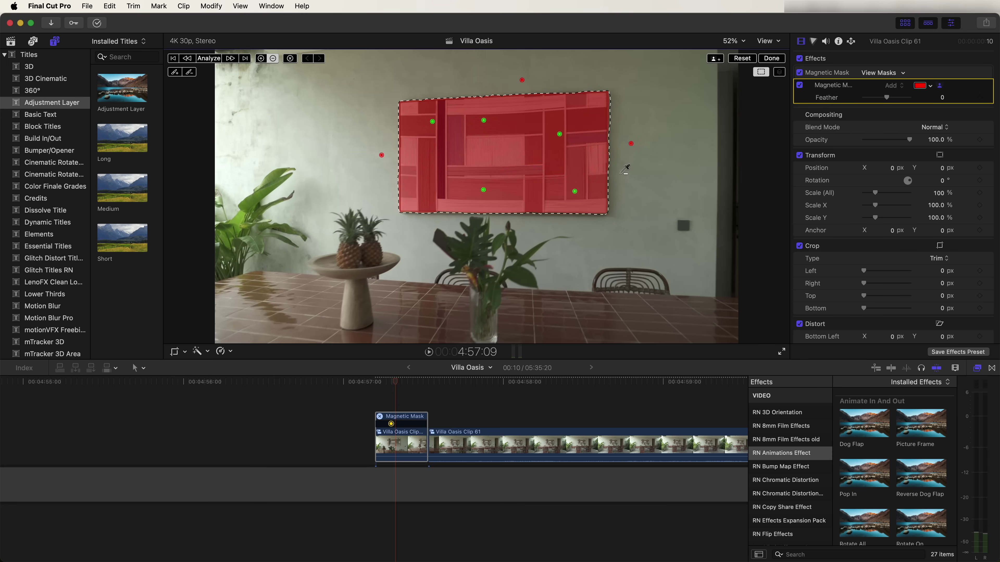
left_click(209, 59)
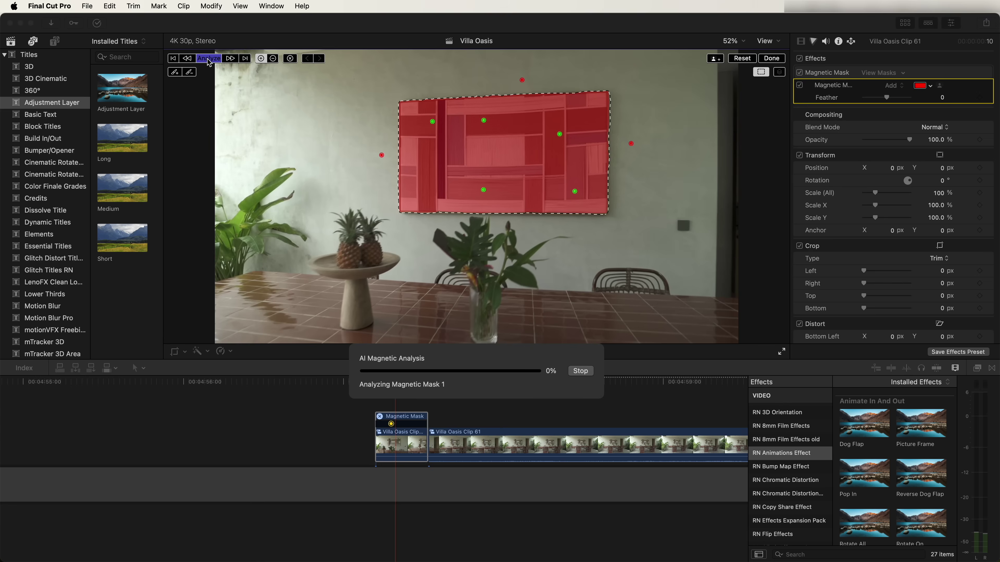
mouse_move(379, 382)
left_mouse_down()
mouse_move(424, 384)
mouse_move(397, 384)
left_mouse_up()
- Finish the magnetic mask and invert it so the painting turns black
left_click(771, 59)
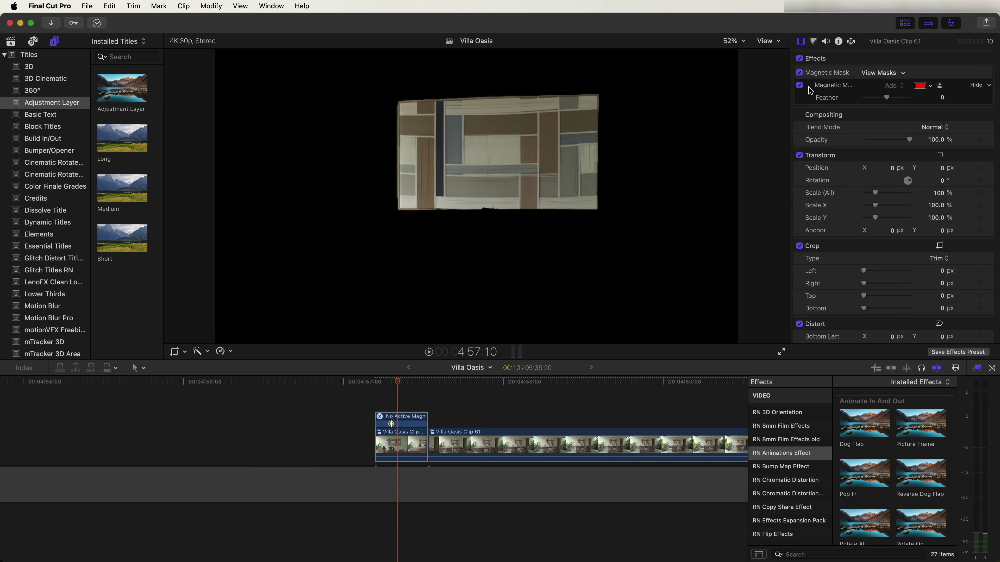
left_click(941, 74)
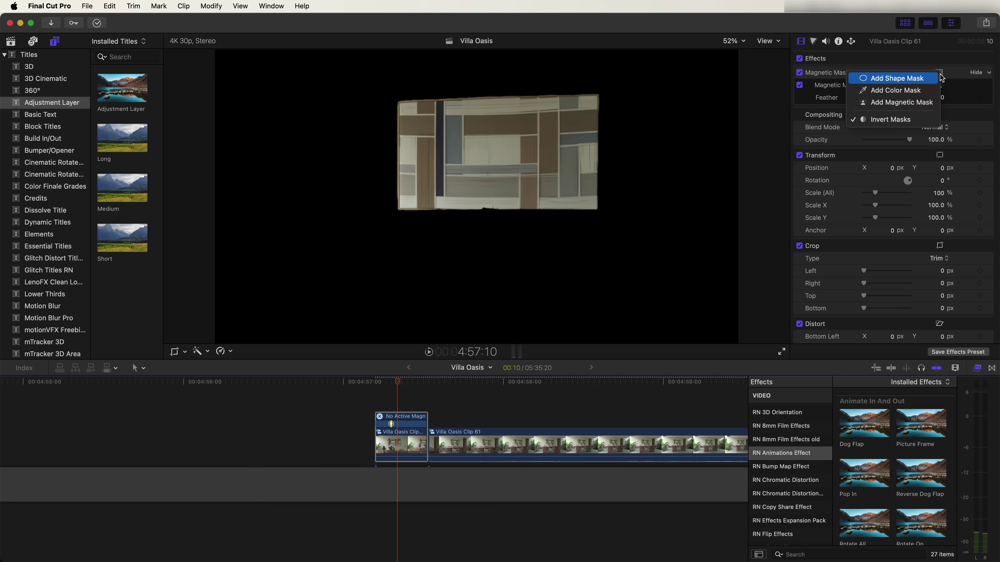
left_click(892, 120)
- Set the opening piece's crop type to Ken Burns
left_click(400, 445)
left_click(183, 352)
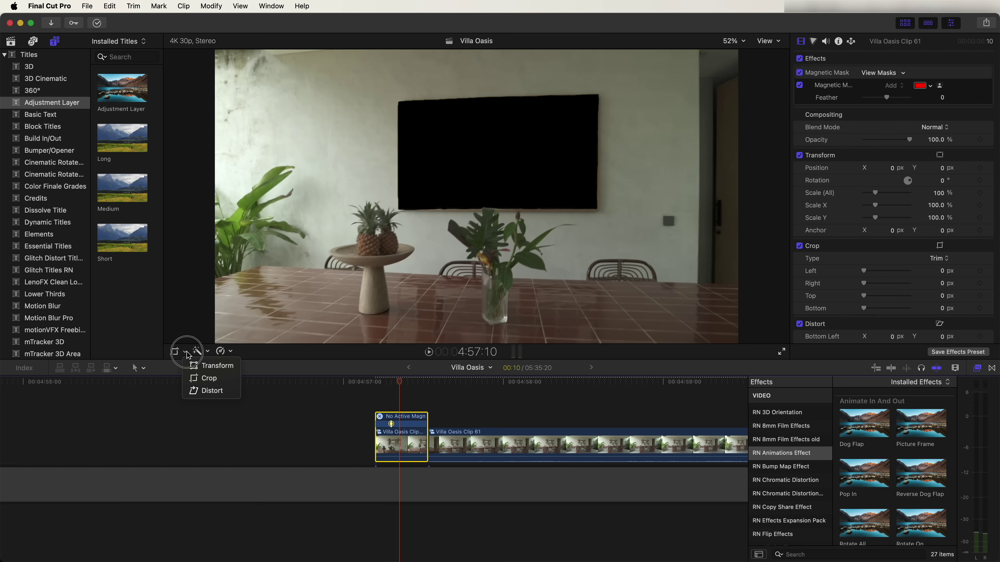
left_click(205, 379)
left_click(498, 332)
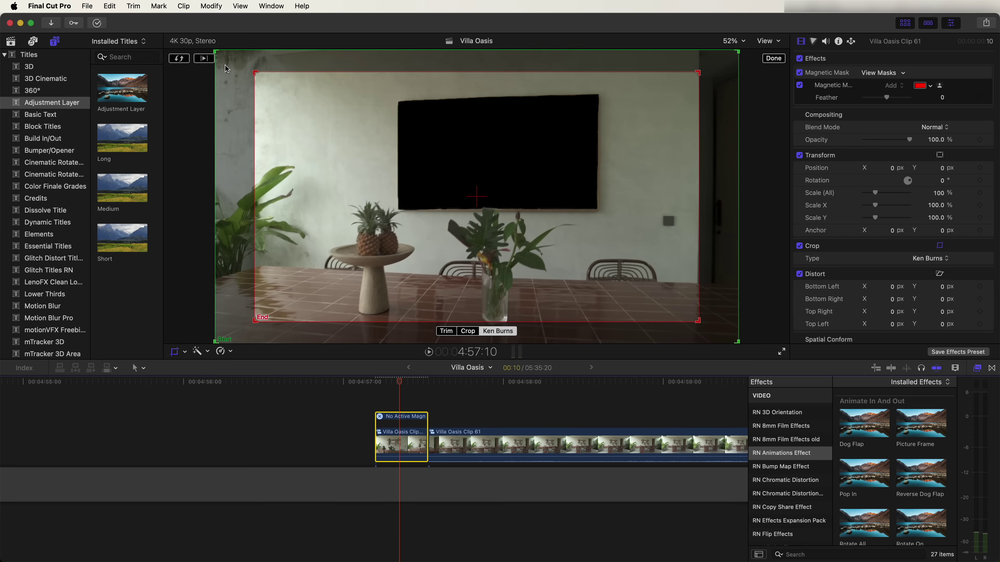
- Swap Ken Burns start/end, fit the start frame tightly around the black panel, set Ease In, and preview
left_click(179, 59)
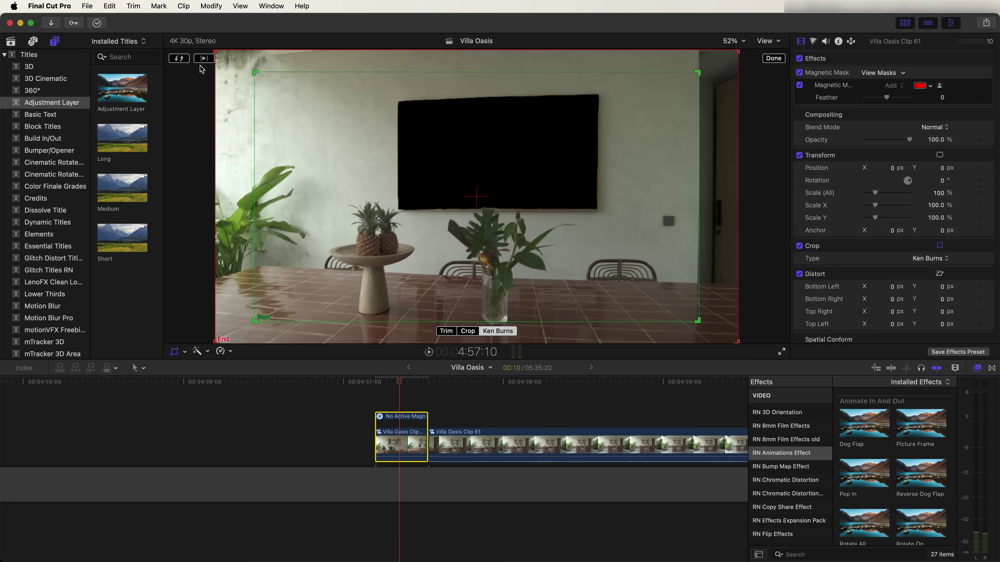
left_click_drag(255, 73, 460, 161)
left_click_drag(408, 92, 425, 105)
right_click(484, 133)
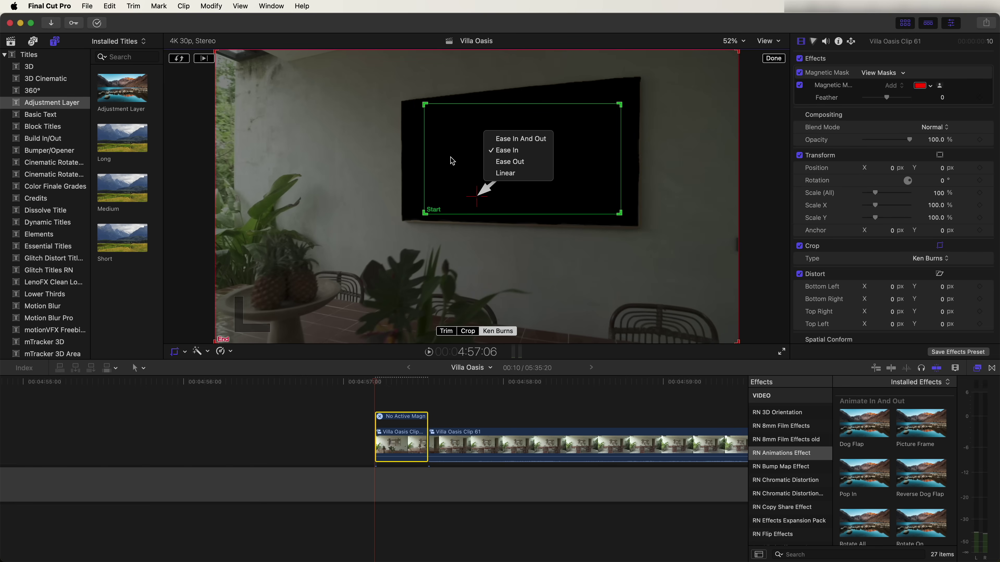
left_click(534, 150)
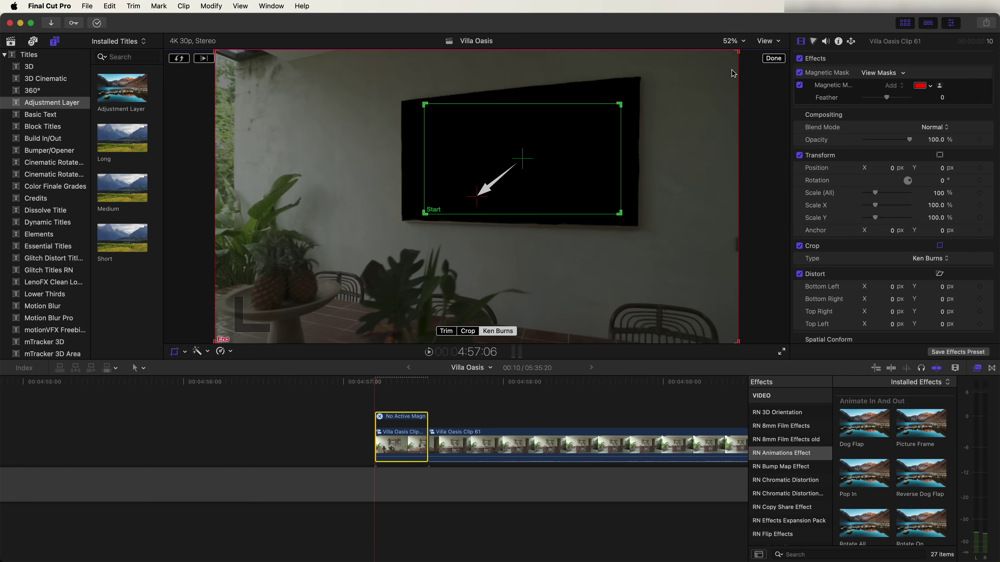
left_click(773, 58)
mouse_move(377, 381)
left_mouse_down()
mouse_move(446, 380)
mouse_move(386, 389)
left_mouse_up()
key("space")
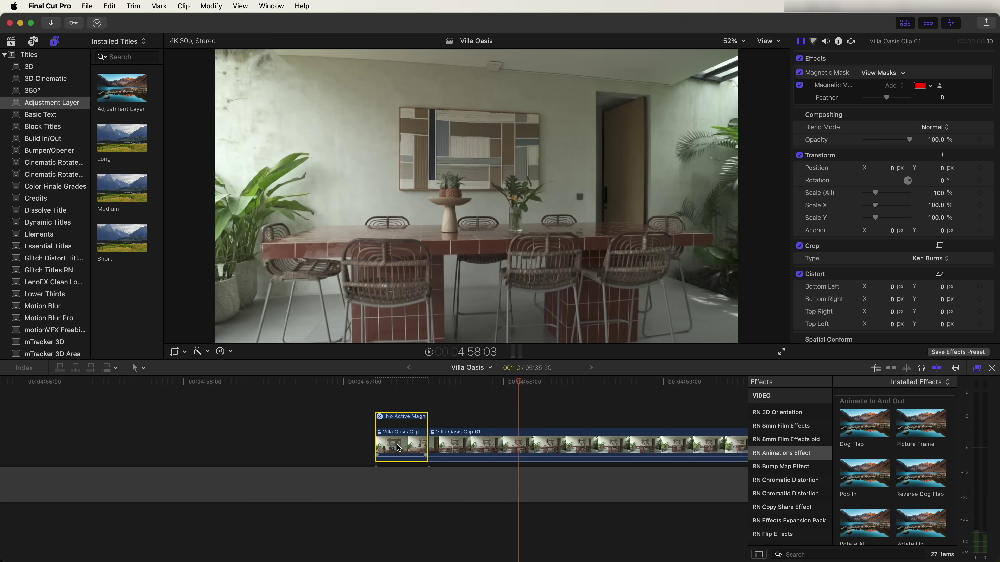
- Invert the copy's mask to show only the painting and give it a Ken Burns move, start frame shifted up-left
left_click(398, 447)
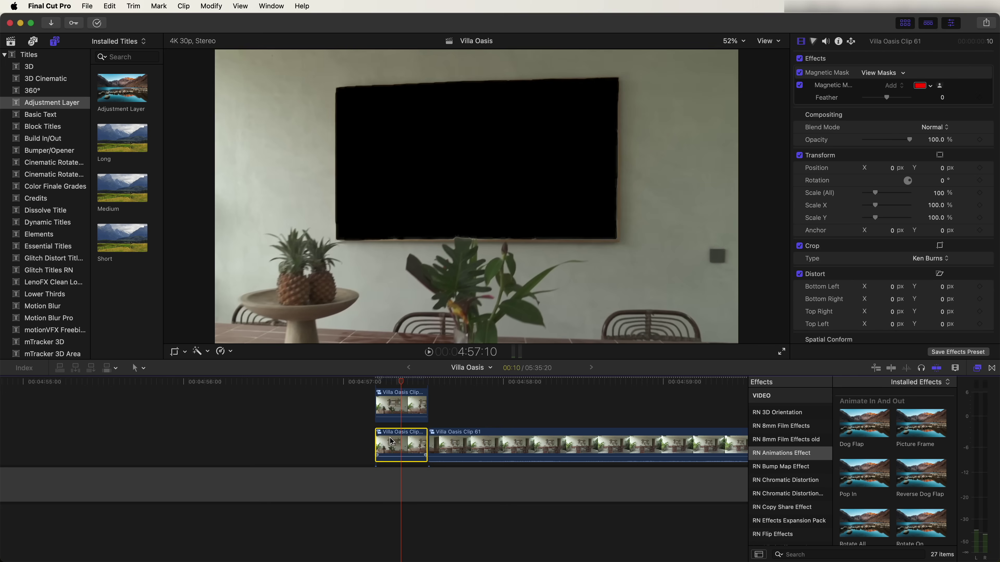
left_click(941, 73)
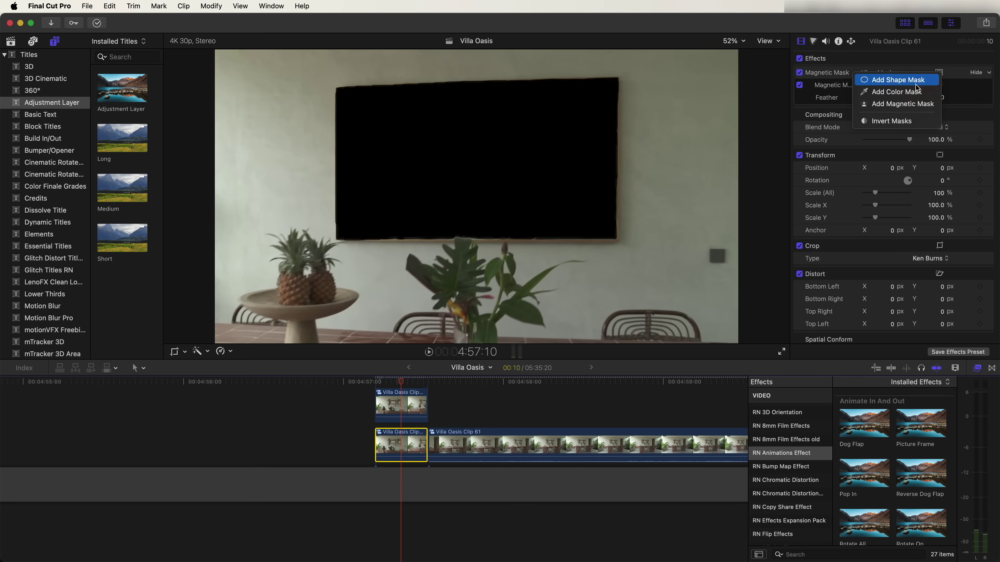
left_click(904, 125)
left_click(174, 351)
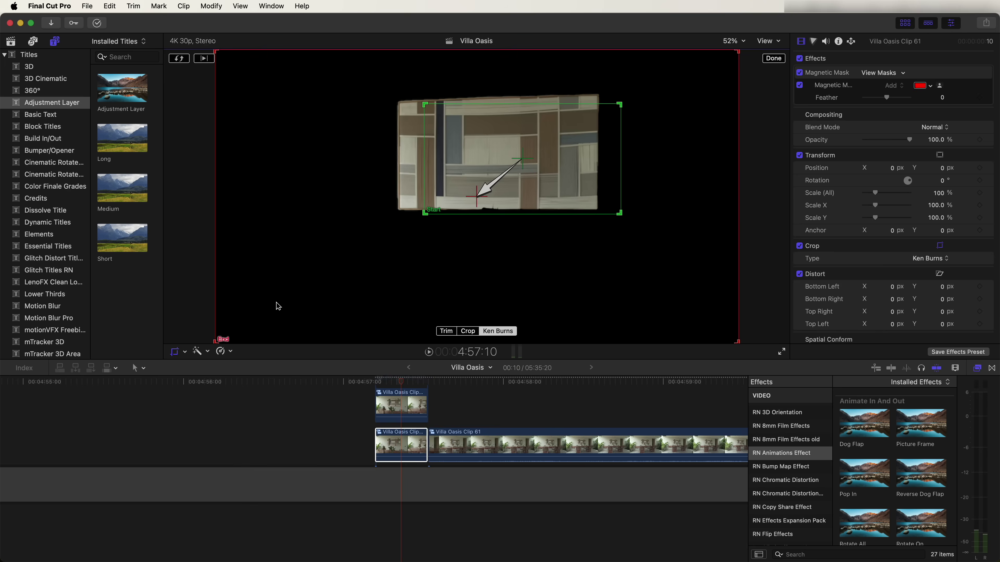
key("space")
mouse_move(526, 189)
left_mouse_down()
mouse_move(518, 195)
mouse_move(517, 73)
mouse_move(404, 82)
mouse_move(274, 175)
mouse_move(511, 41)
mouse_move(510, 50)
left_mouse_up()
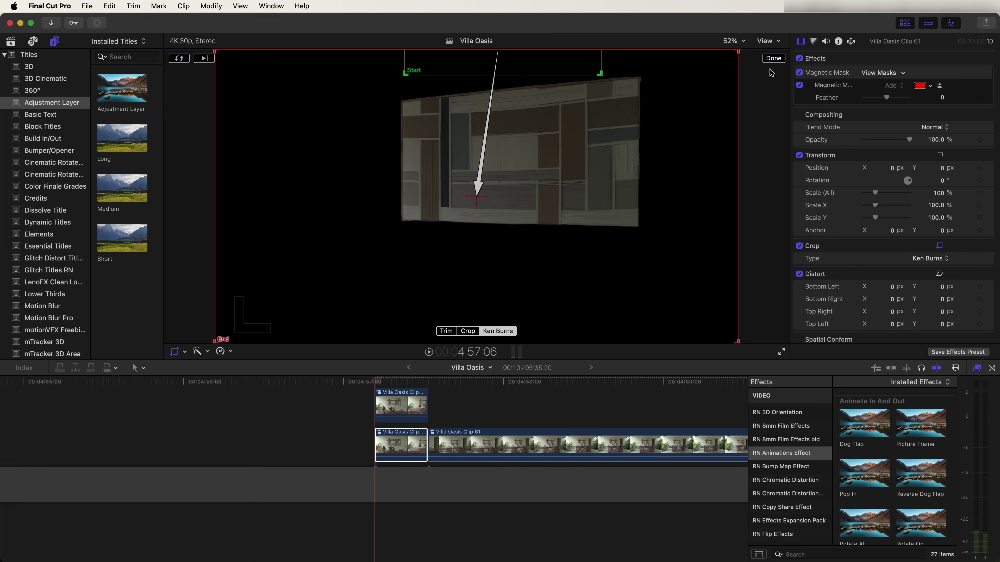
left_click(773, 58)
mouse_move(417, 380)
left_mouse_down()
mouse_move(430, 381)
mouse_move(376, 381)
mouse_move(433, 386)
mouse_move(408, 392)
left_mouse_up()
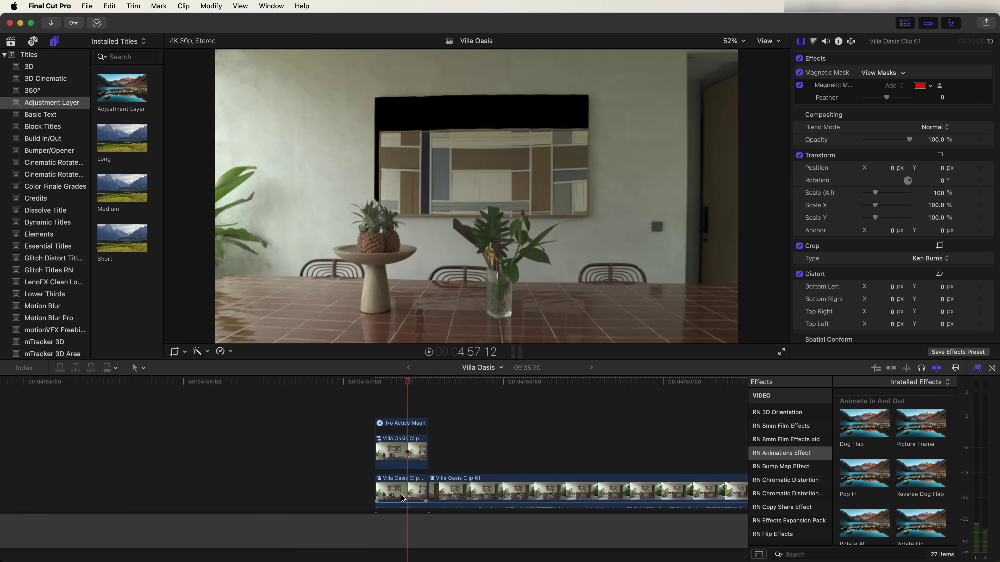
- Turn off the painting clip's crop and add a freeze hold at its start
left_click(404, 453)
left_click(404, 384)
key("Left")
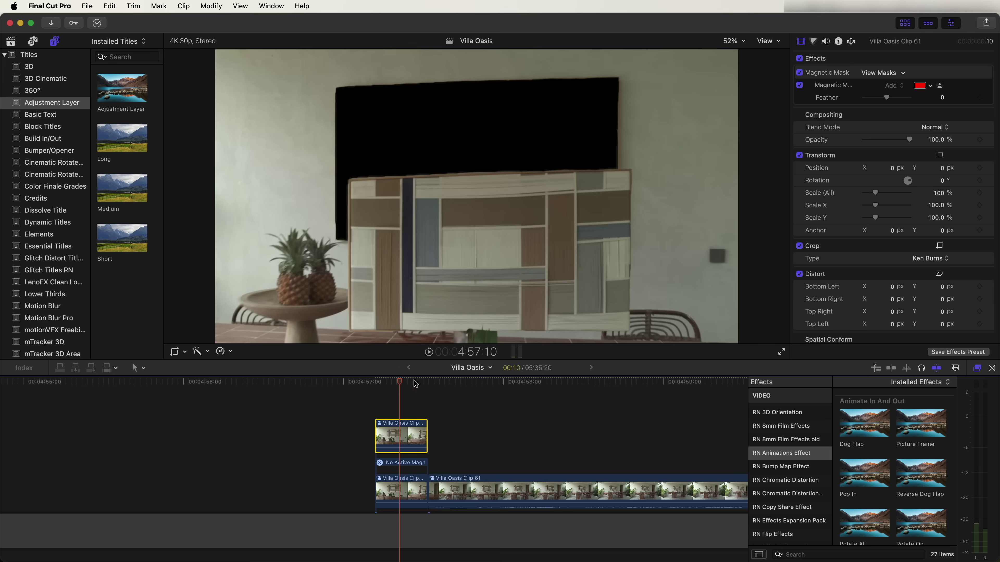
left_click(799, 246)
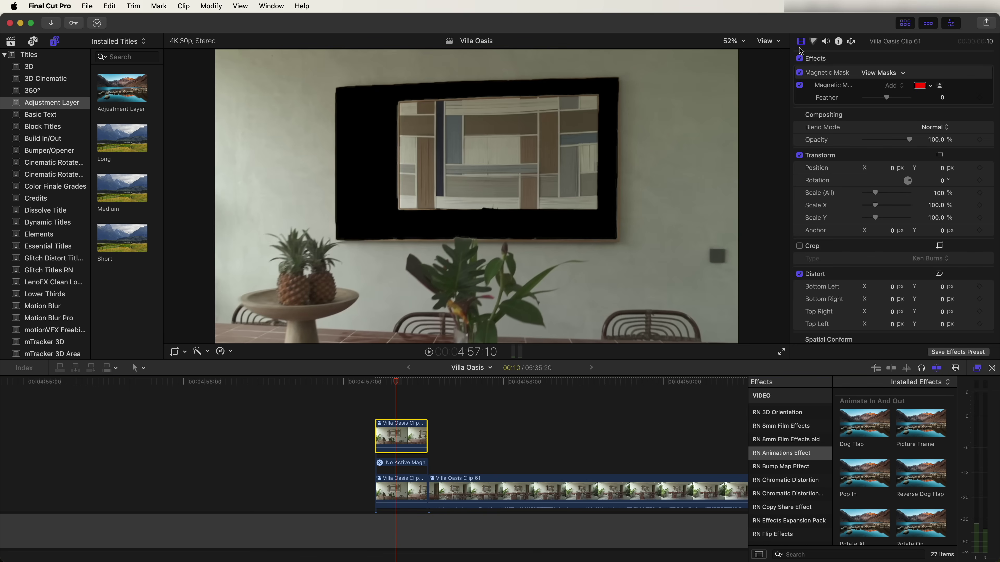
key("Up")
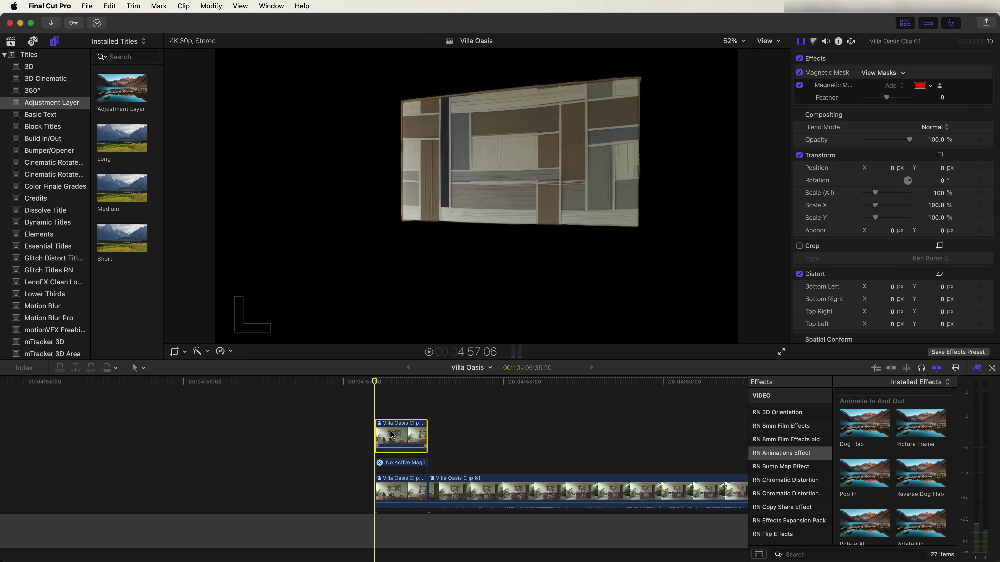
key("shift+h")
- Move the painting clip earlier in the timeline and shorten its freeze hold
left_click_drag(563, 435, 228, 433)
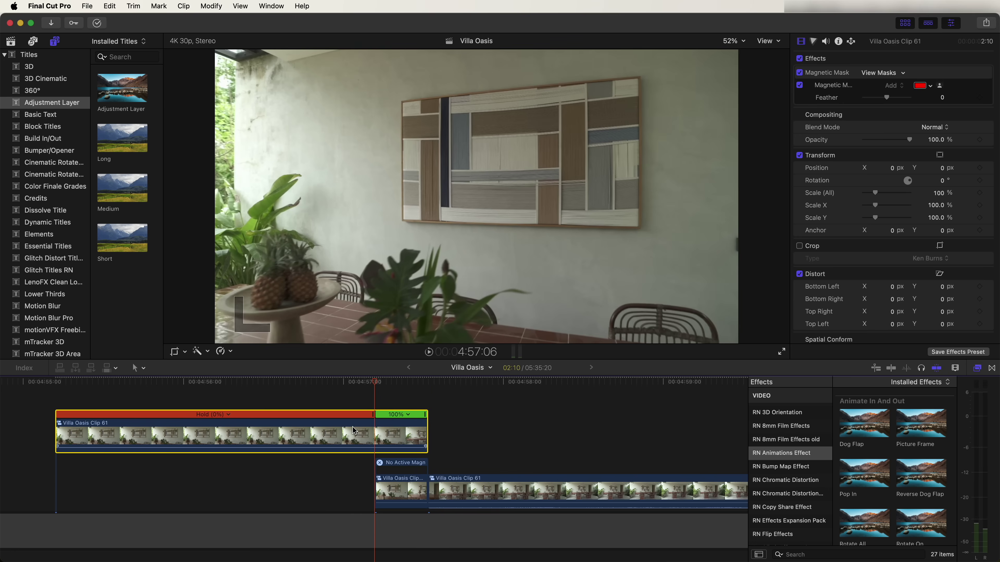
scroll(143, 437, "left", 3)
left_click_drag(110, 434, 400, 433)
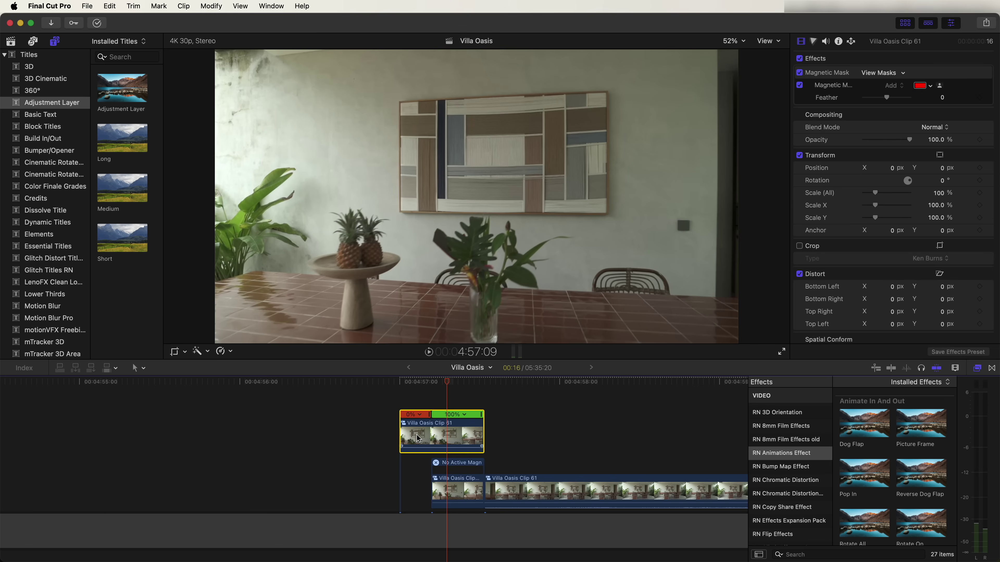
- Redo the painting clip's magnetic mask so only the wall painting remains
left_click(829, 73)
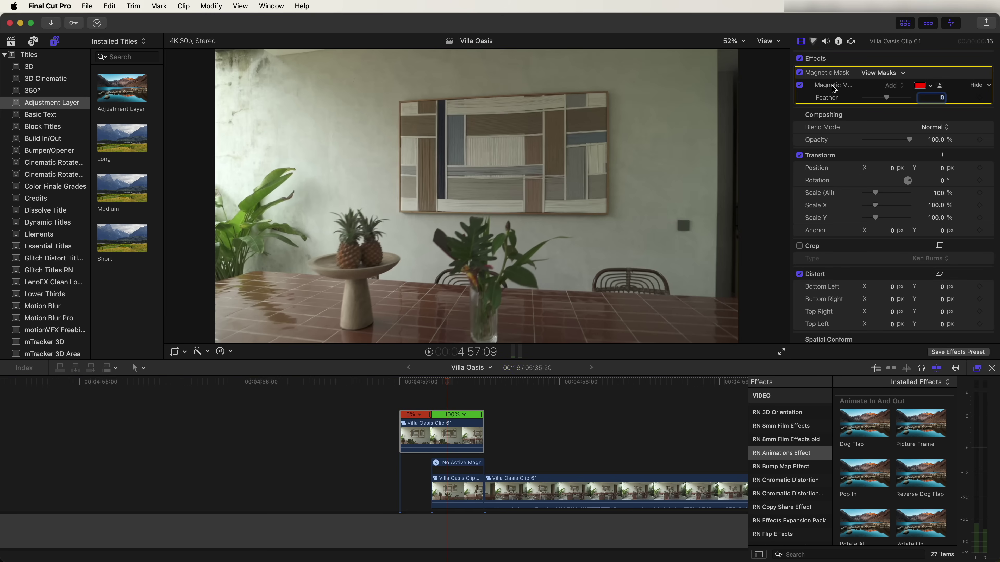
left_click(834, 72)
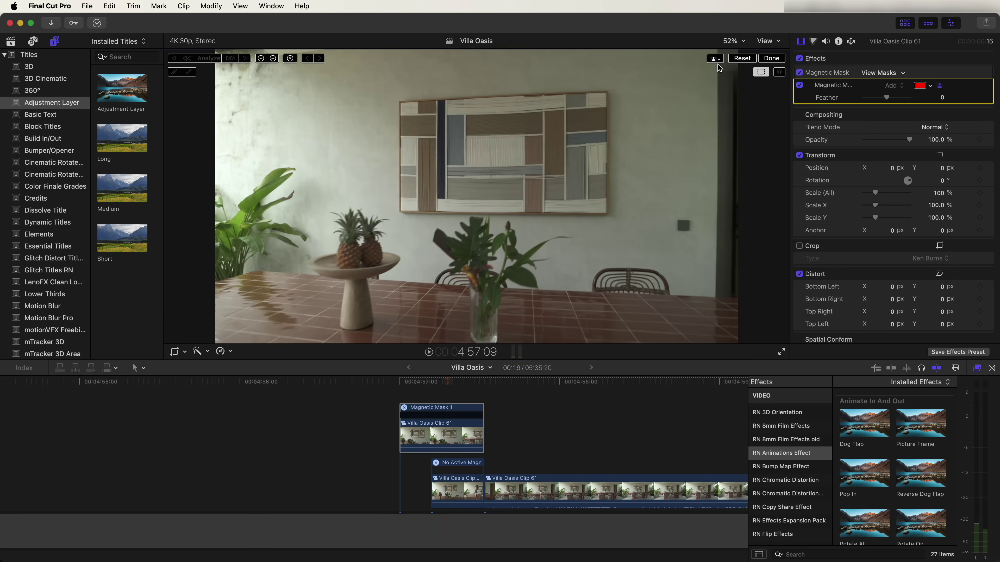
left_click(261, 58)
left_click(561, 122)
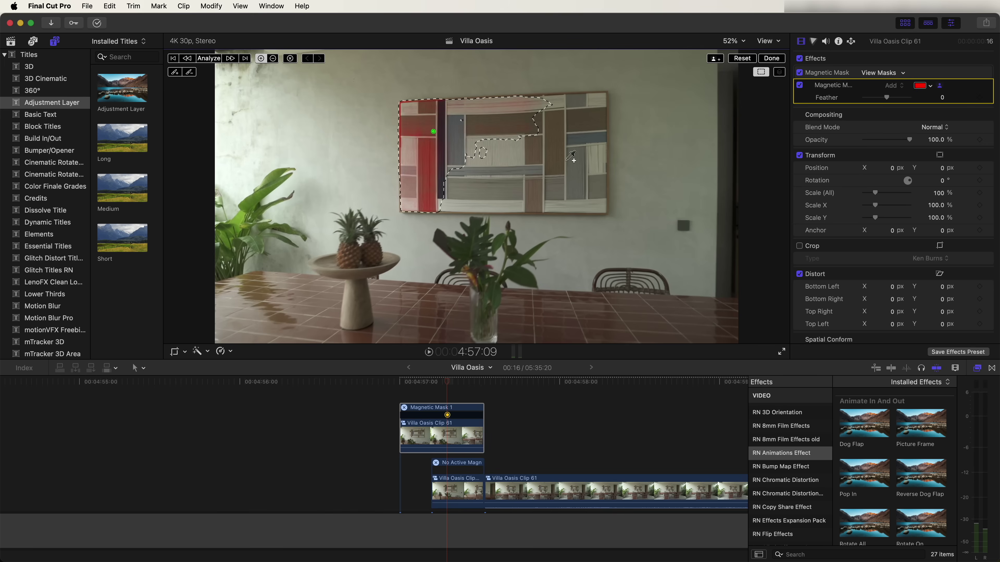
left_click(431, 382)
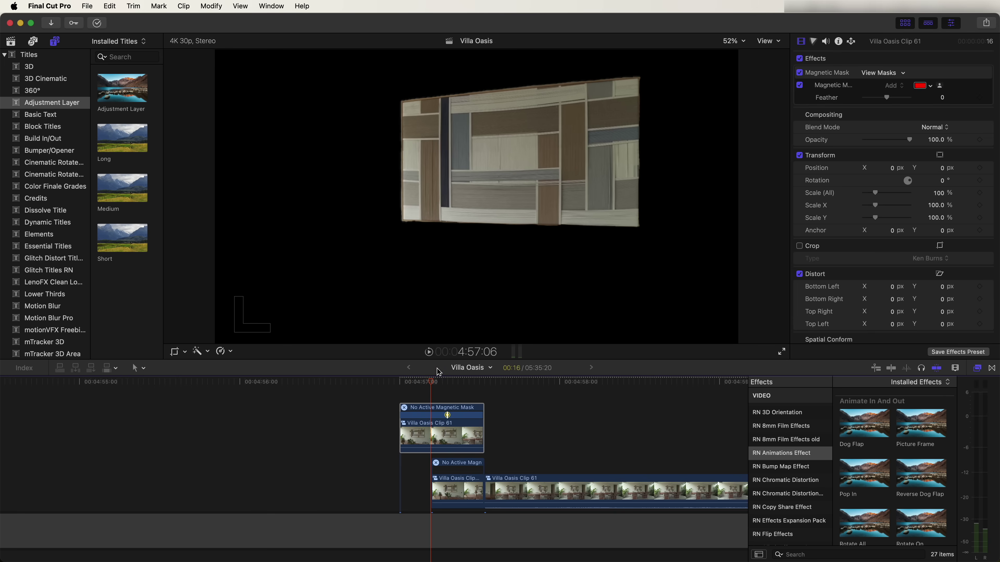
left_click(446, 381)
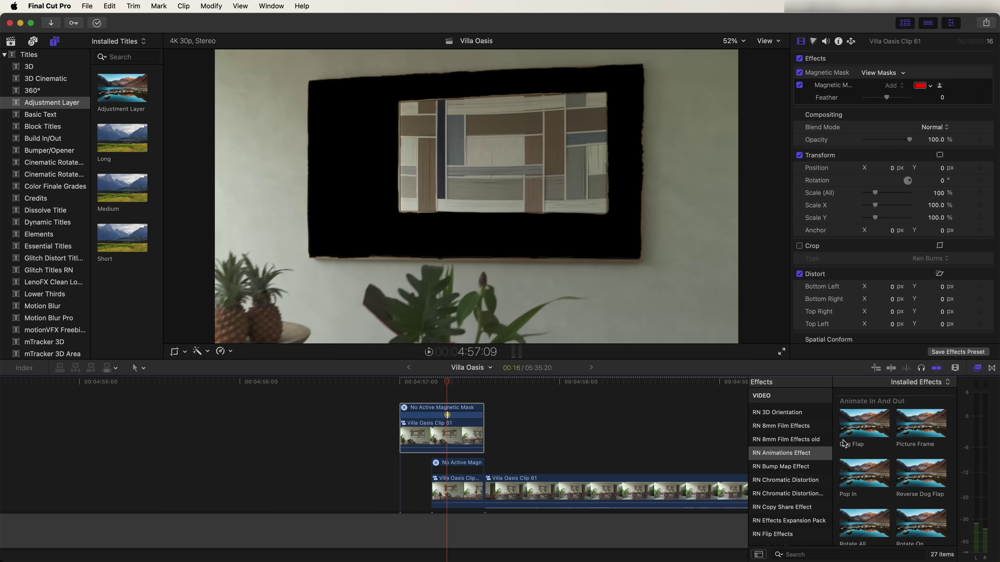
- Apply Scale In to the painting clip, with End Offset 28, Cycles 0.01 and lower acceleration
scroll(868, 436, "down", 5)
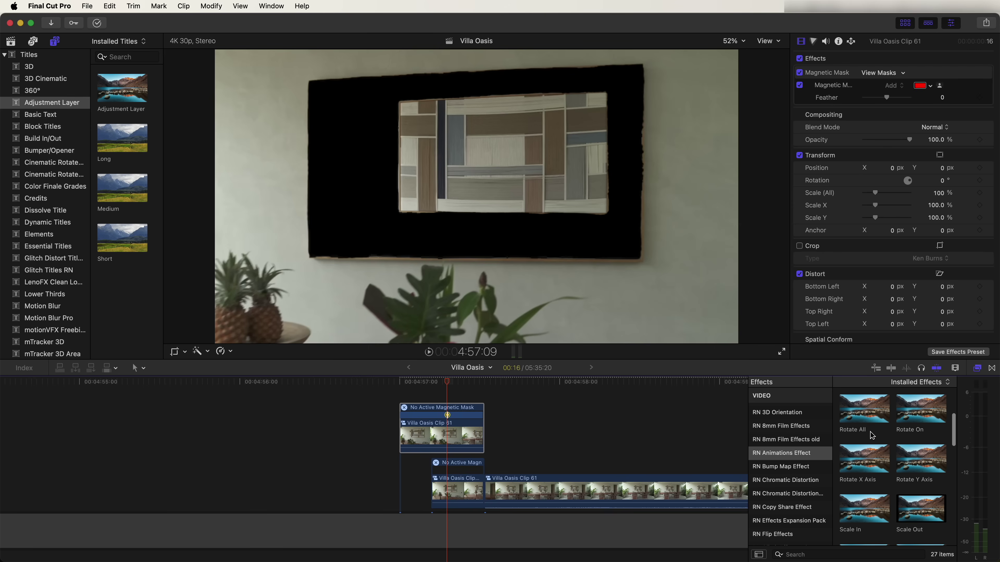
scroll(872, 435, "down", 2)
left_click_drag(872, 435, 432, 425)
left_click(399, 382)
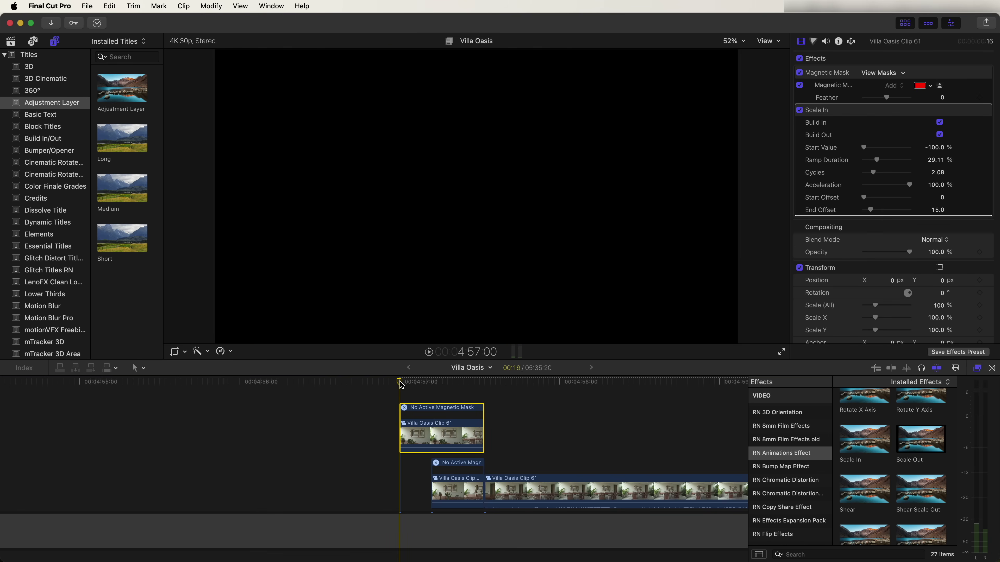
left_click(456, 383)
left_click_drag(457, 382, 477, 383)
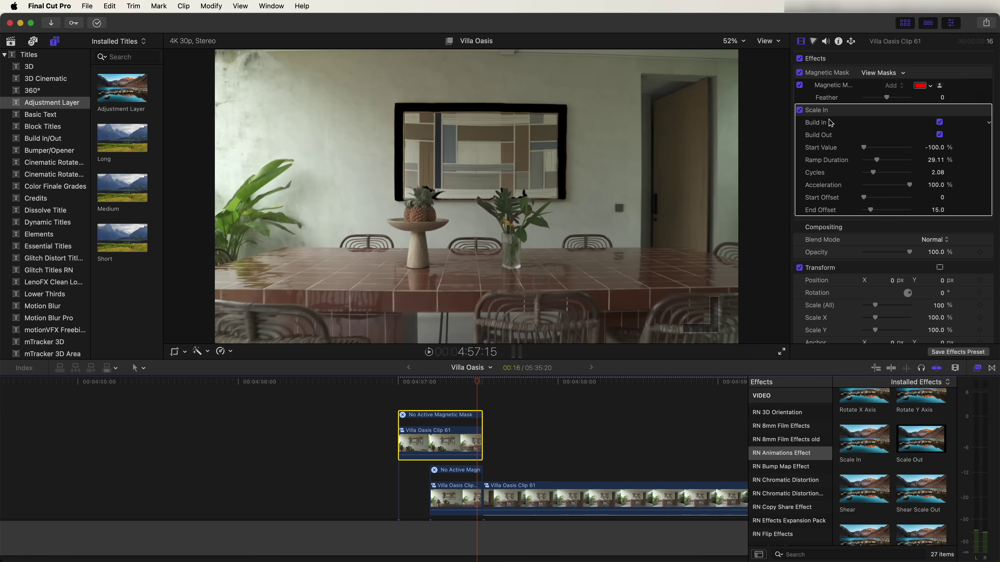
left_click_drag(868, 211, 875, 210)
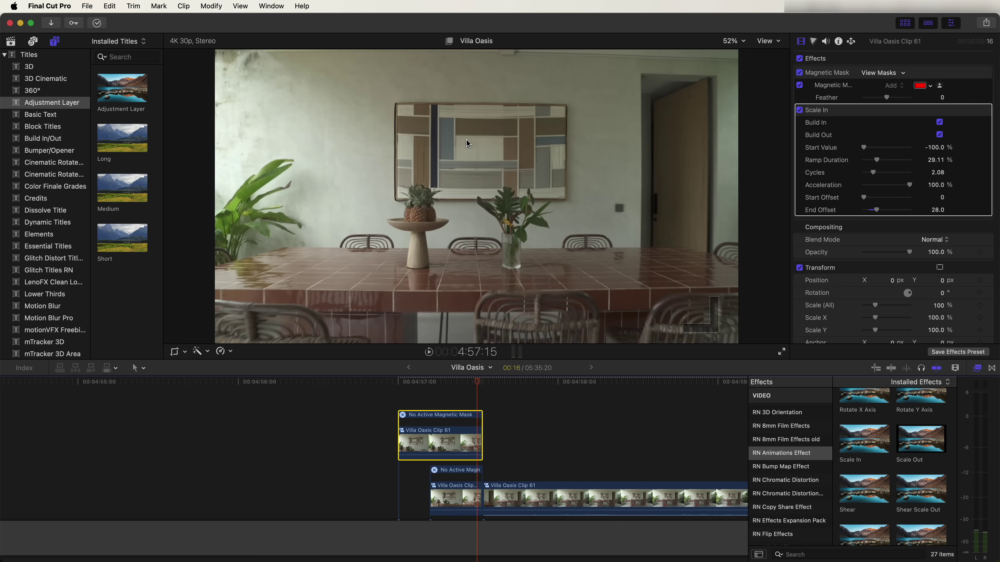
left_click_drag(873, 173, 850, 173)
left_click(874, 184)
- Add Rotate All to the clip with fewer cycles and a longer ramp, then preview it
scroll(874, 456, "up", 3)
left_click_drag(864, 452, 424, 421)
mouse_move(412, 384)
left_mouse_down()
mouse_move(458, 384)
mouse_move(419, 384)
left_mouse_up()
left_click_drag(873, 284, 912, 272)
left_click_drag(408, 384, 482, 384)
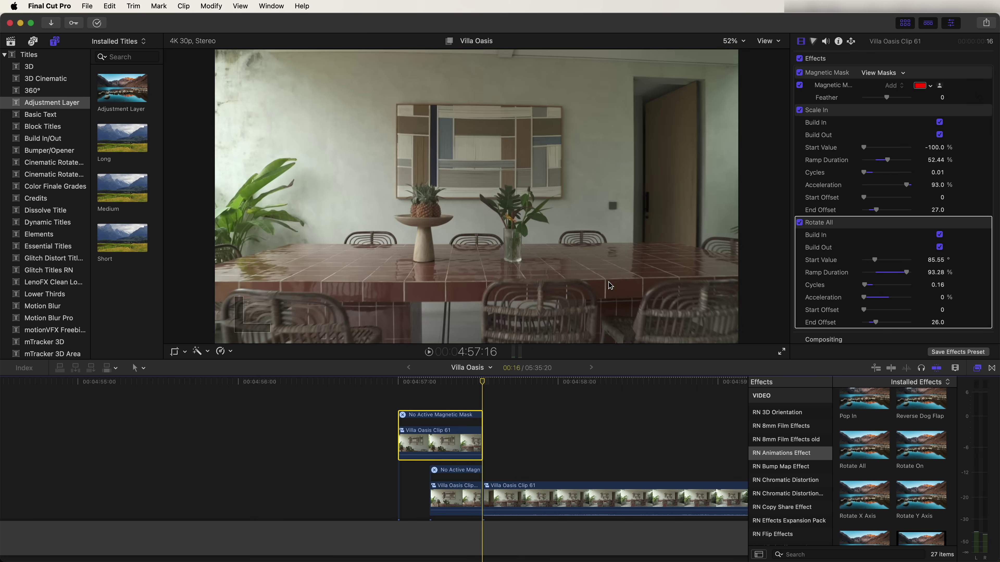
- Connect the Short adjustment layer above Villa Oasis Clip 61 at 4:57:16
mouse_move(490, 384)
left_mouse_down()
mouse_move(453, 384)
mouse_move(484, 387)
left_mouse_up()
left_click(54, 41)
left_click(53, 43)
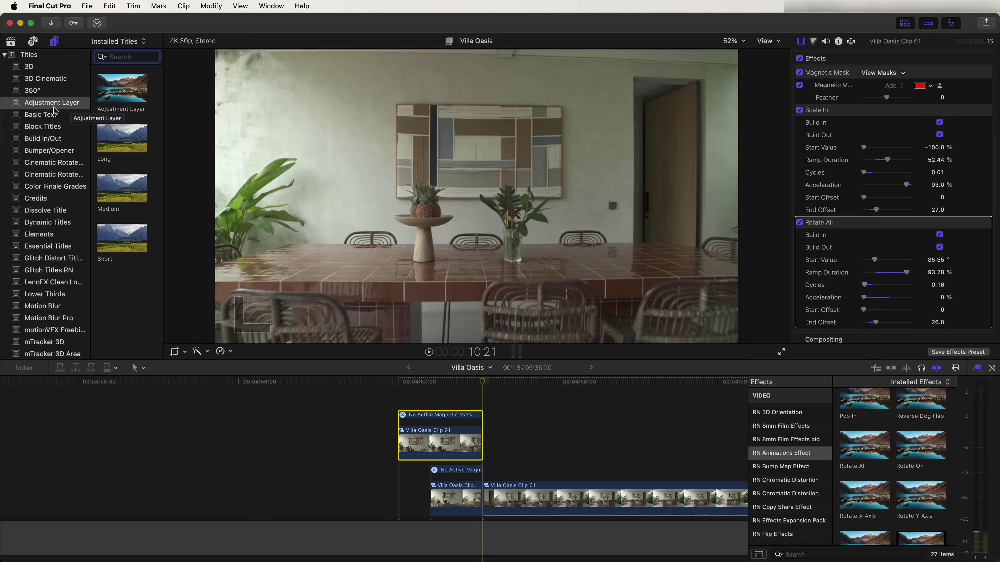
left_click_drag(113, 241, 485, 395)
scroll(408, 466, "right", 3)
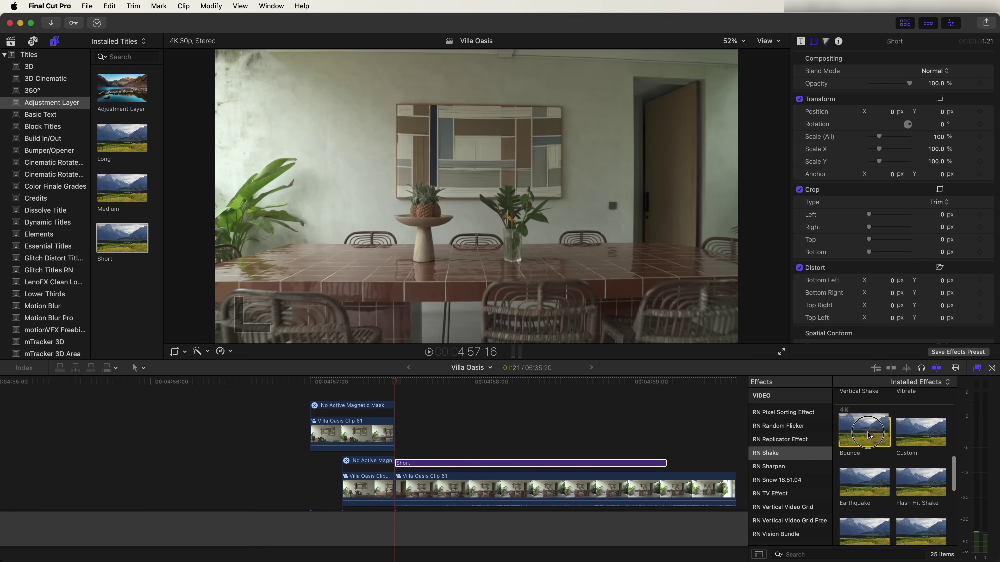
- Give the Short layer a Bounce shake and slide Clip 61's four-clip stack left to follow Clip 14
left_click_drag(864, 432, 518, 462)
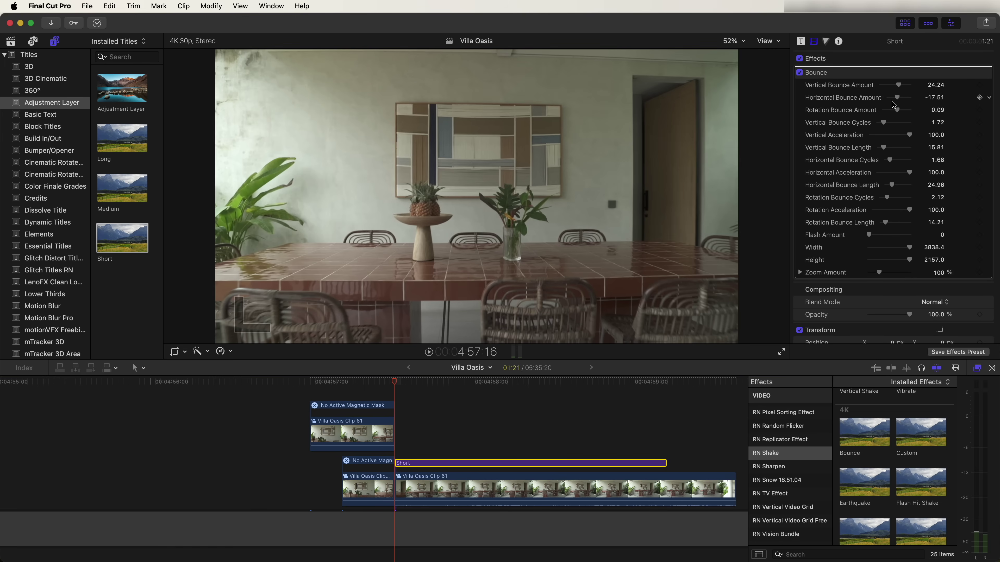
key("super+minus")
left_click(413, 407)
left_click_drag(413, 407, 197, 446)
scroll(209, 433, "left", 5)
left_click(309, 382)
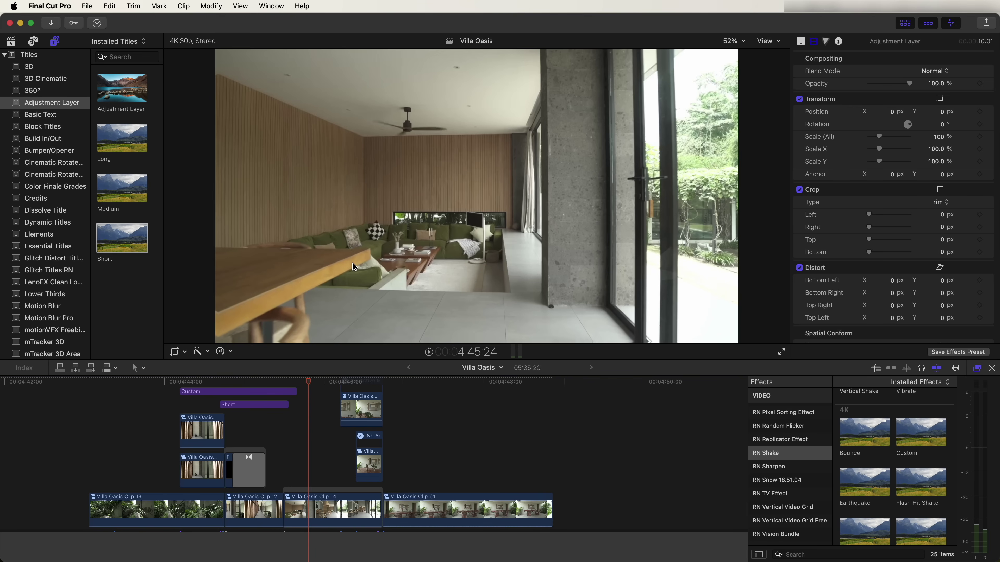
- Add Motion Blur Pro's Moderate Motion Blur above Clip 61's stack and play back the result
key("space")
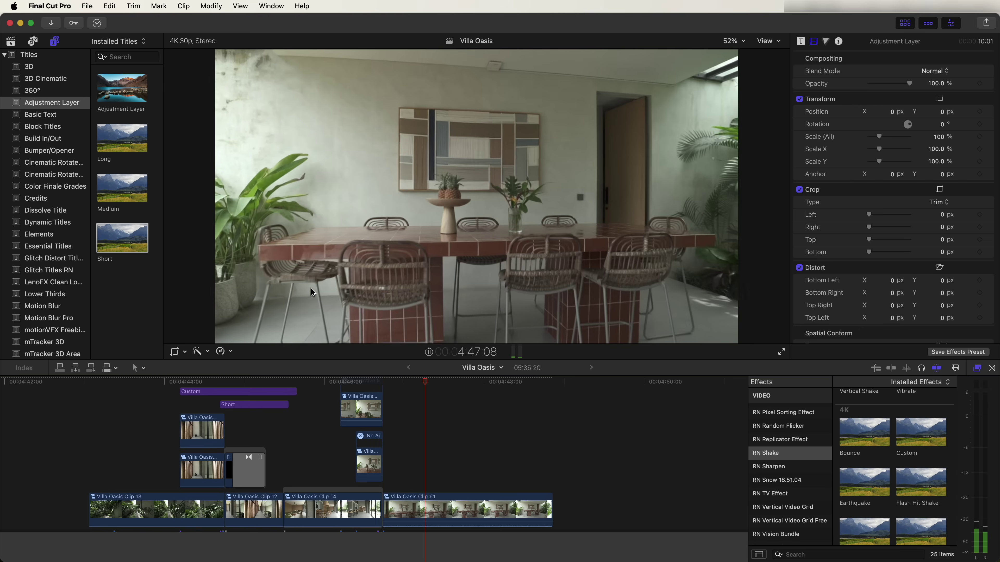
key("space")
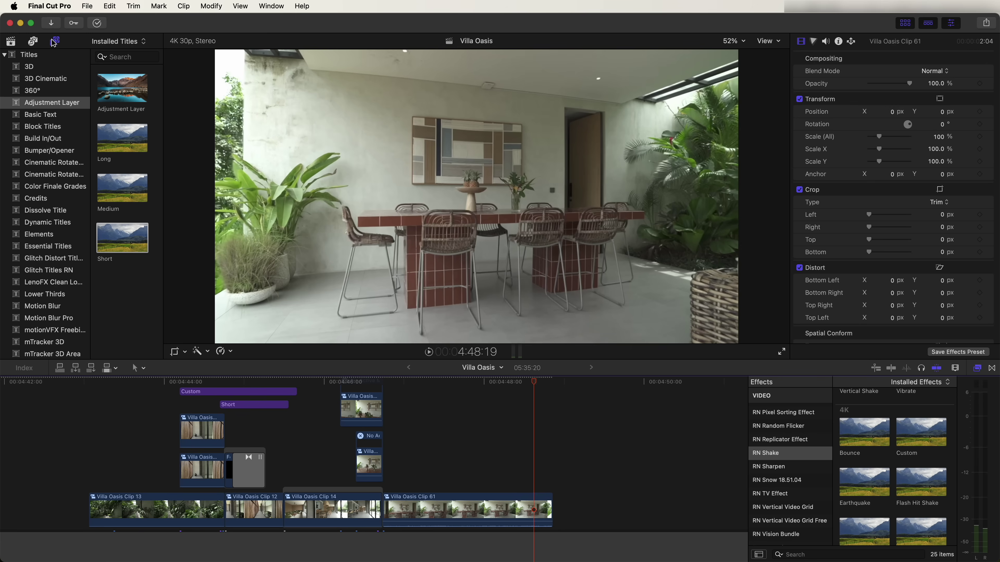
scroll(64, 199, "down", 5)
left_click(64, 217)
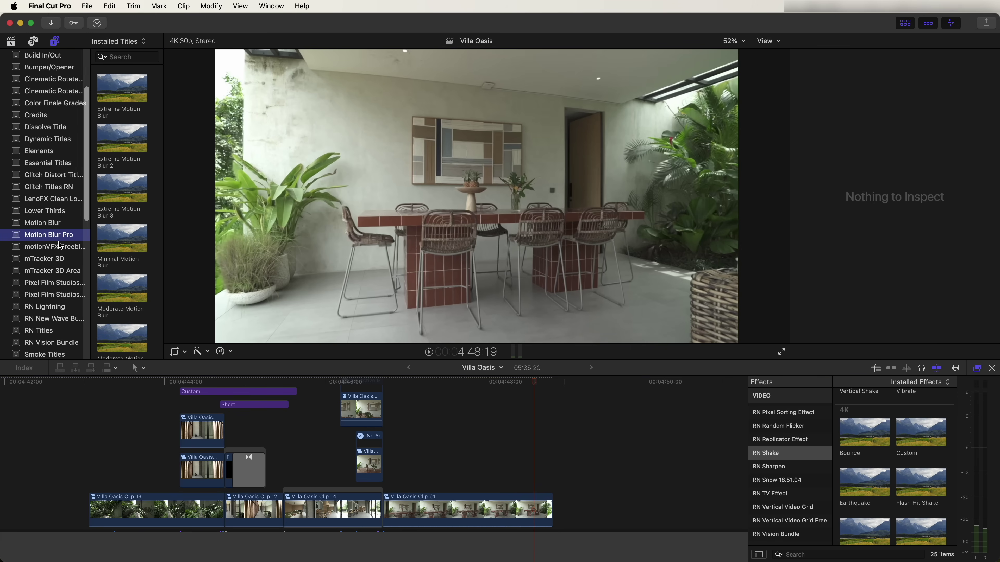
scroll(122, 256, "down", 2)
left_click_drag(122, 227, 341, 408)
key("space")
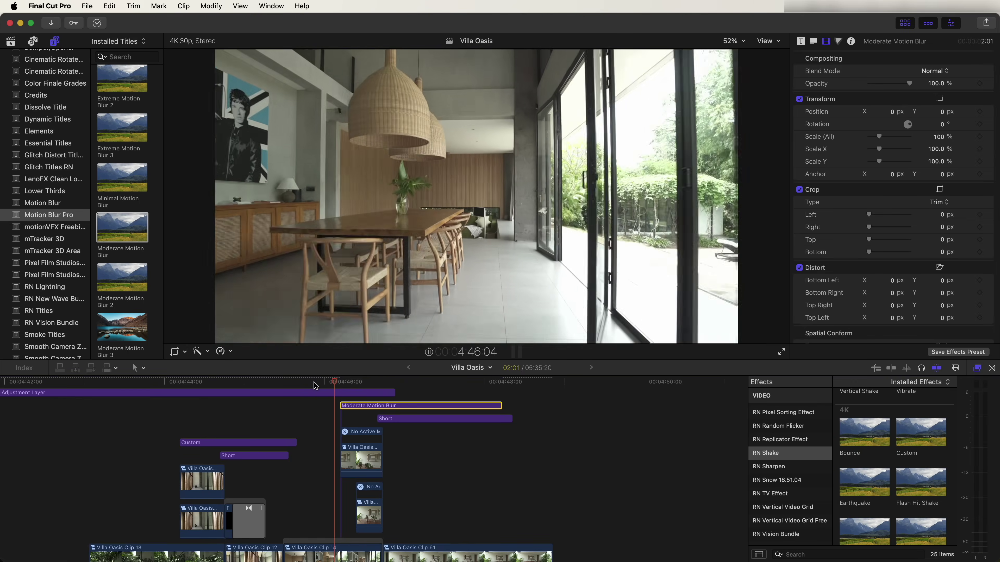
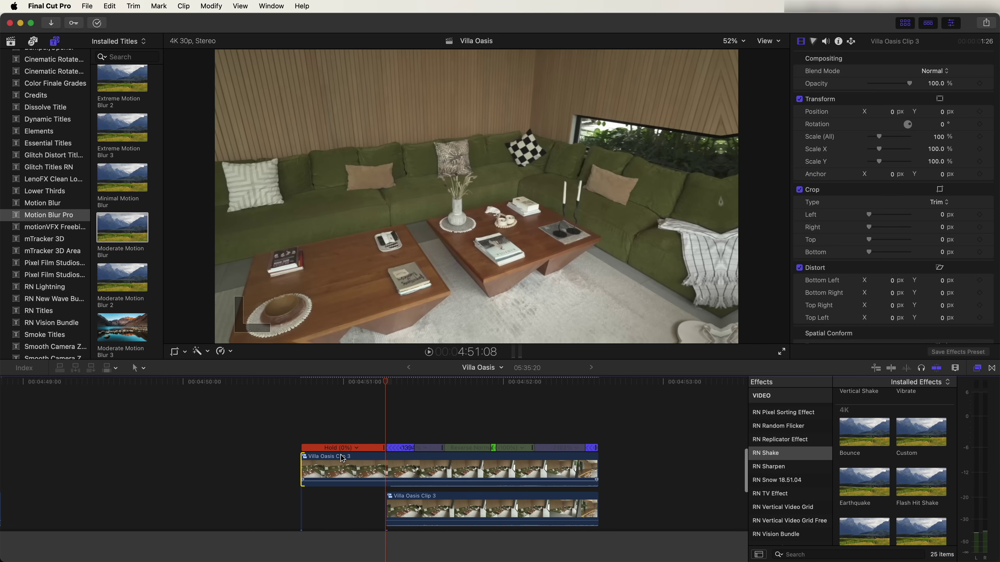
- Trim the start of the upper Villa Oasis Clip 3 and add a Magnetic Mask to it
mouse_move(305, 467)
left_mouse_down()
mouse_move(371, 468)
mouse_move(322, 468)
left_mouse_up()
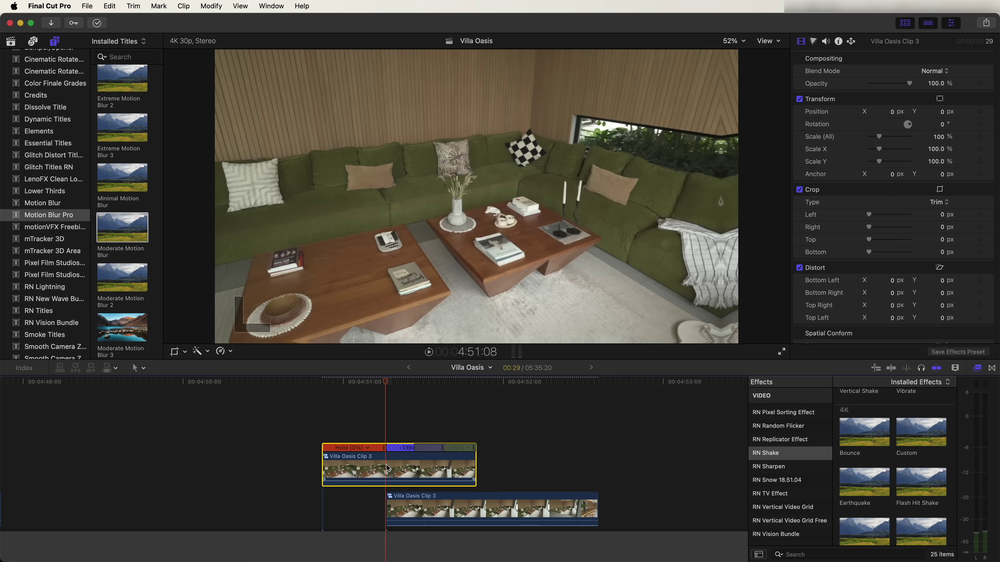
left_click(206, 353)
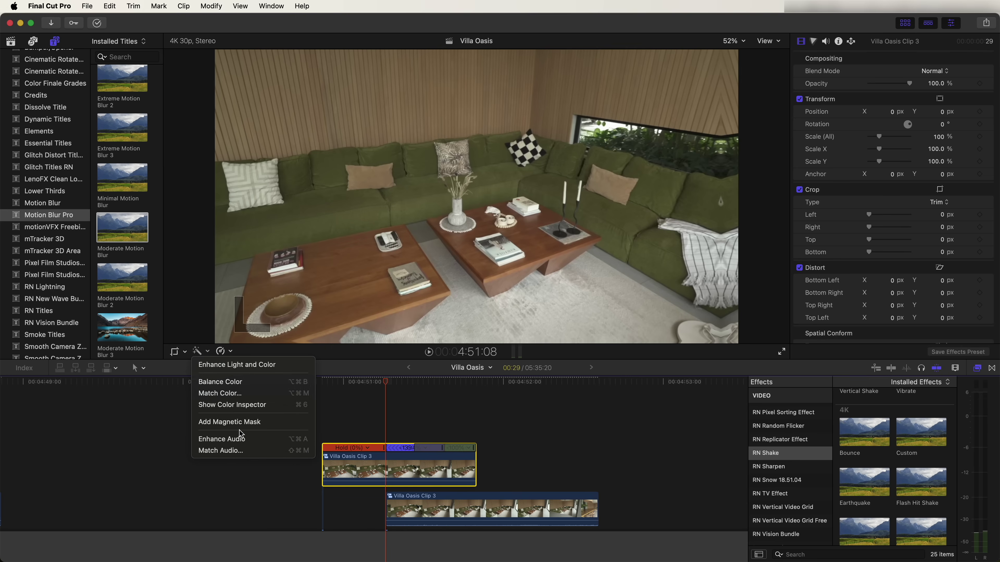
left_click(227, 422)
- Mask the right coffee table with its vase, books and candles, and analyze it through the clip
left_click(489, 232)
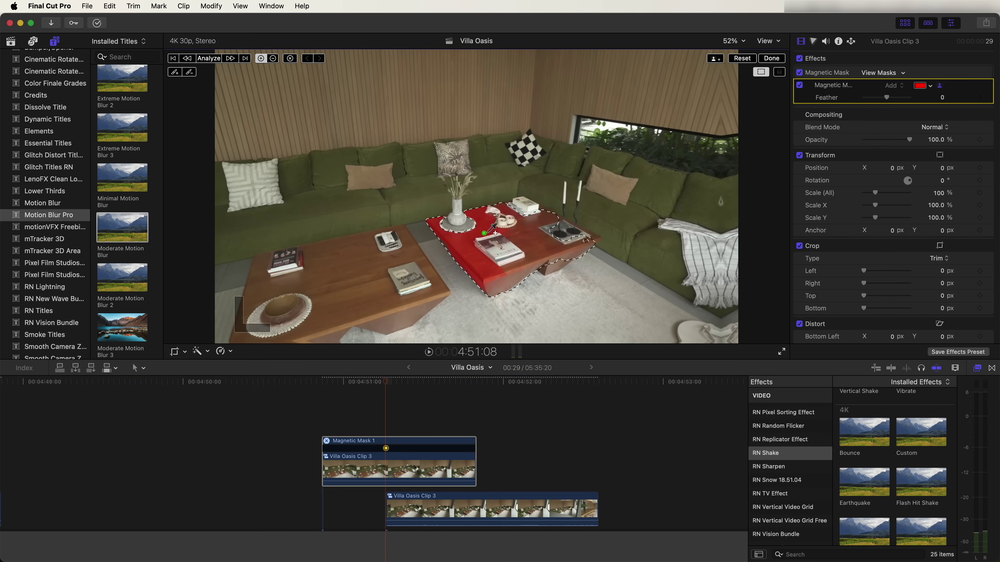
left_click(533, 220)
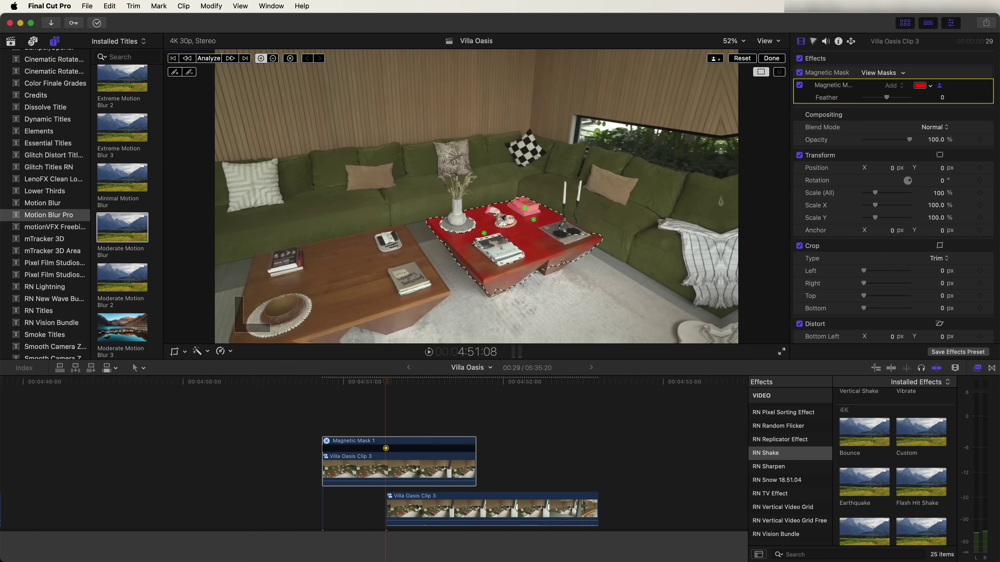
left_click(505, 222)
left_click(500, 256)
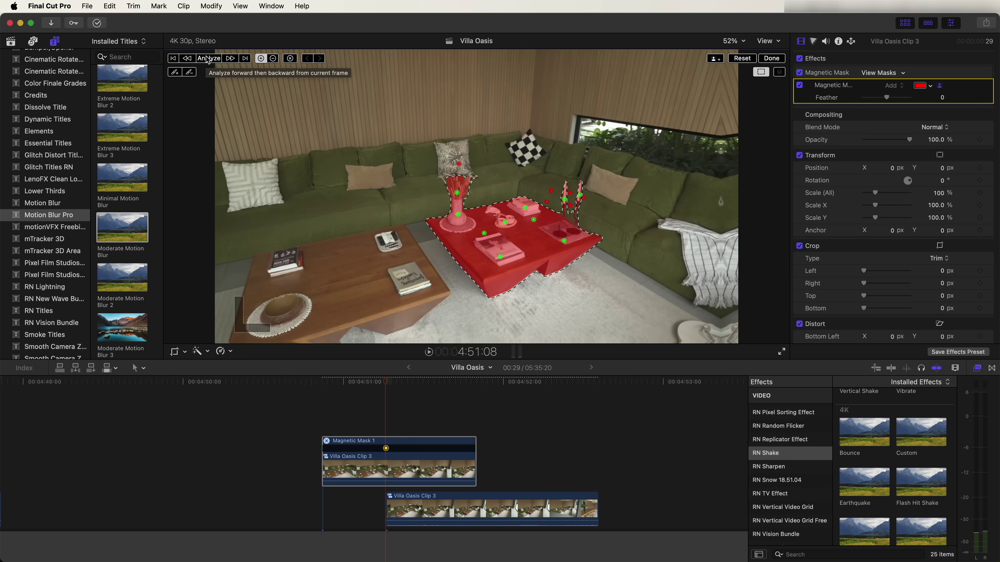
left_click(208, 59)
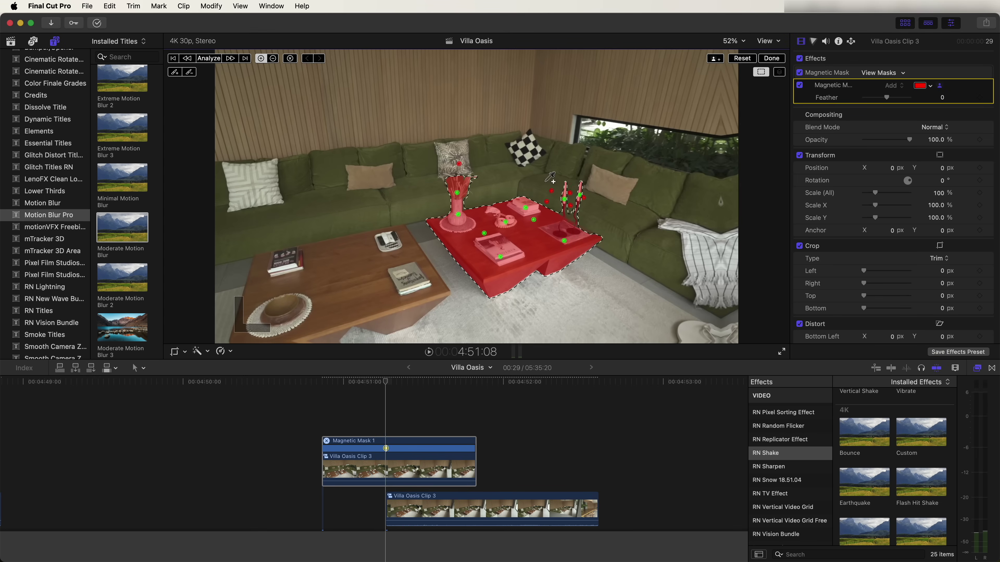
left_click(771, 58)
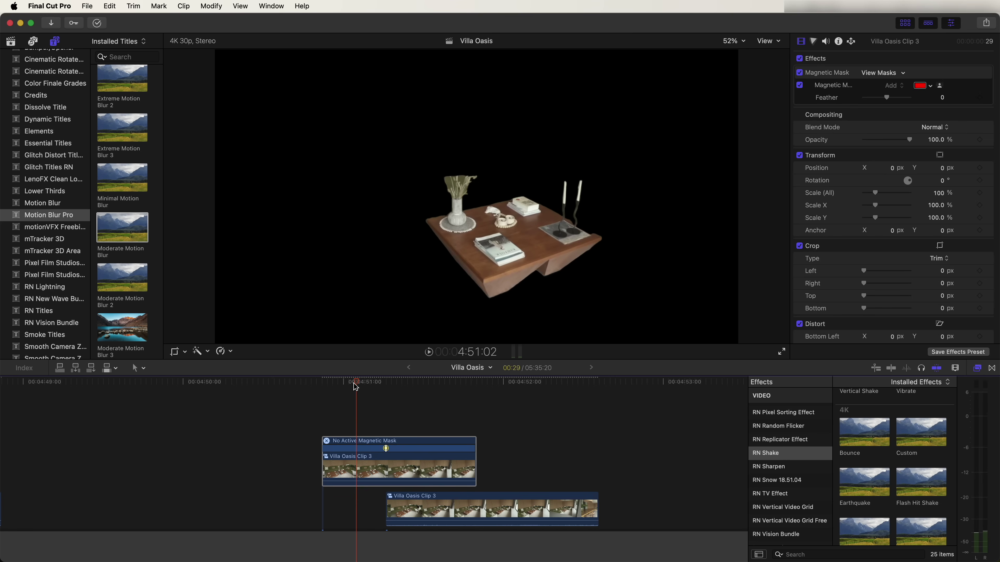
left_click(185, 352)
- Set the crop to Ken Burns, swap start and end, and tighten the start on the table
left_click(199, 381)
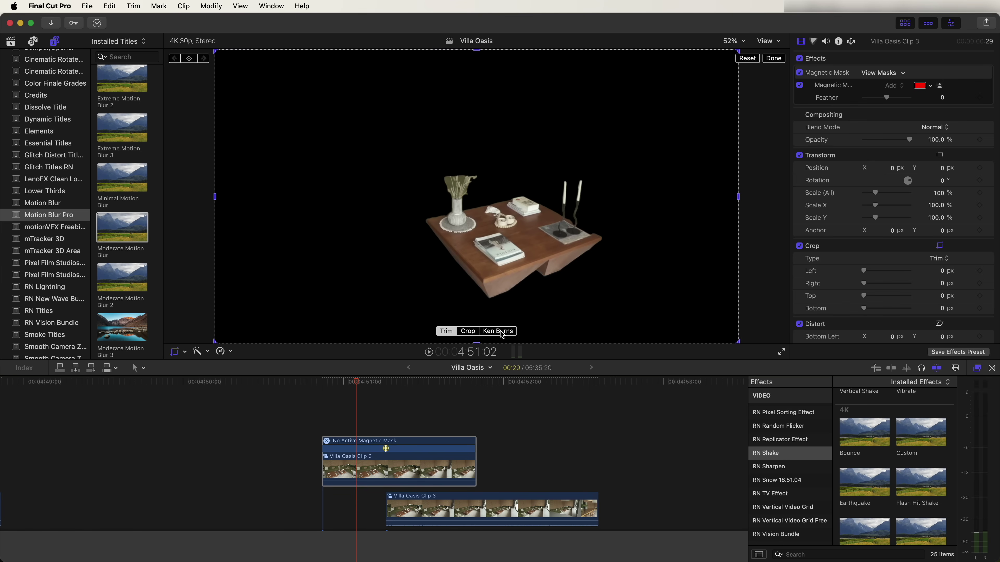
left_click(498, 331)
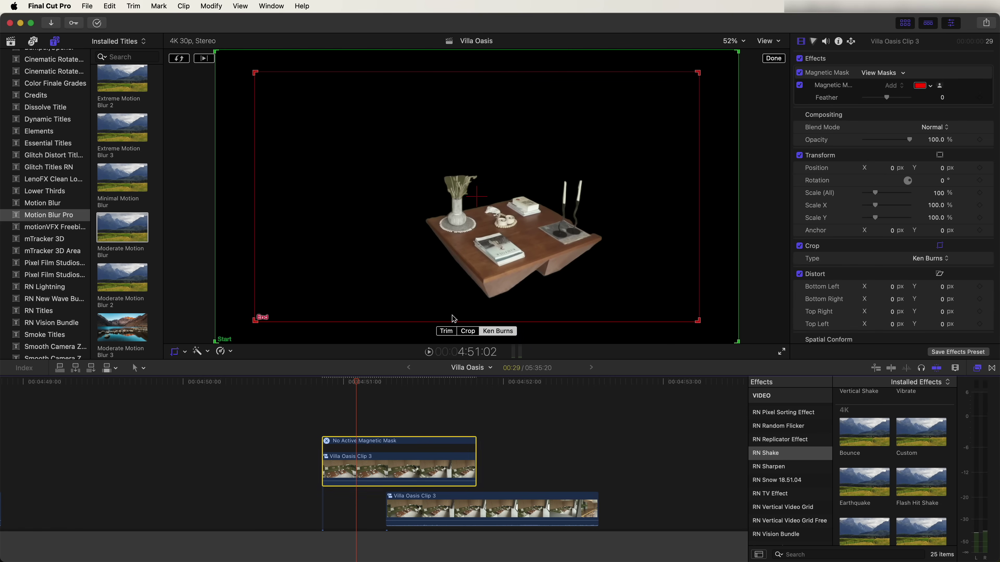
left_click(179, 58)
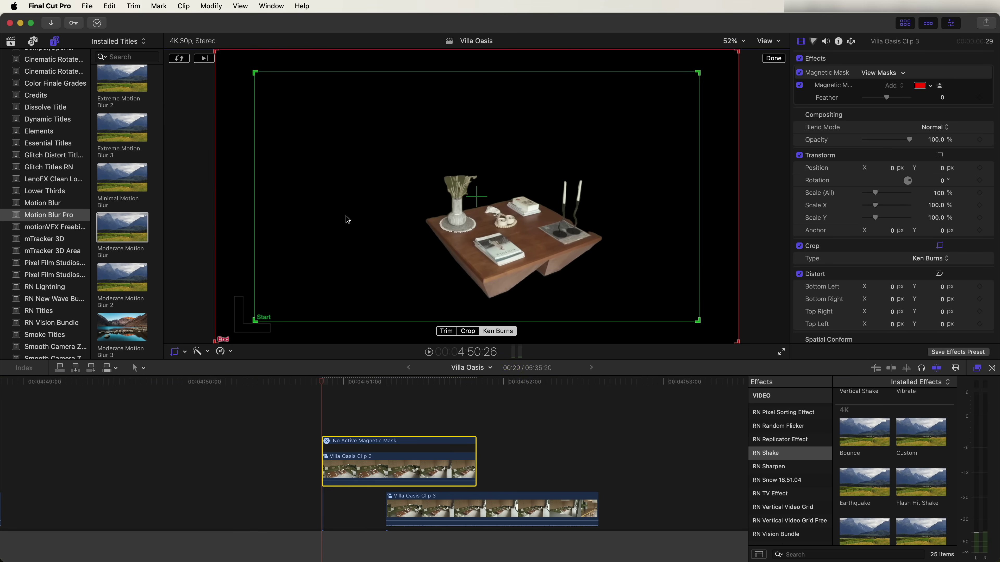
left_click_drag(256, 81, 625, 116)
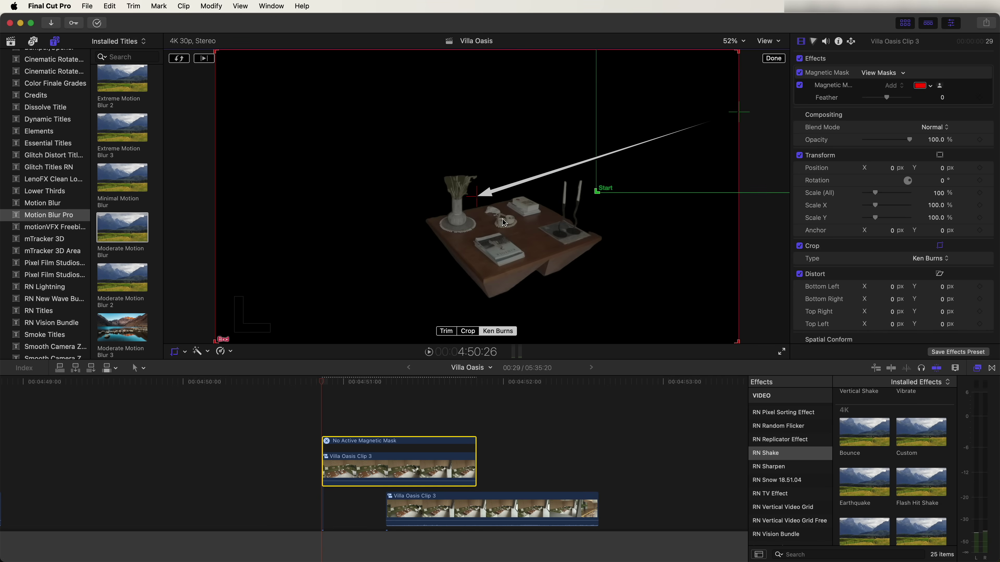
- Make the Ken Burns move Ease In and trim the table clip's end shorter
right_click(643, 101)
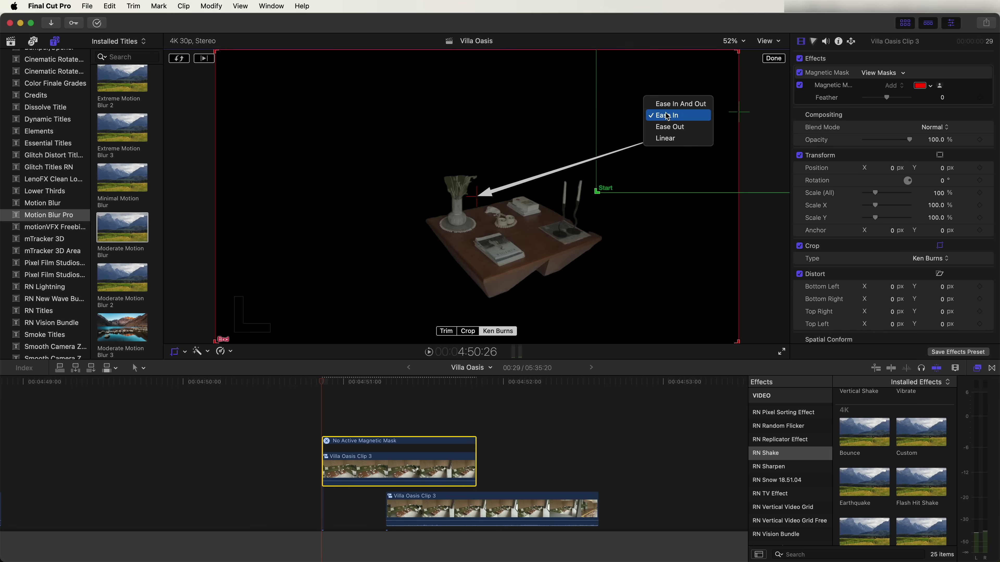
left_click(690, 118)
left_click(773, 58)
left_click_drag(475, 462, 392, 461)
left_click_drag(430, 384, 326, 393)
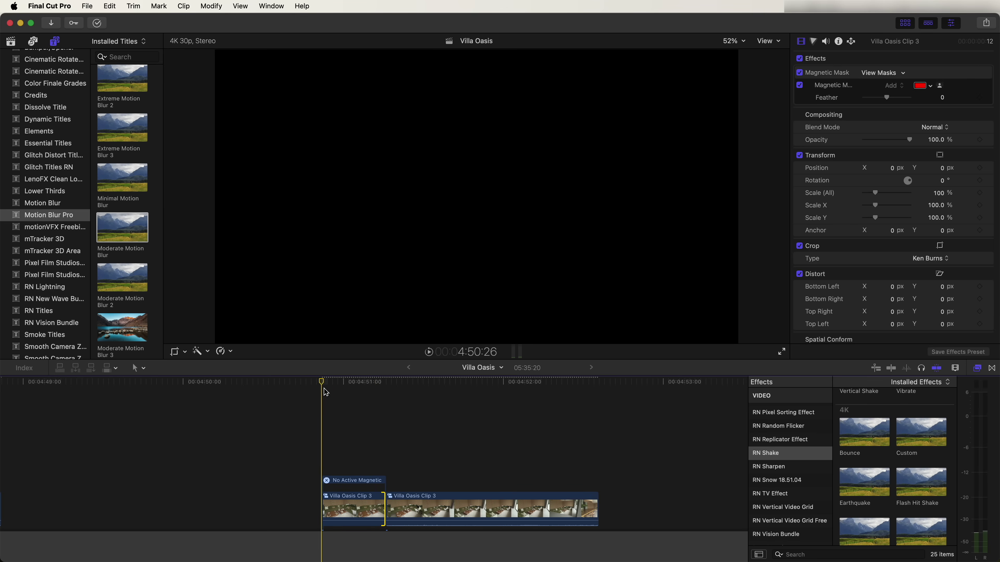
- Apply Pop In from the RN Animations Effect collection to the masked table clip
key("space")
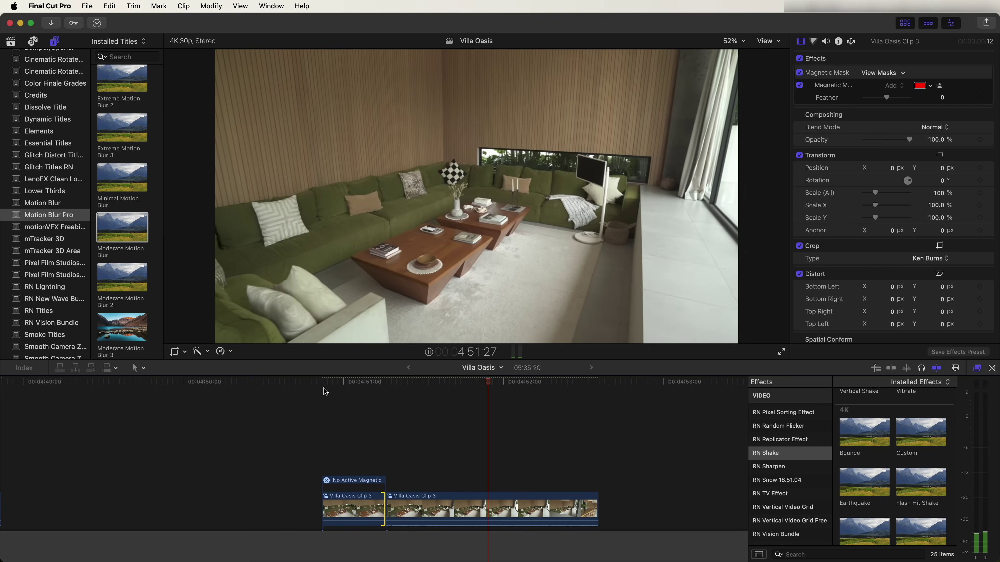
left_click(799, 245)
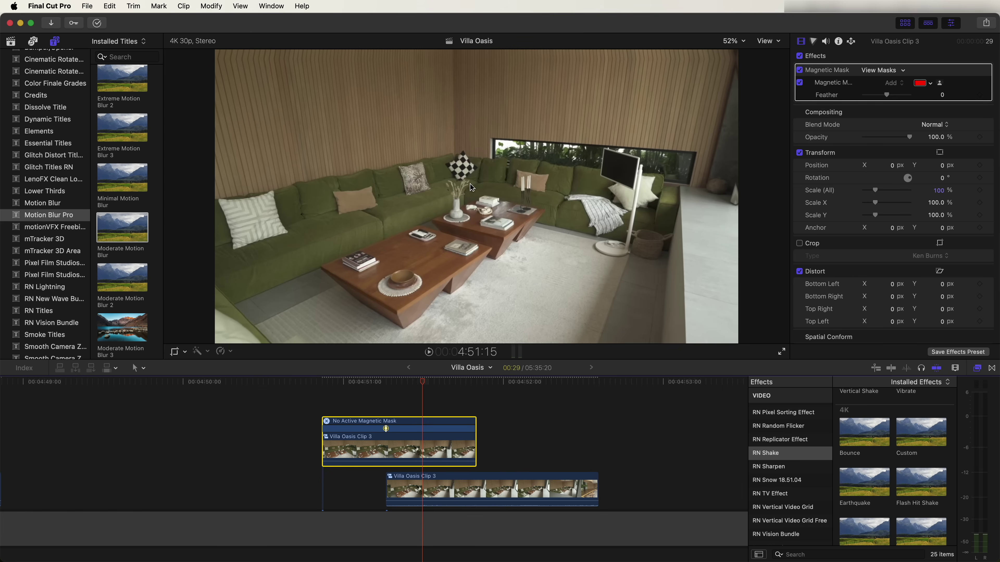
scroll(789, 457, "up", 10)
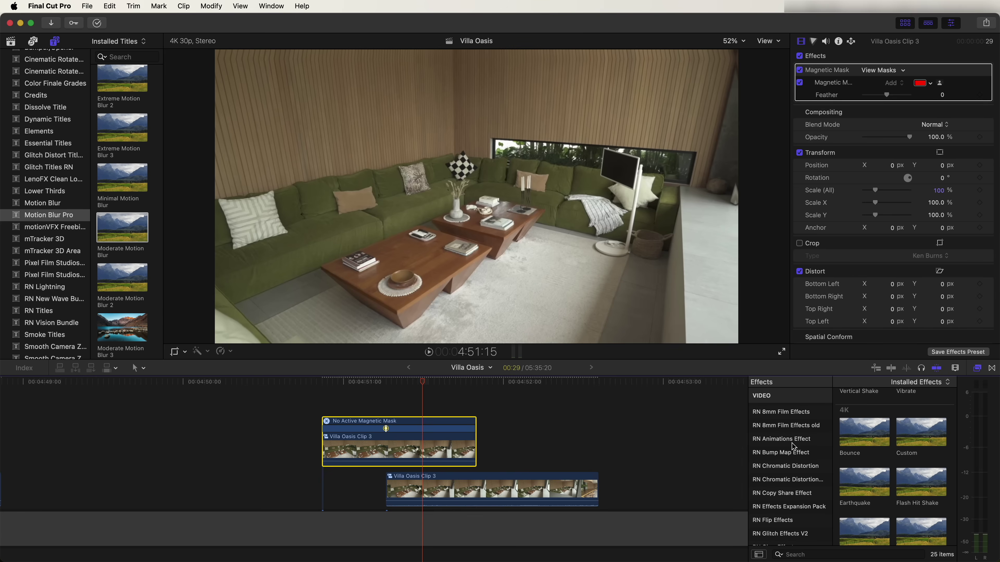
left_click(792, 454)
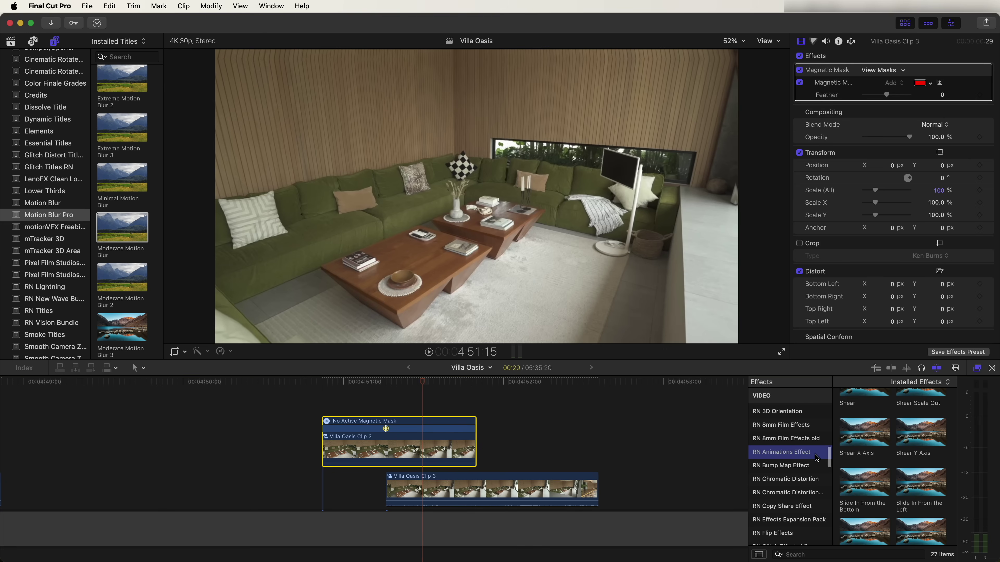
scroll(909, 440, "up", 5)
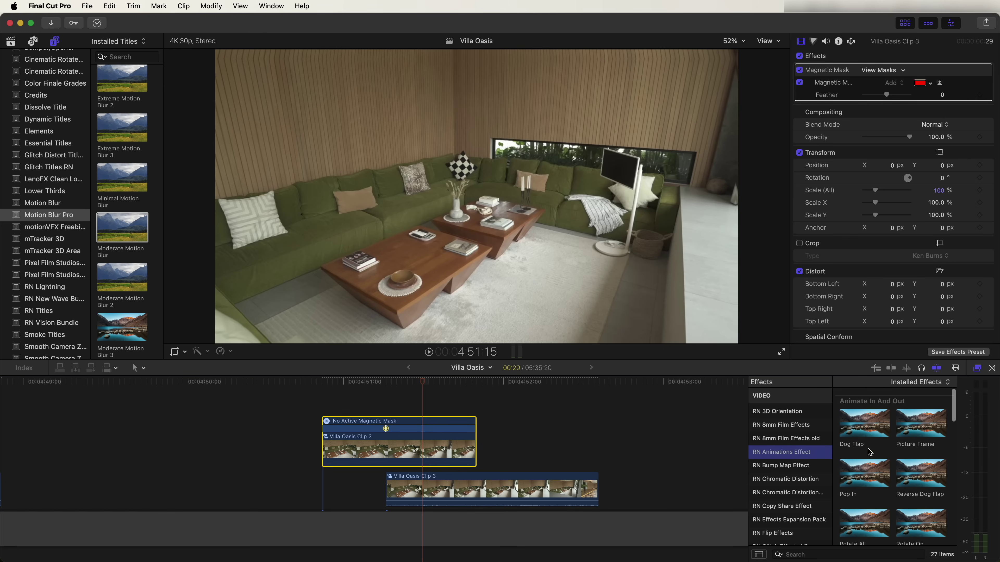
scroll(854, 443, "up", 2)
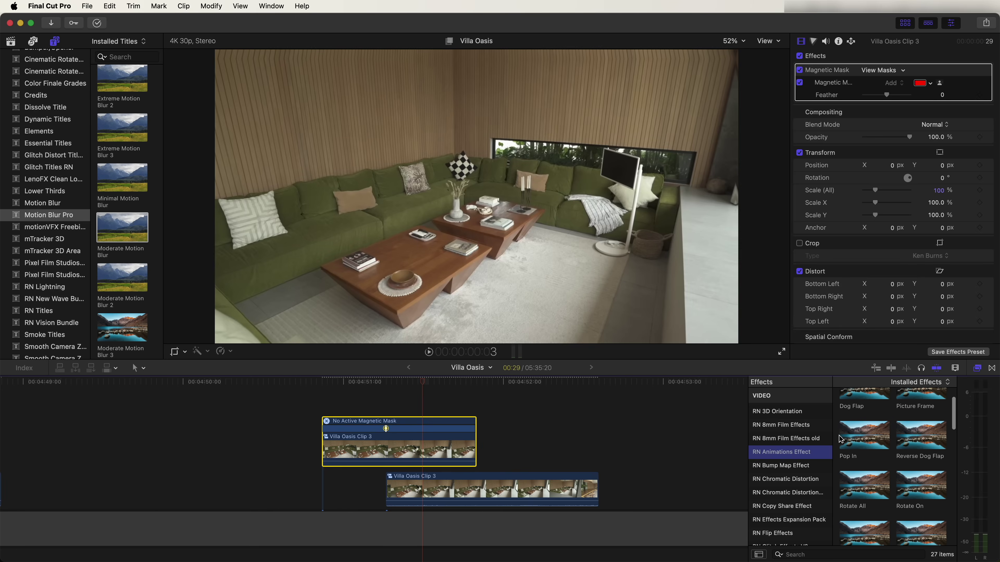
left_click_drag(841, 439, 404, 442)
- Add Stretch X Axis to the table clip, trim its start later, and preview the animation
scroll(893, 465, "down", 4)
left_click_drag(905, 470, 457, 433)
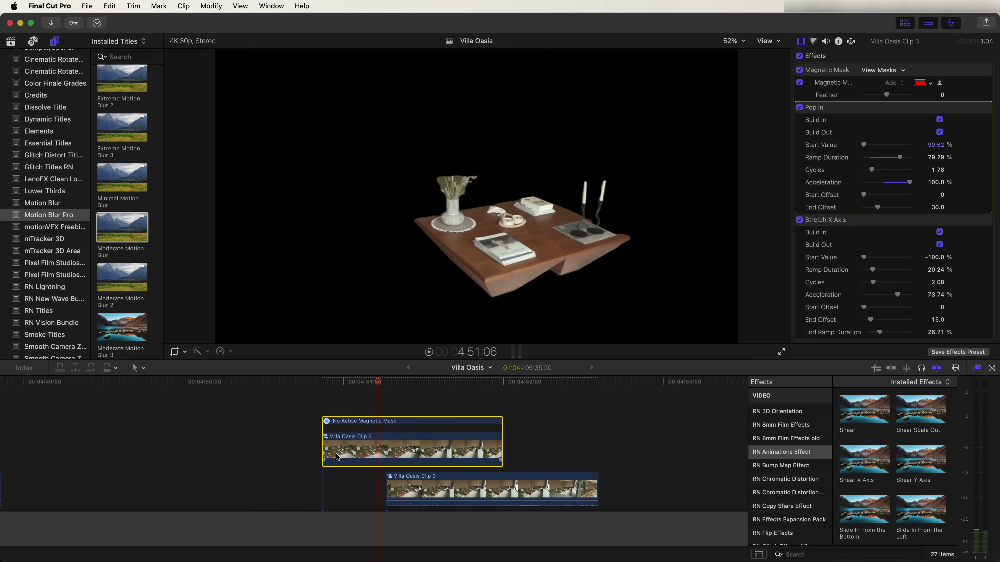
left_click_drag(325, 450, 345, 450)
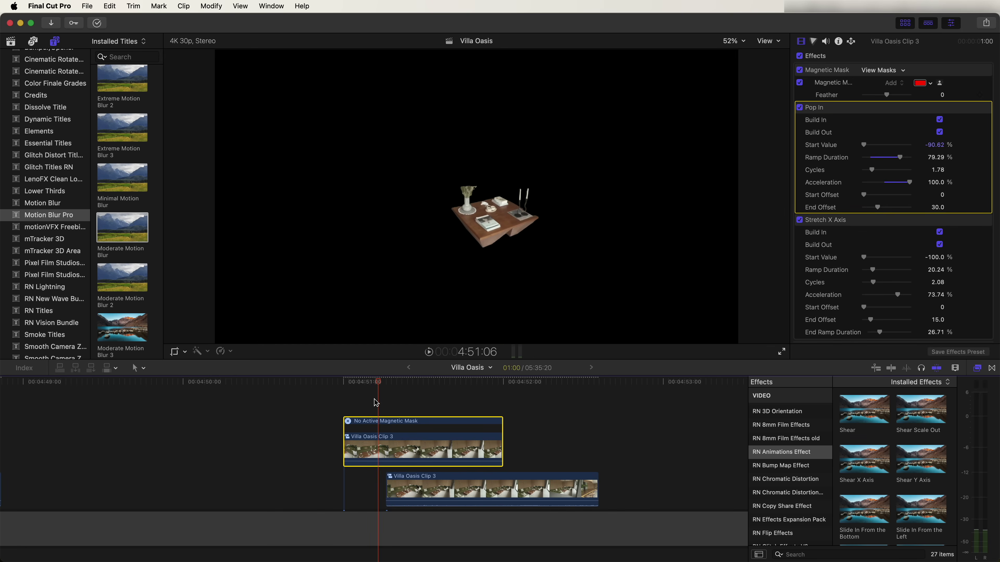
left_click_drag(354, 384, 440, 385)
key("space")
- Move both Villa Oasis Clip 3 clips about 2:10 earlier and place Moderate Motion Blur above them
left_click_drag(379, 395, 454, 497)
scroll(454, 497, "left", 5)
left_click_drag(537, 466, 266, 433)
left_click_drag(187, 230, 411, 433)
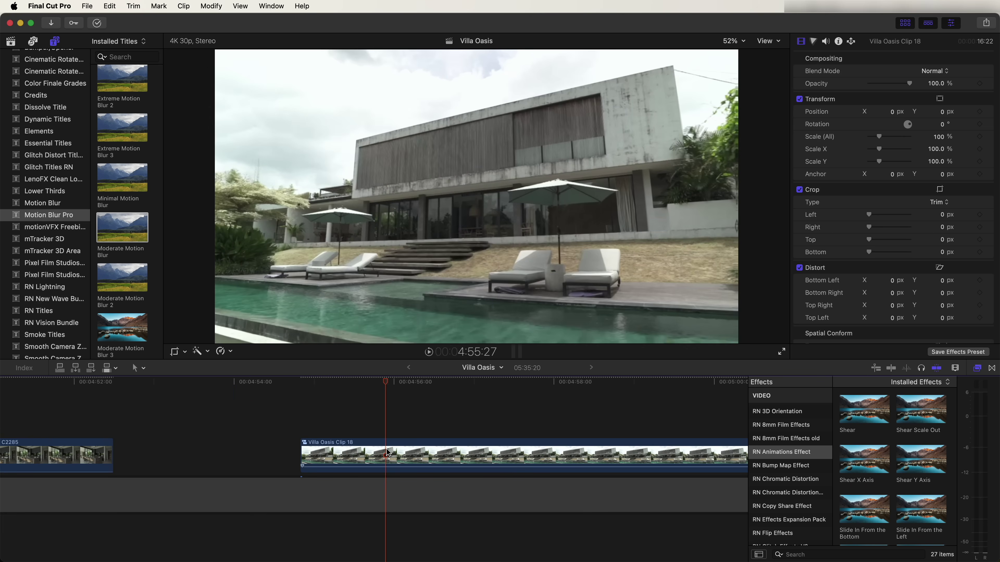
- Split Villa Oasis Clip 18 at the playhead and add a Magnetic Mask to its first part
key("cmd+b")
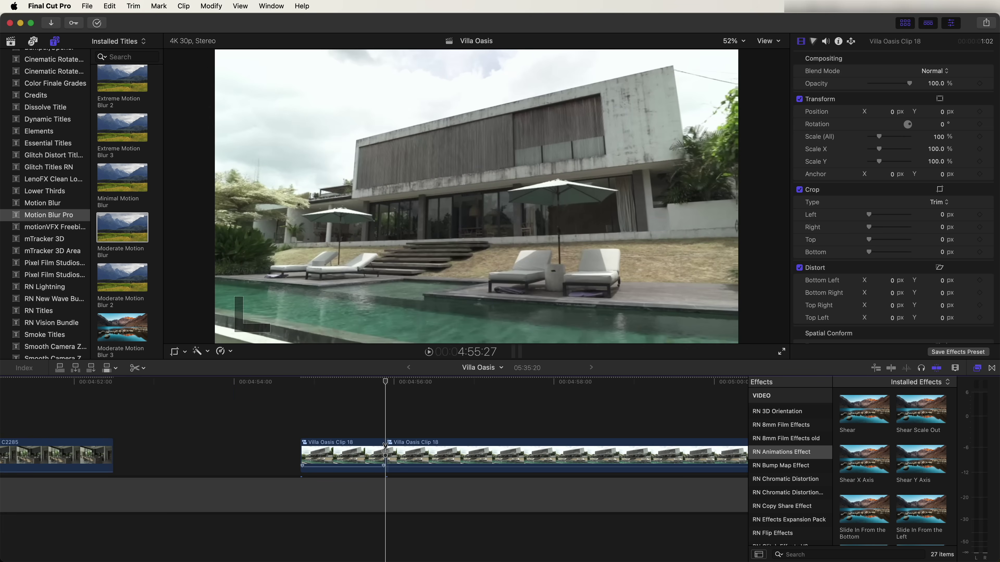
left_click(357, 450)
left_click(334, 382)
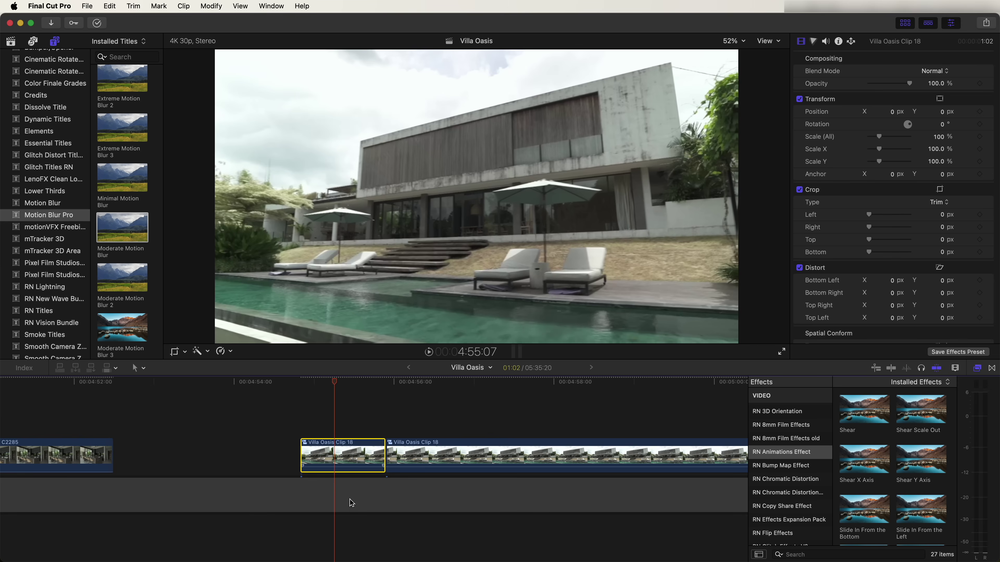
left_click(206, 352)
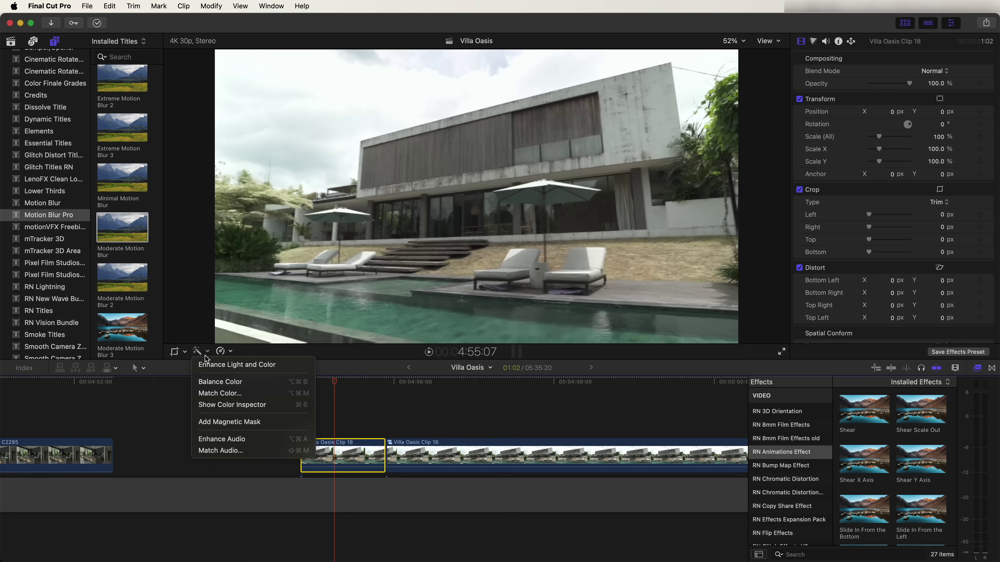
left_click(234, 422)
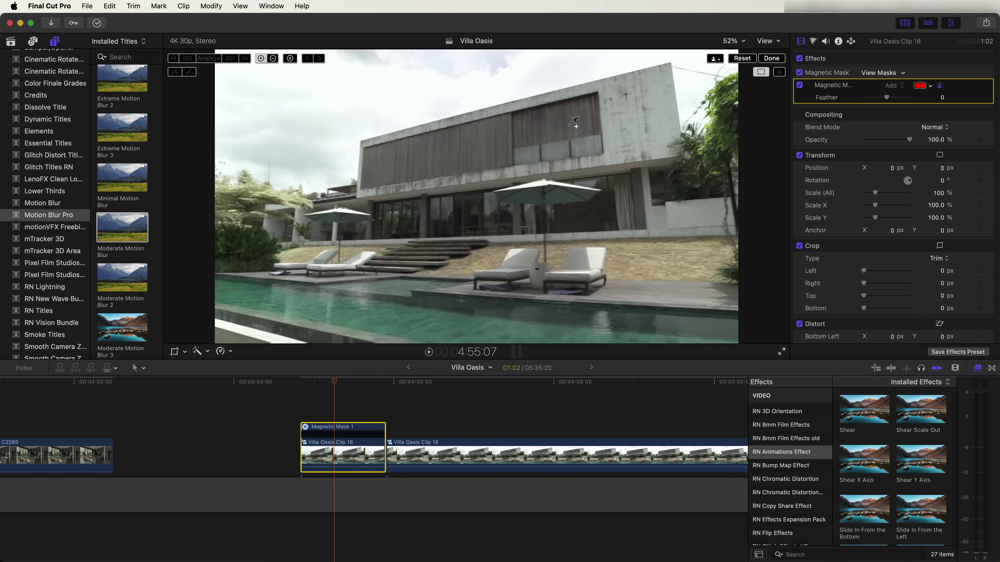
- Mask the villa building down to the terrace, excluding trees on both sides, and analyze it
mouse_move(573, 122)
left_mouse_down()
mouse_move(414, 159)
mouse_move(428, 204)
mouse_move(690, 212)
mouse_move(286, 193)
left_mouse_up()
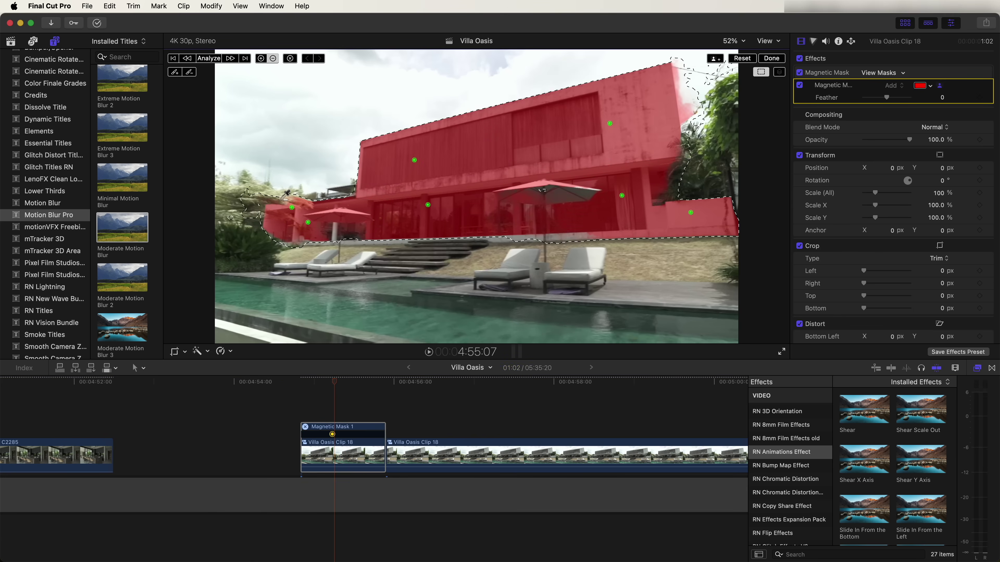
left_click(280, 199, "alt")
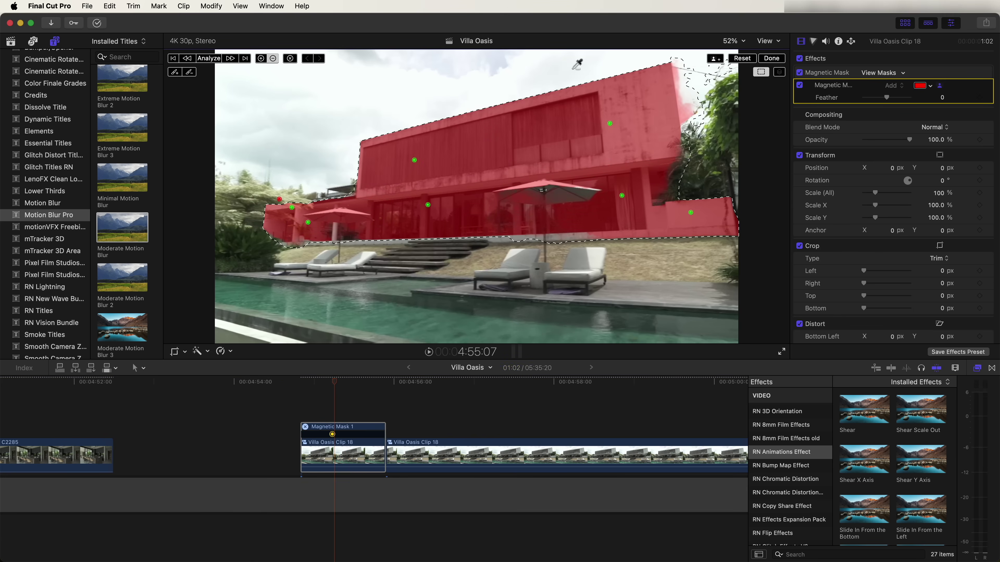
left_click_drag(685, 107, 671, 183)
left_click_drag(355, 241, 529, 236)
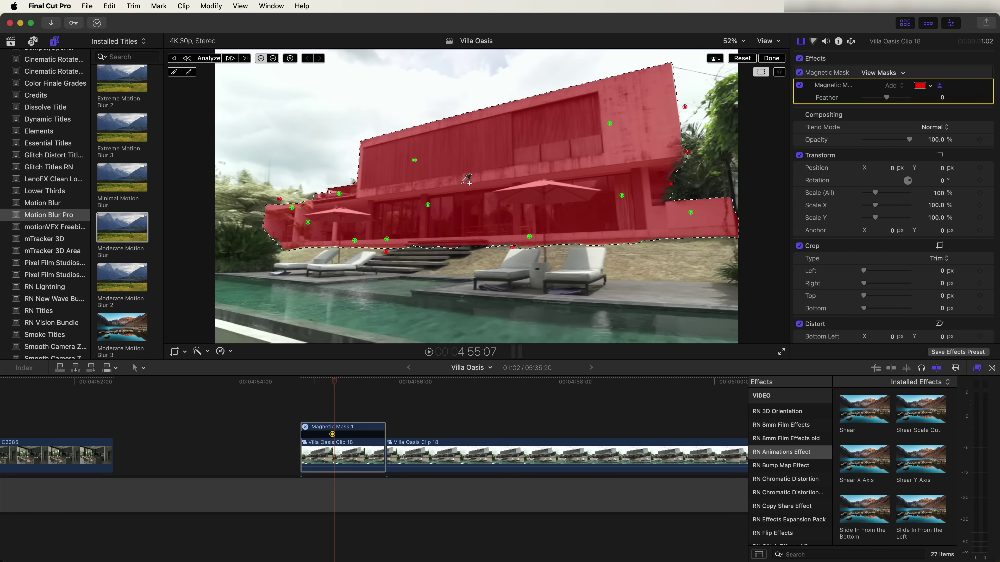
left_click(208, 59)
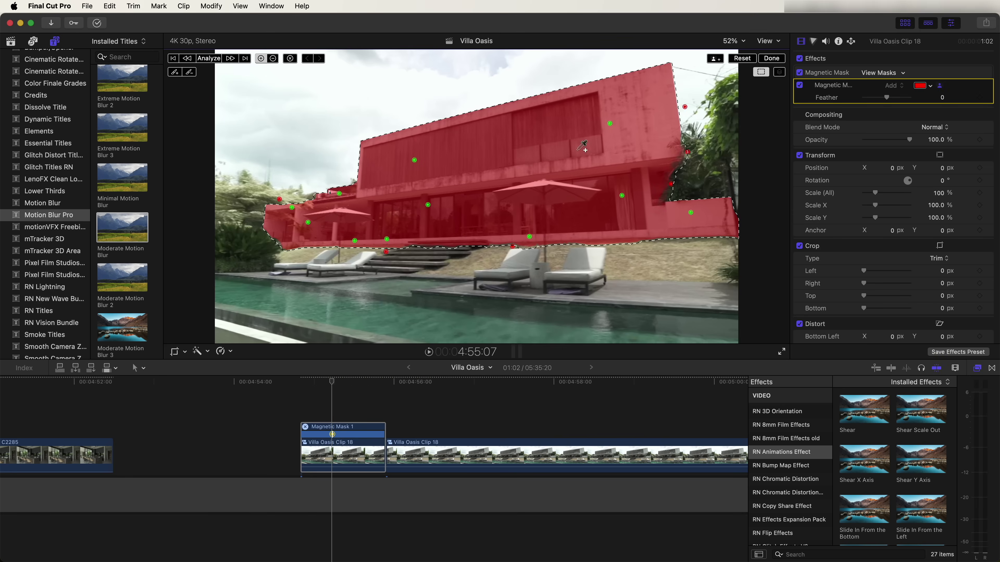
left_click(772, 59)
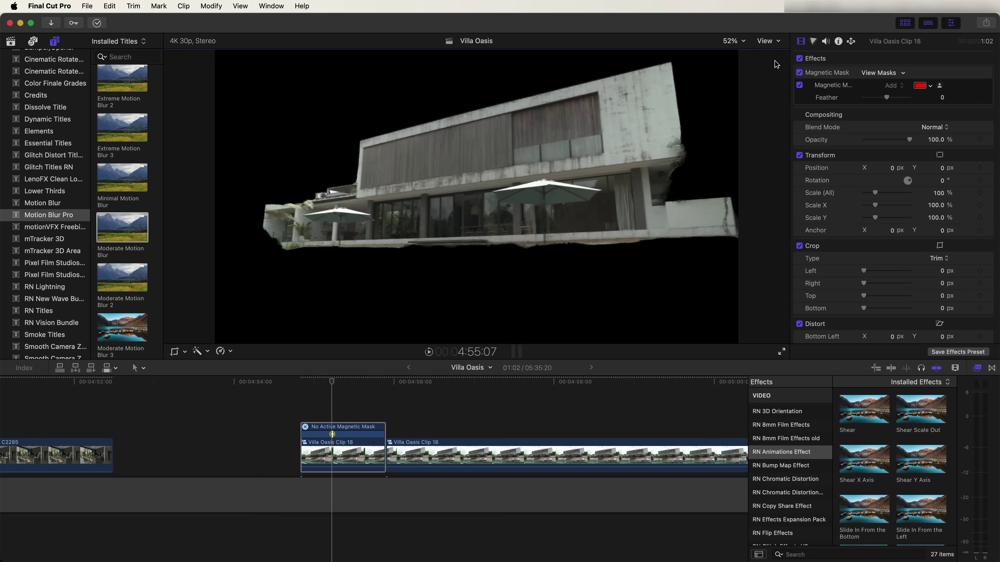
- Switch the viewer framing mode to Crop
left_click(338, 458)
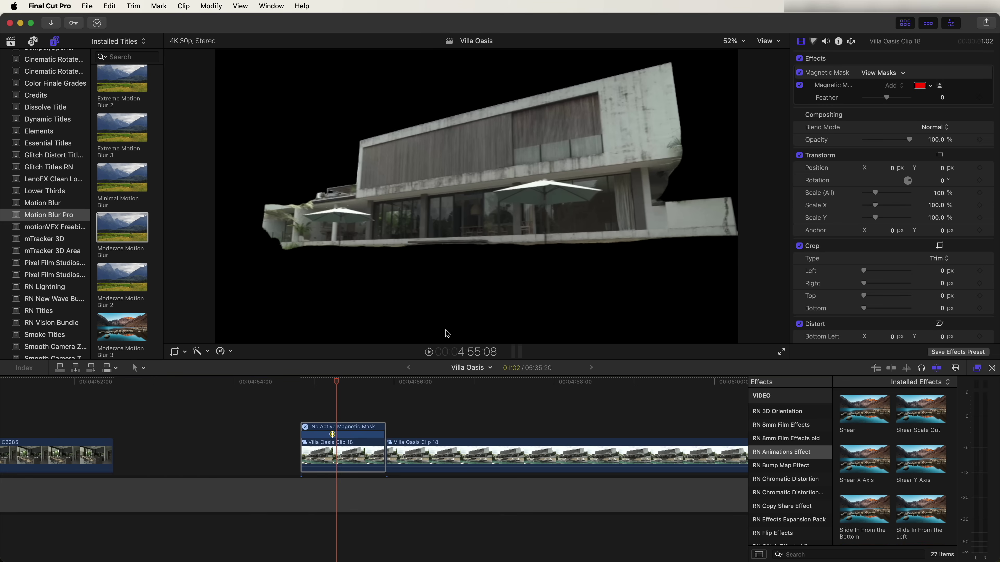
left_click(184, 351)
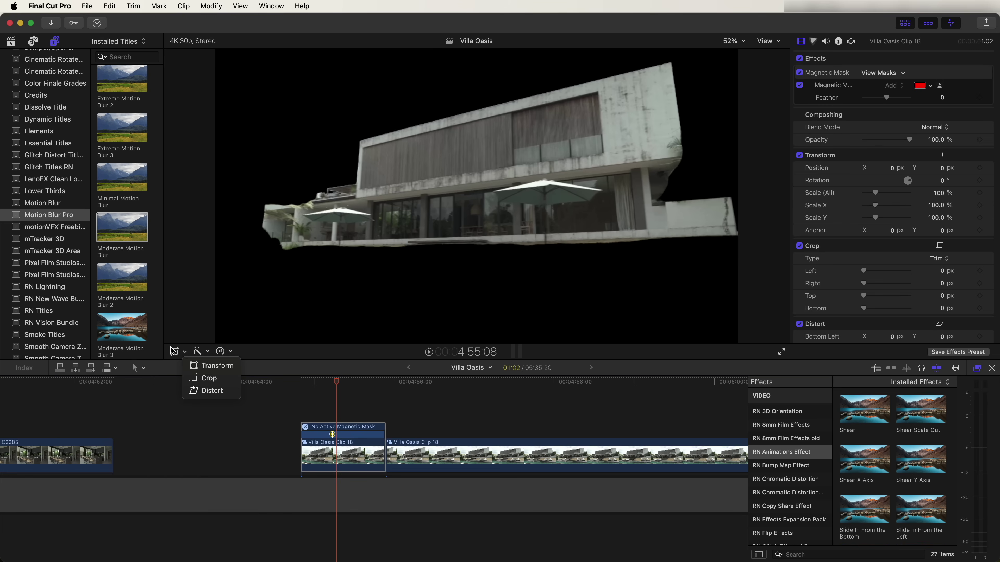
left_click(206, 379)
- Create a Linear Ken Burns move whose swapped start framing sits low, below the building
left_click(498, 331)
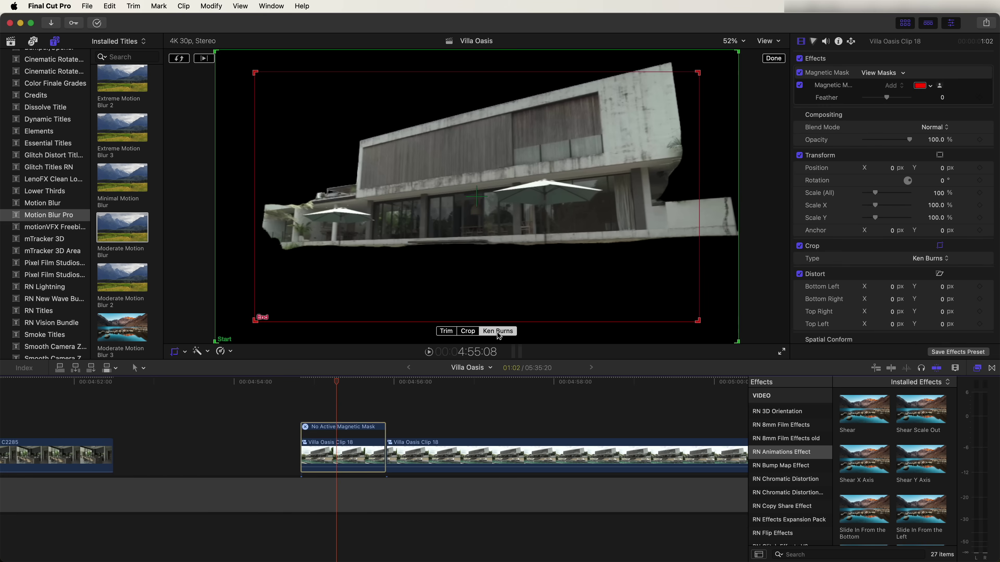
left_click(179, 59)
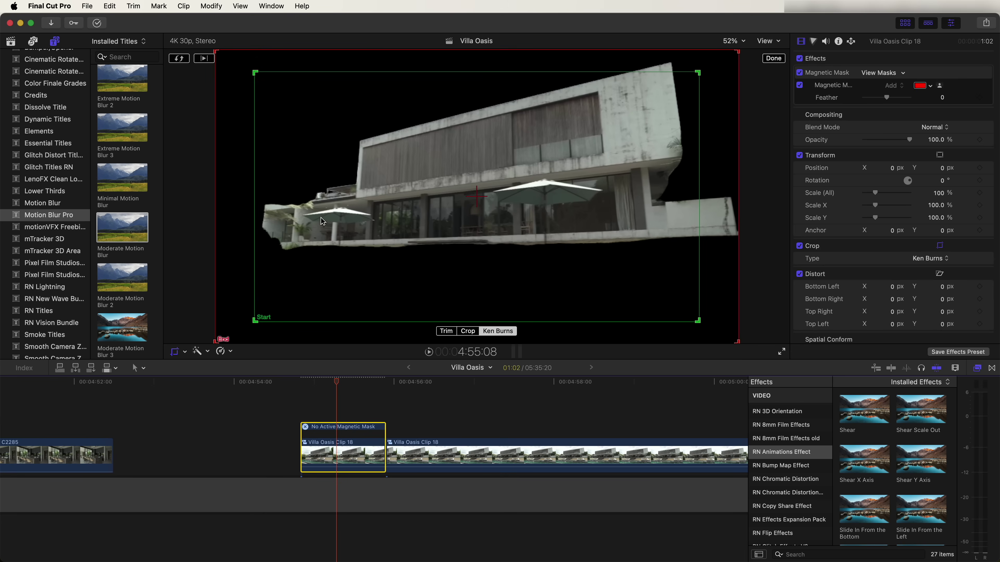
left_click_drag(401, 205, 231, 286)
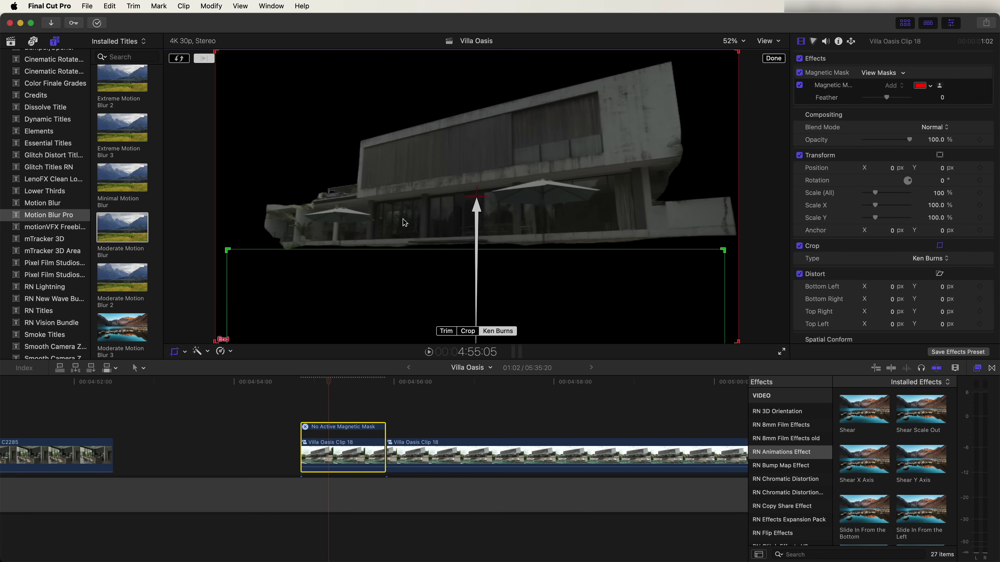
right_click(406, 212)
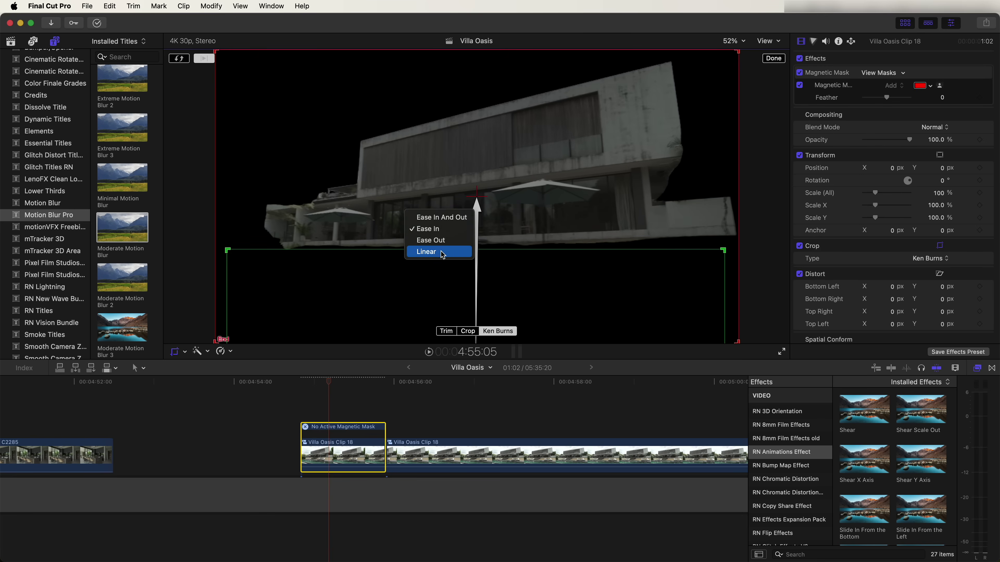
left_click(774, 60)
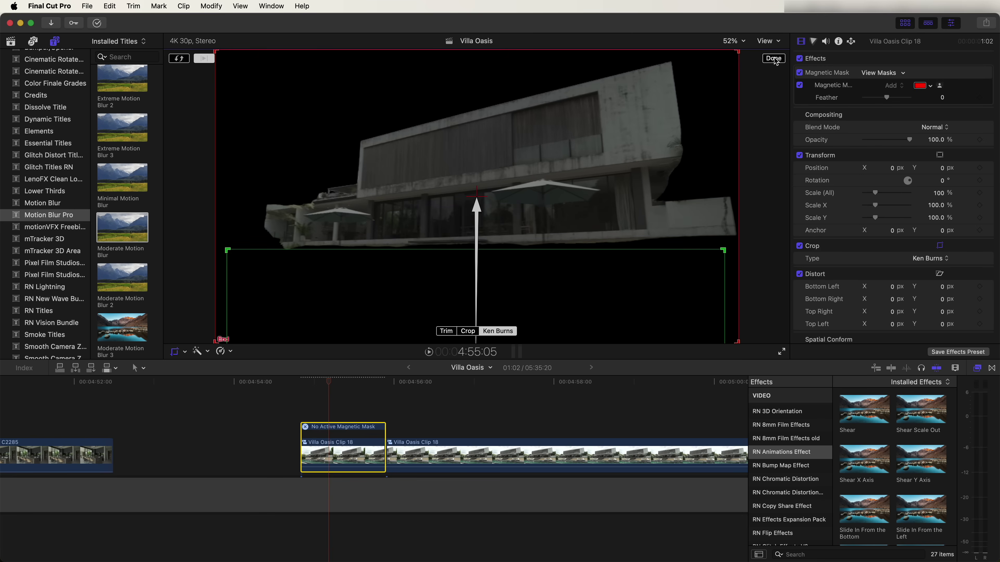
left_click(774, 58)
- Play the villa clip from its start to preview the Ken Burns move
left_click(305, 381)
key("space")
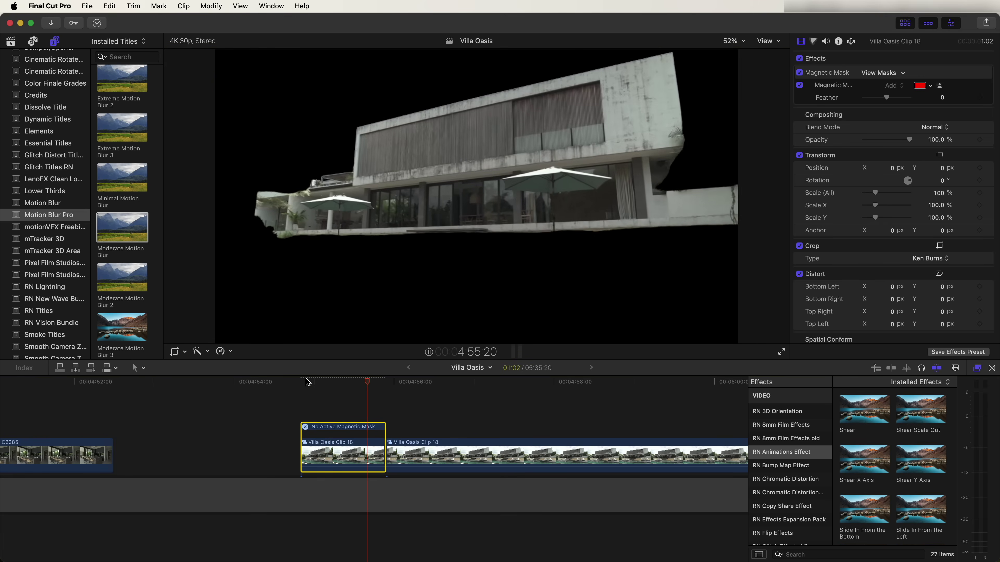
left_click(301, 381)
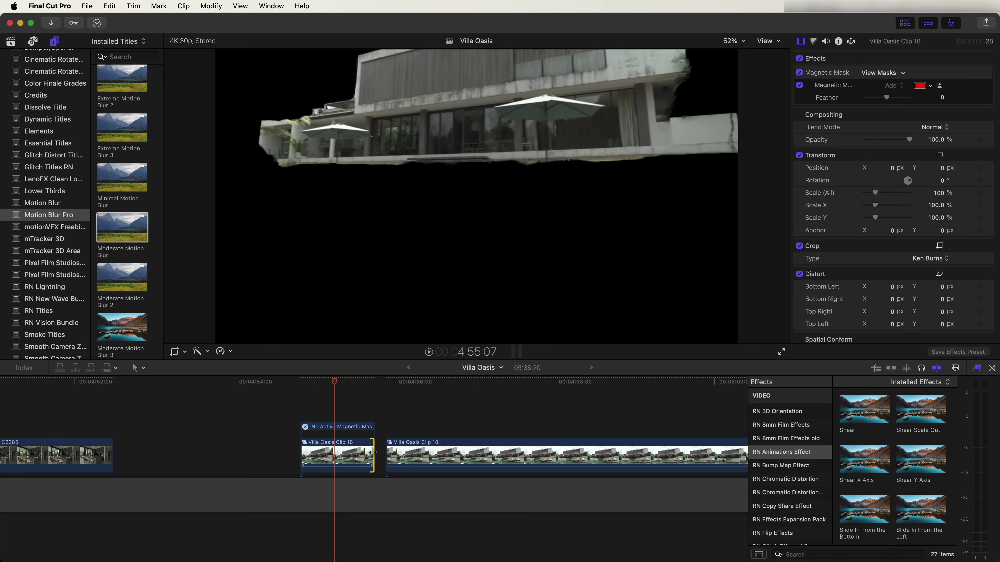
- Shorten the masked villa clip from its end and check the trim
left_click_drag(373, 452, 346, 452)
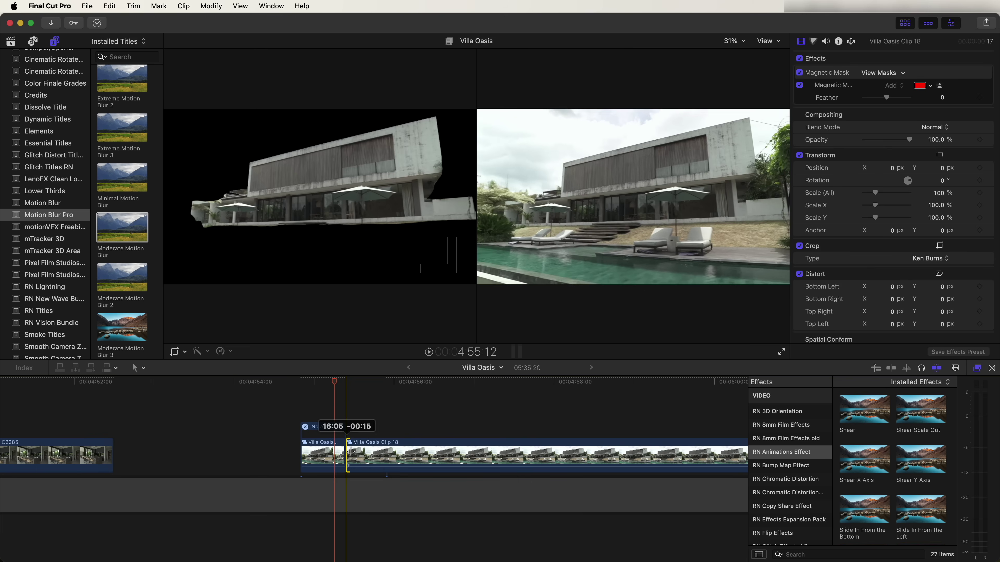
left_click(324, 382)
left_click(304, 382)
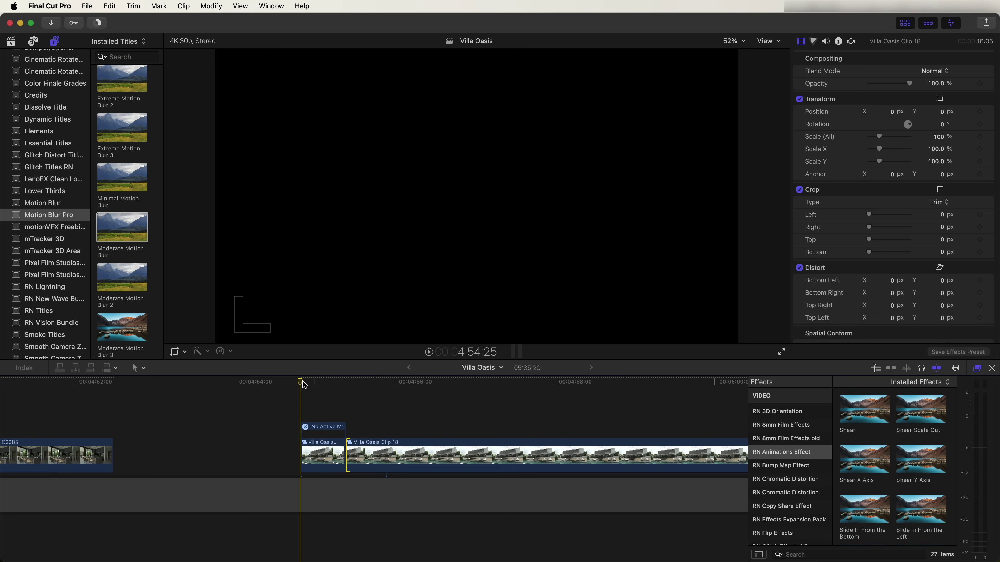
- Lay the Short adjustment layer above Clip 18 and apply the RN Shake Bounce effect to it
scroll(47, 177, "up", 5)
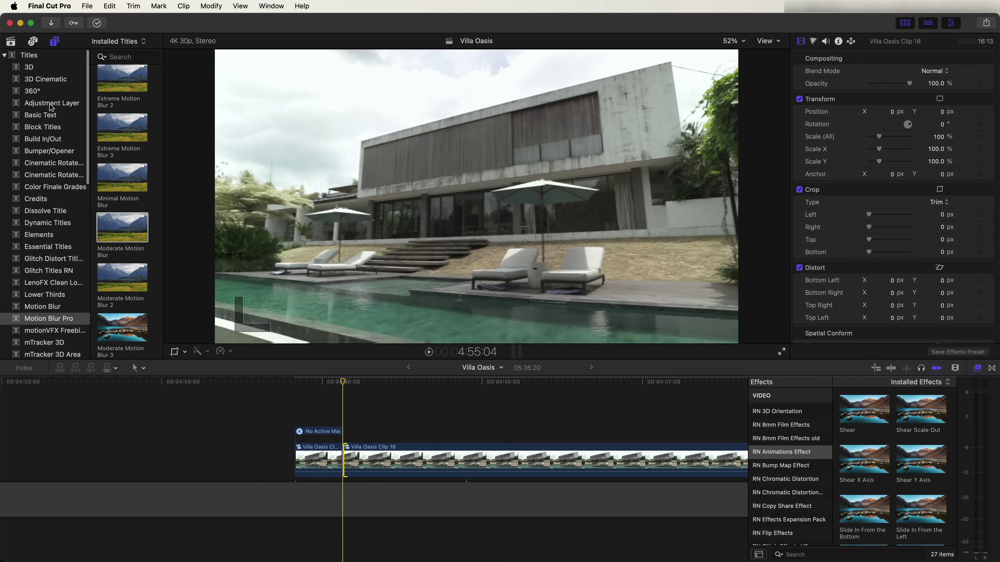
left_click(79, 103)
left_click_drag(124, 237, 345, 421)
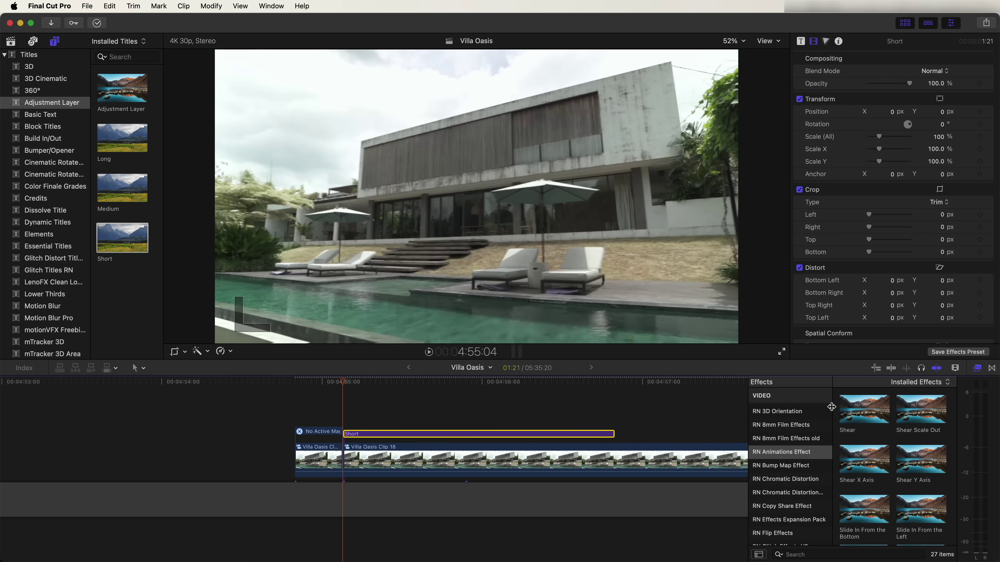
scroll(759, 460, "down", 5)
left_click(783, 459)
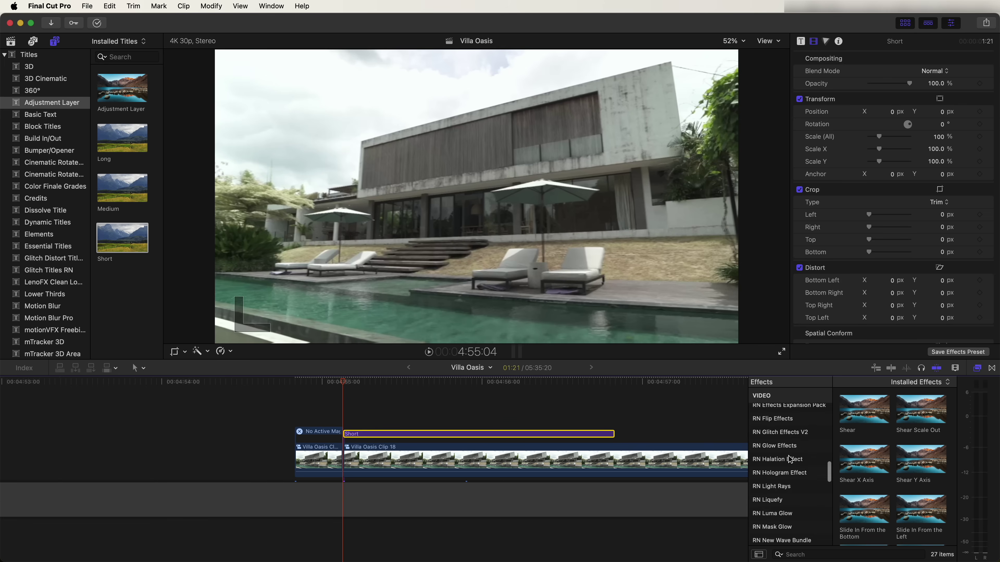
left_click_drag(862, 433, 378, 434)
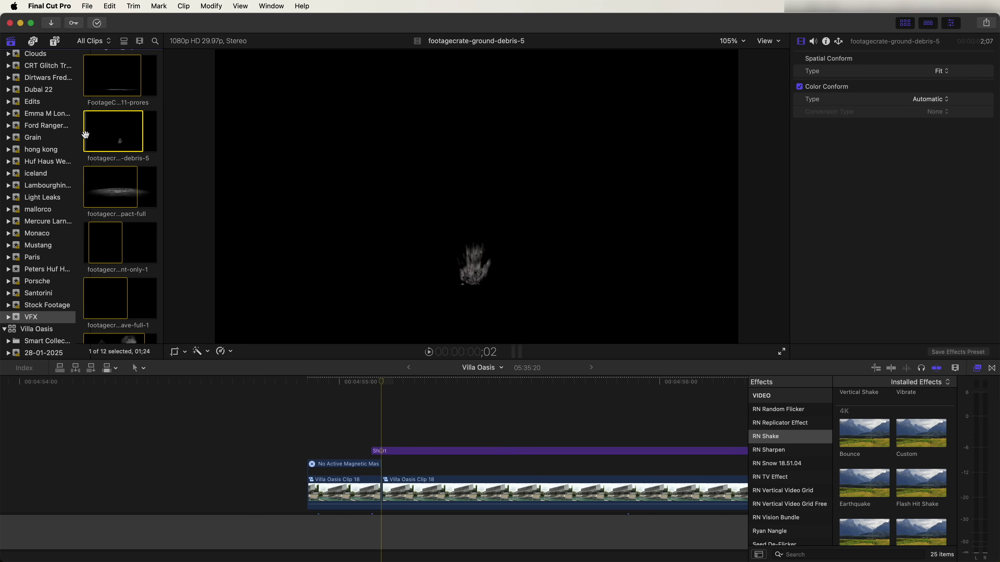
- Preview the dust explosion clips and add the ground debris clip above Clip 18
key("space")
scroll(85, 134, "up", 3)
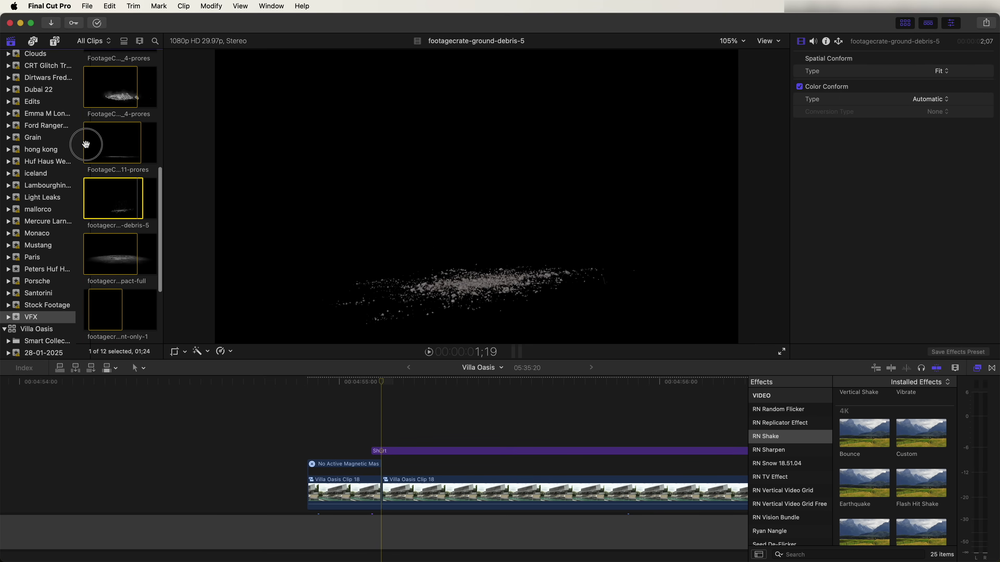
left_click(85, 144)
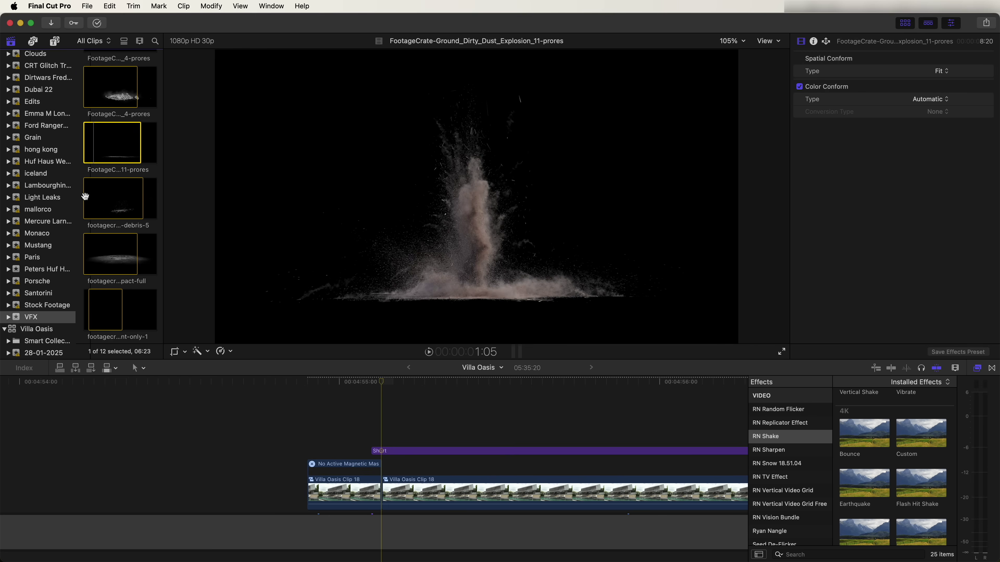
scroll(85, 196, "down", 2)
left_click(103, 138)
left_click_drag(102, 137, 352, 467)
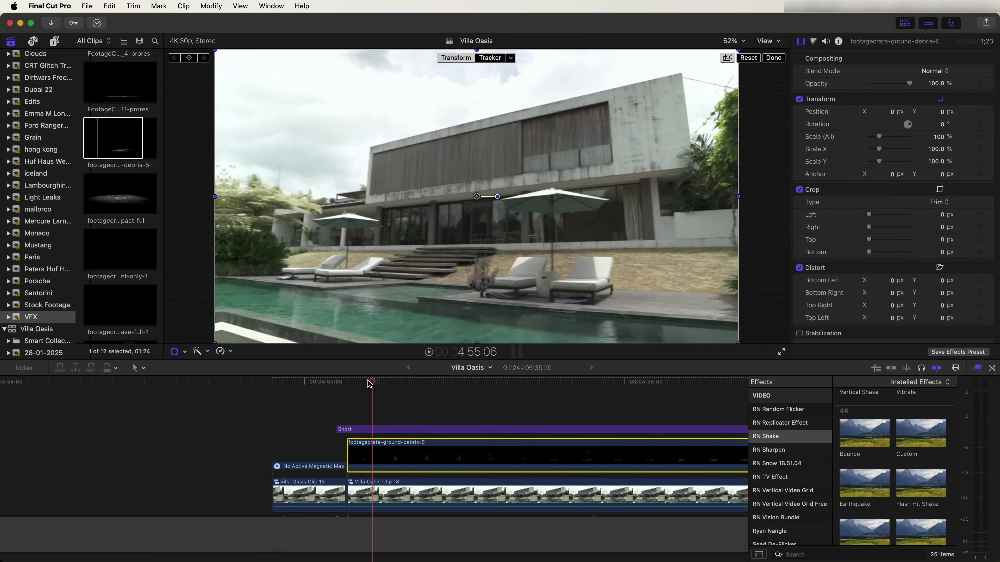
- Move the debris burst up onto the building and enlarge it to about 151%
left_click_drag(369, 384, 465, 370)
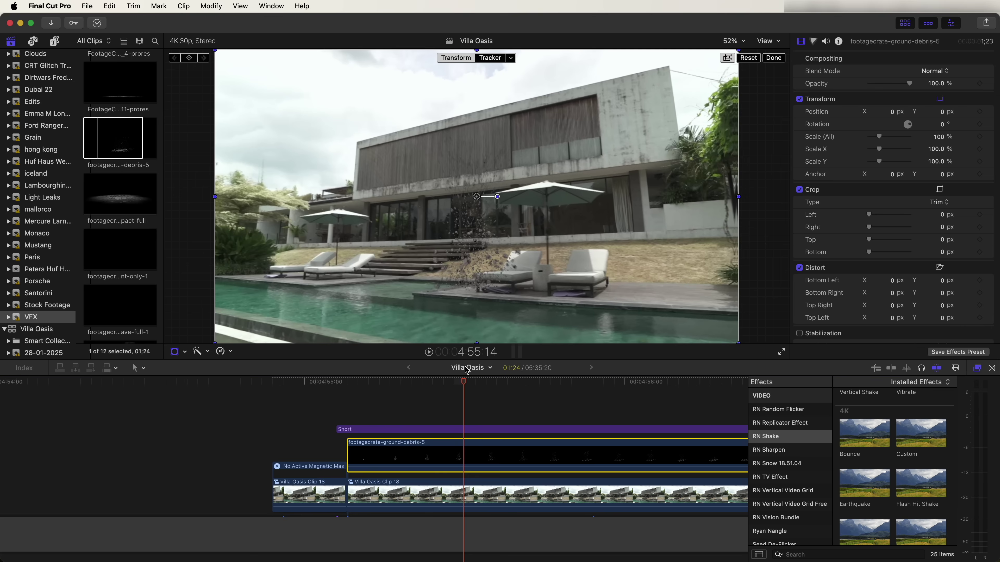
left_click_drag(493, 268, 479, 226)
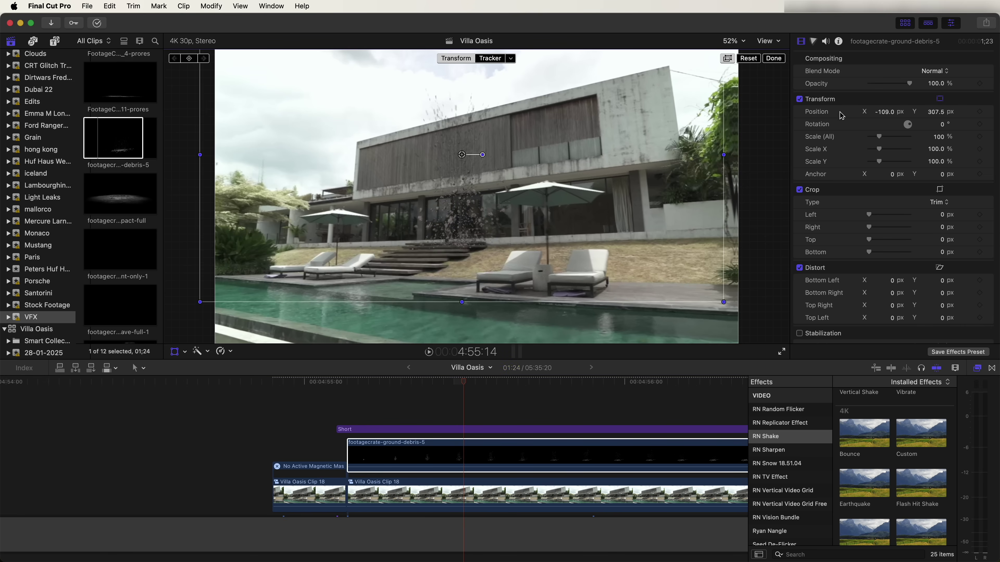
left_click_drag(882, 138, 886, 138)
left_click_drag(580, 224, 583, 184)
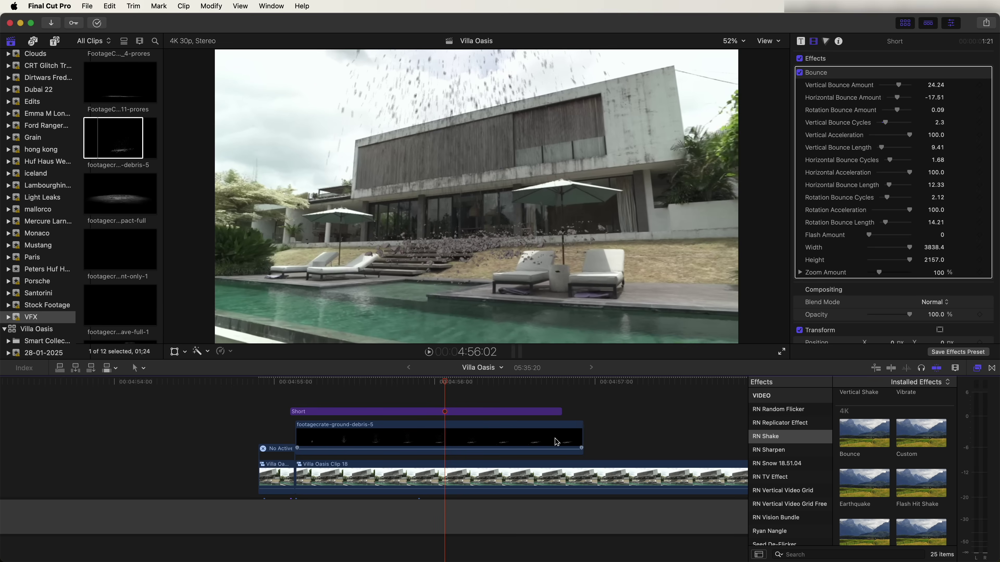
- Shorten the ground debris clip's end and add a dissolve transition, adjusting its length
left_click_drag(581, 432, 453, 434)
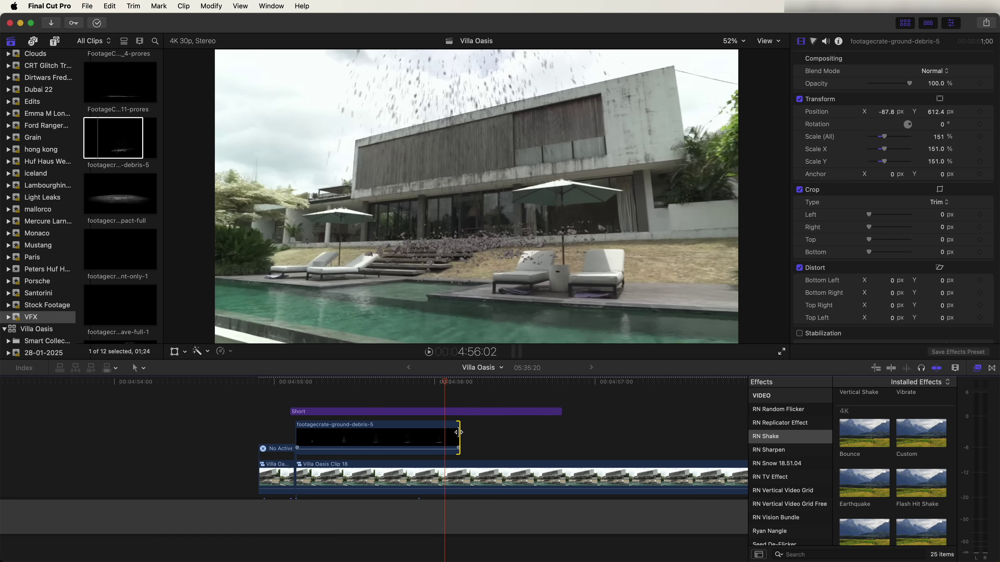
left_click(309, 441)
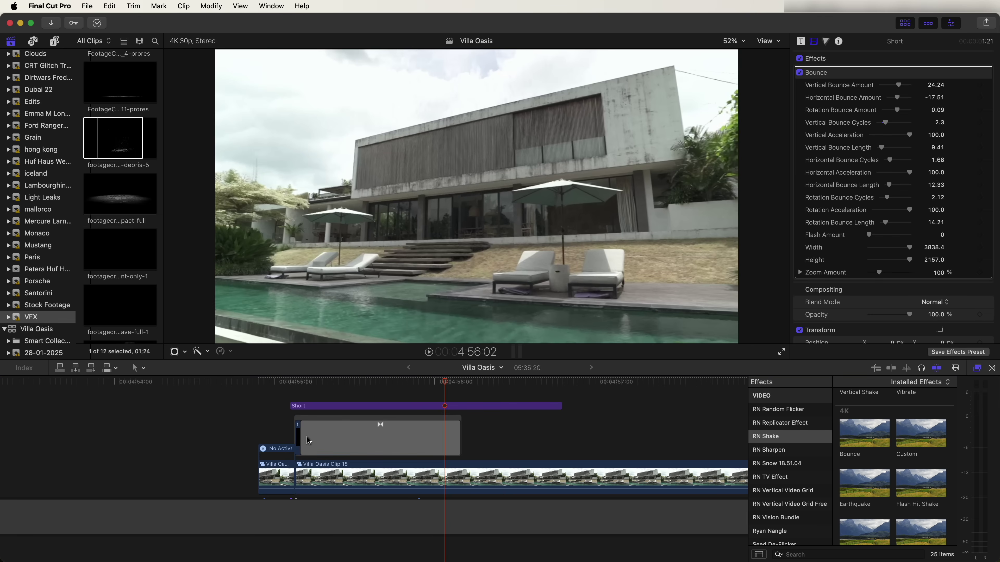
left_click_drag(304, 436, 359, 437)
left_click_drag(372, 382, 508, 384)
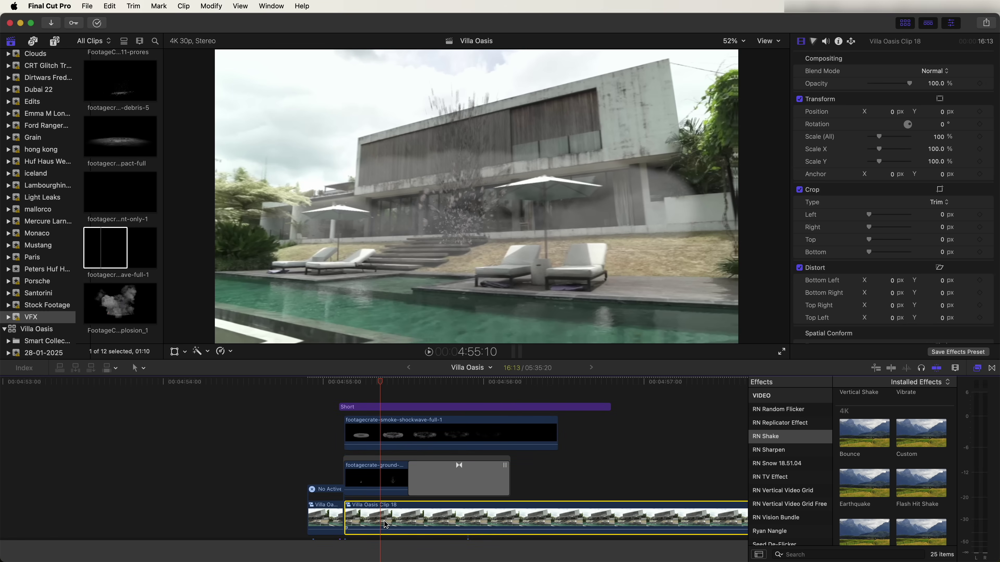
- Duplicate Clip 18 onto a layer above and mask the house and left umbrella, tracked through the clip
left_click_drag(385, 524, 387, 478)
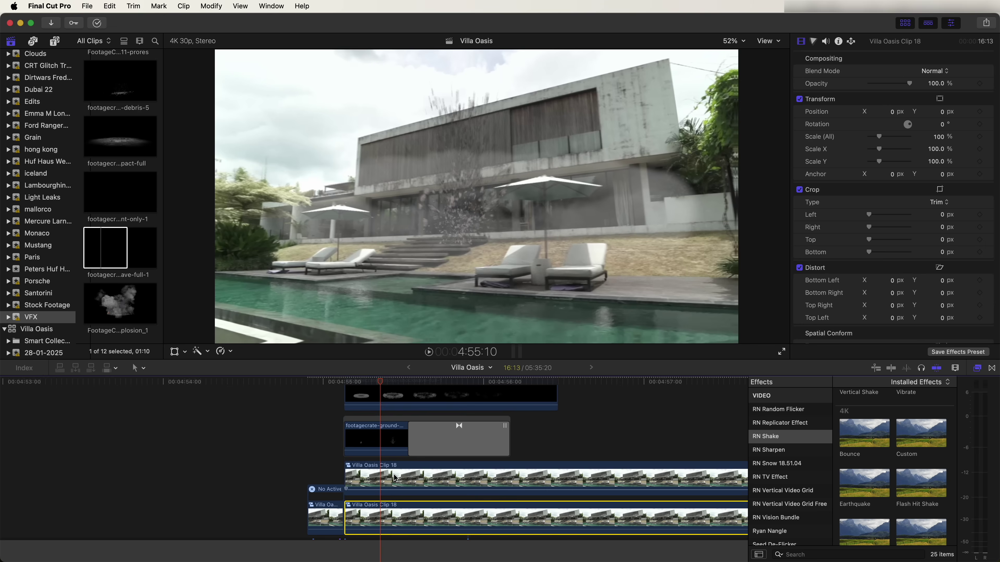
left_click(197, 355)
left_click(215, 420)
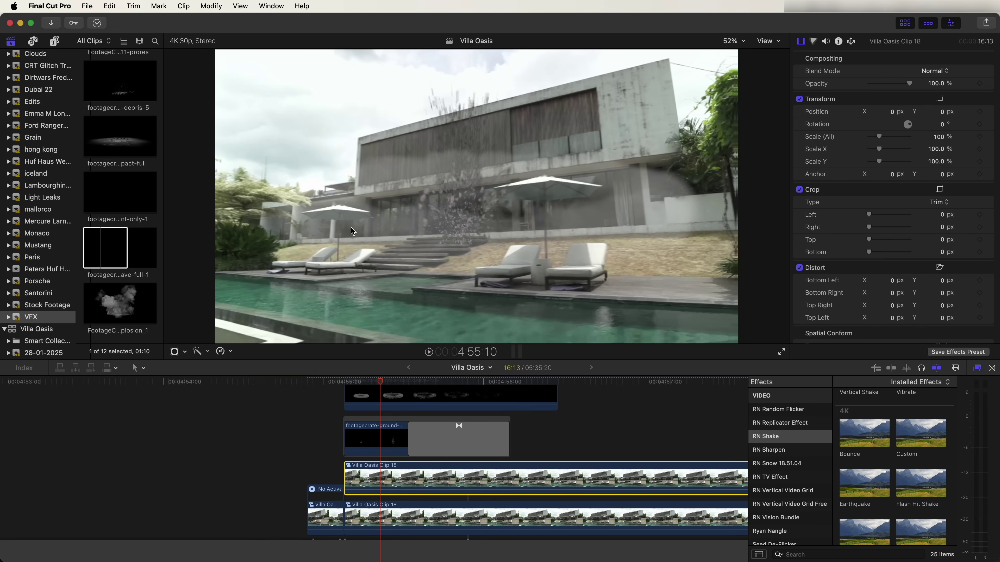
left_click(392, 173)
left_click(348, 217)
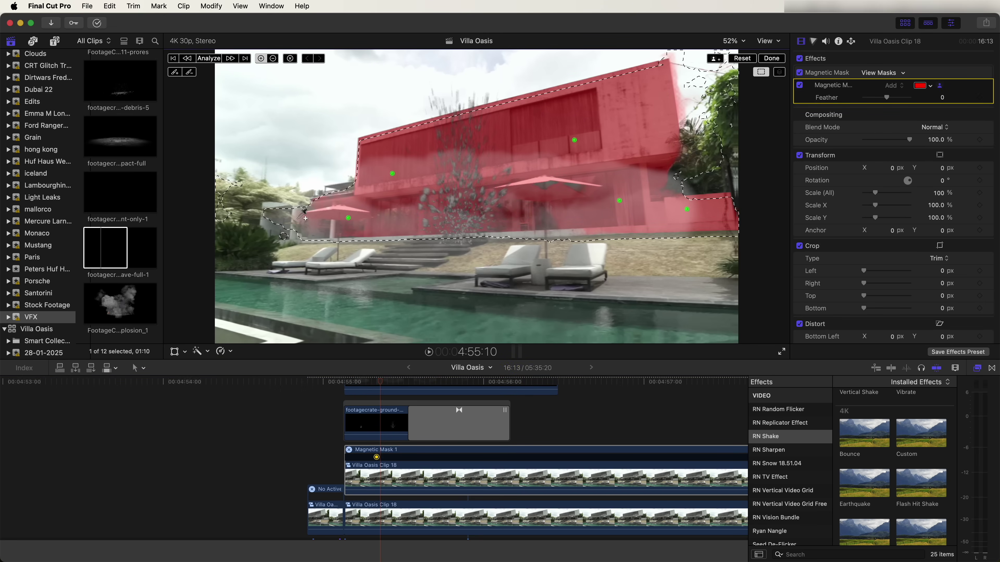
left_click(209, 59)
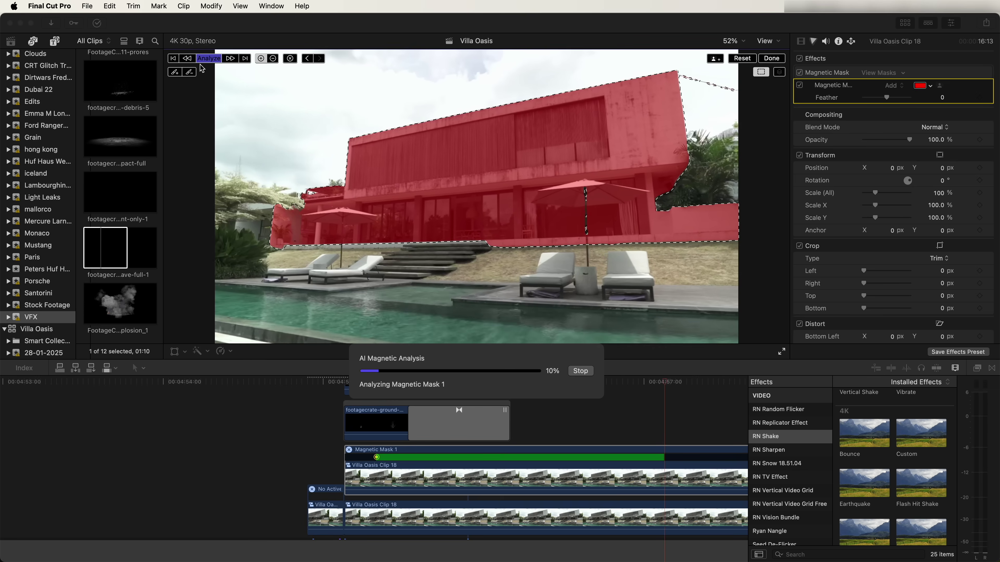
left_click(366, 466)
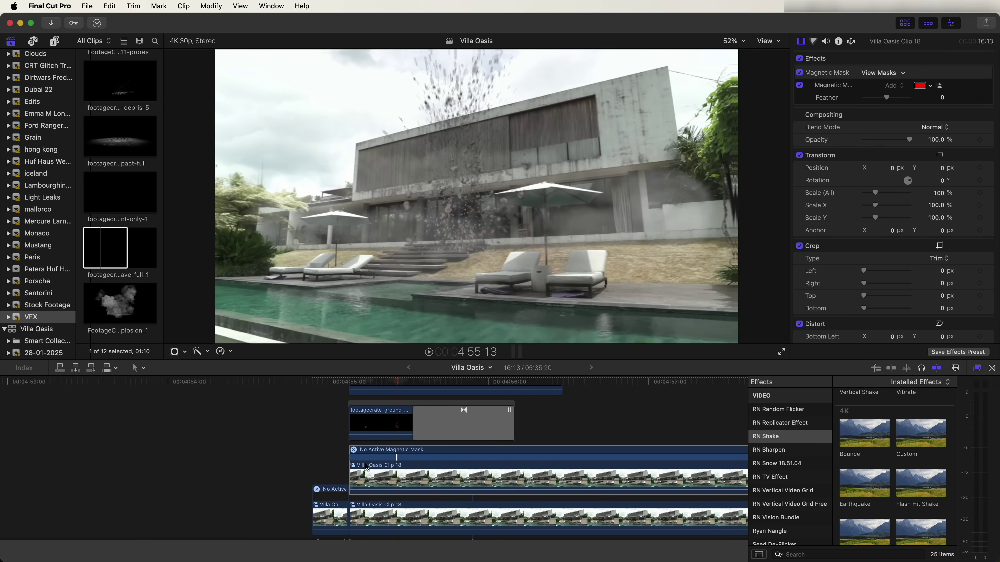
scroll(366, 467, "left", 2)
- Place the explosion clip under the masked house layer, above the roof, scaled to about 185%
left_click_drag(98, 305, 386, 496)
left_click_drag(520, 173, 529, 175)
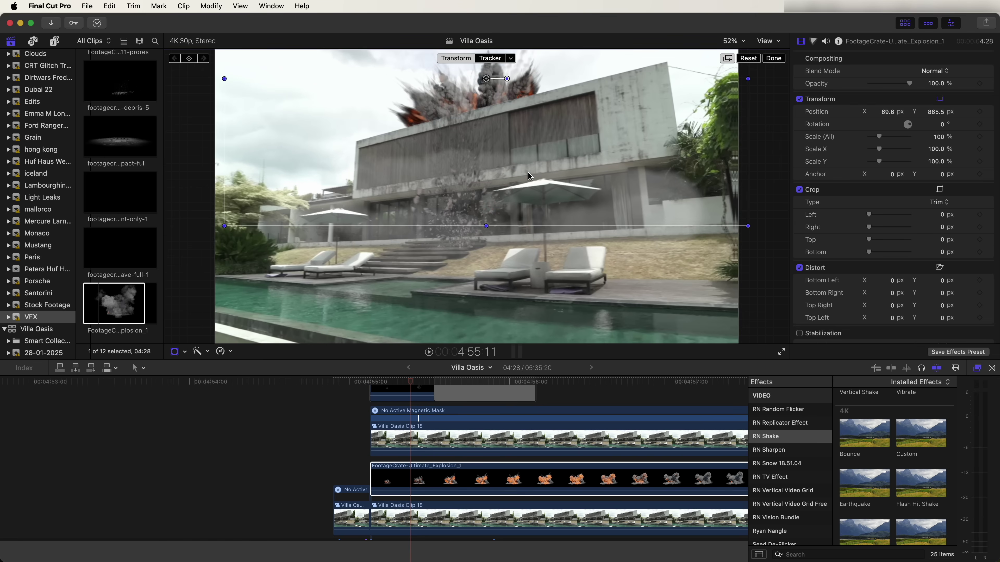
left_click_drag(878, 137, 887, 136)
key("space")
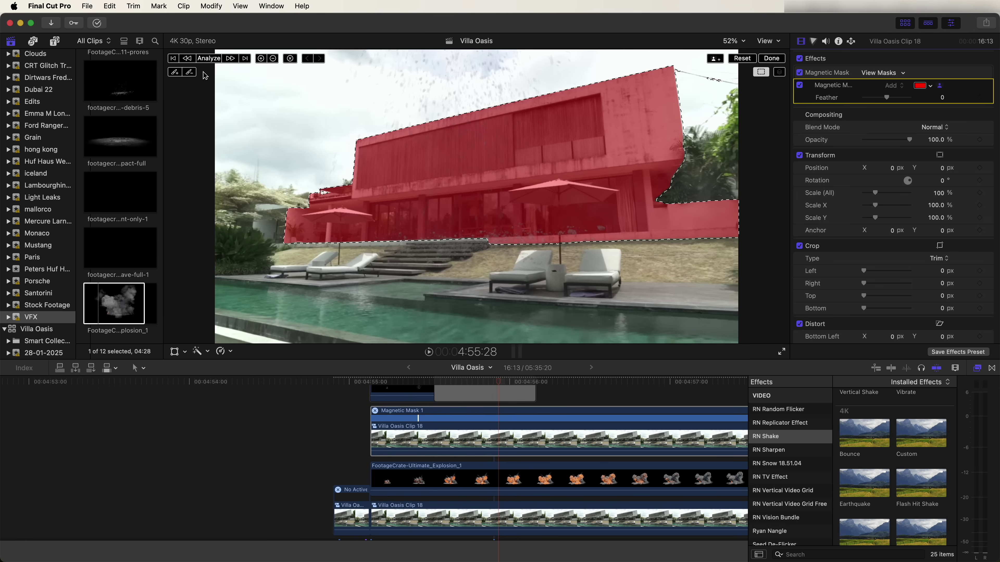
- Extend the mask over the lawn, stairs, sun loungers and pool edge, and re-analyze it
left_click(472, 271)
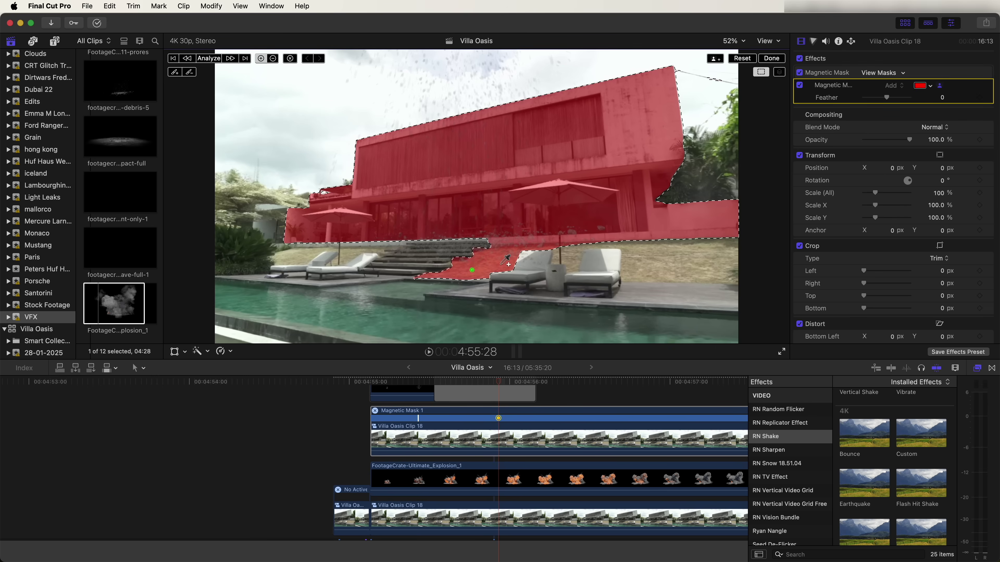
left_click(437, 249)
left_click(344, 260)
left_click(532, 280)
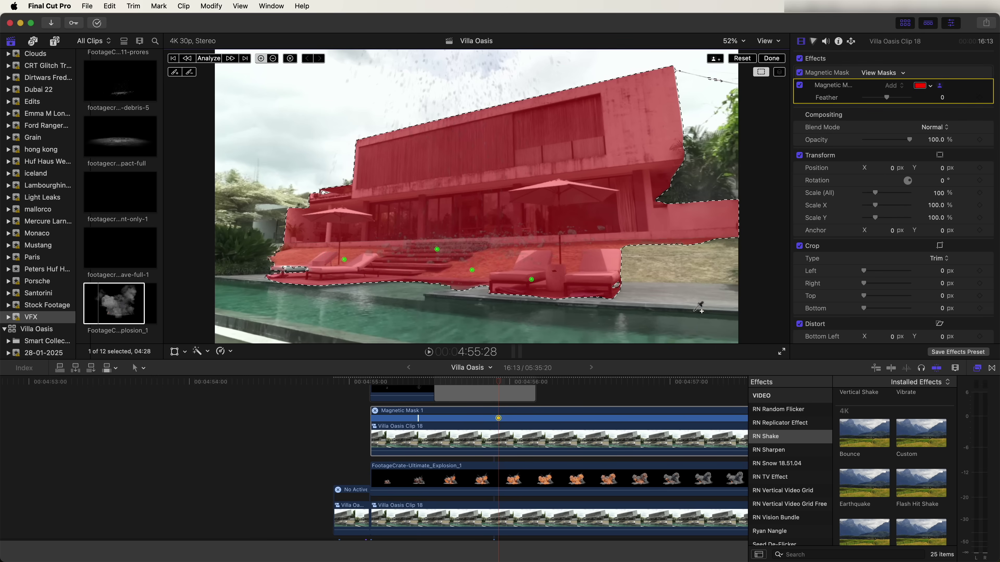
left_click(212, 58)
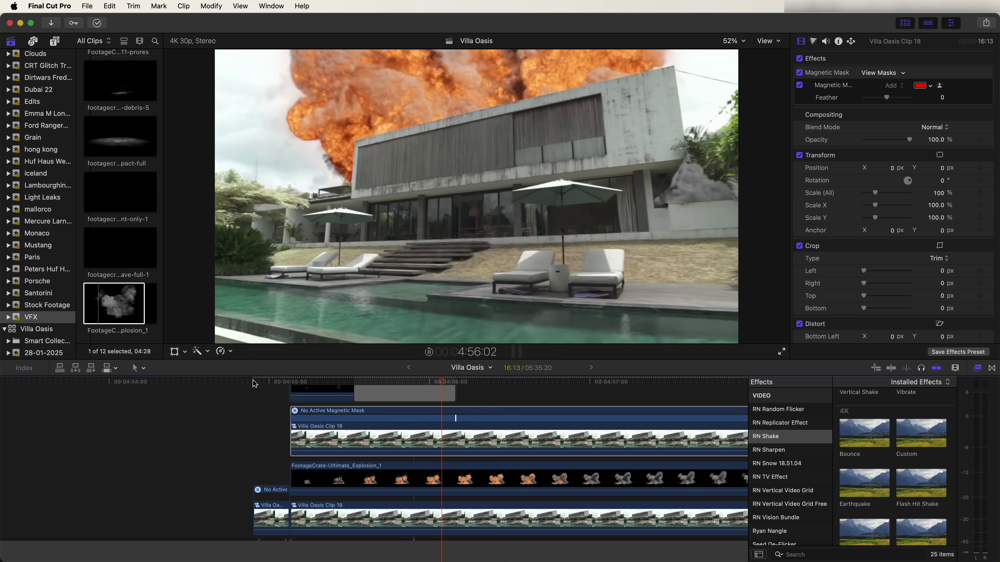
key("space")
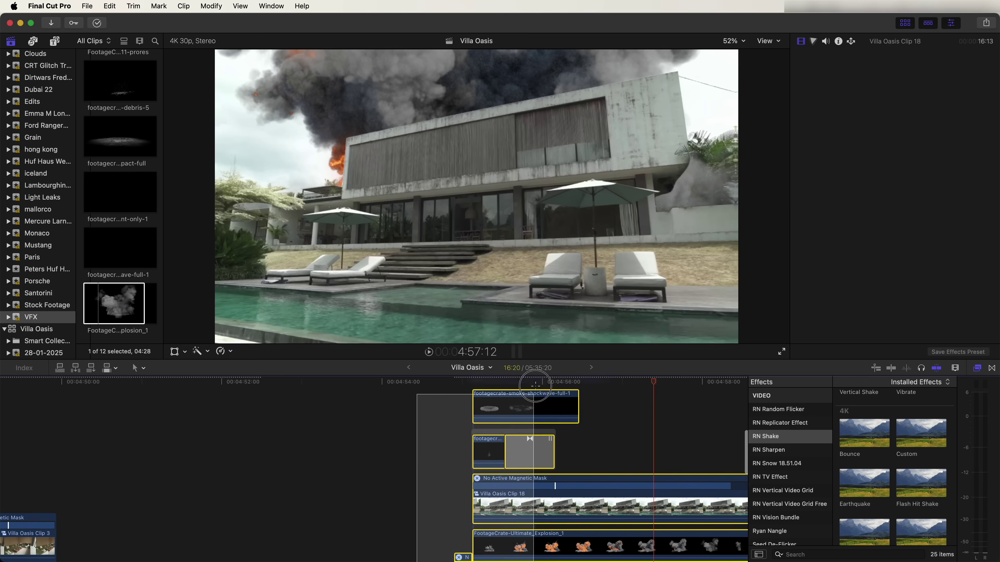
left_click_drag(535, 386, 571, 464)
left_click_drag(451, 445, 290, 447)
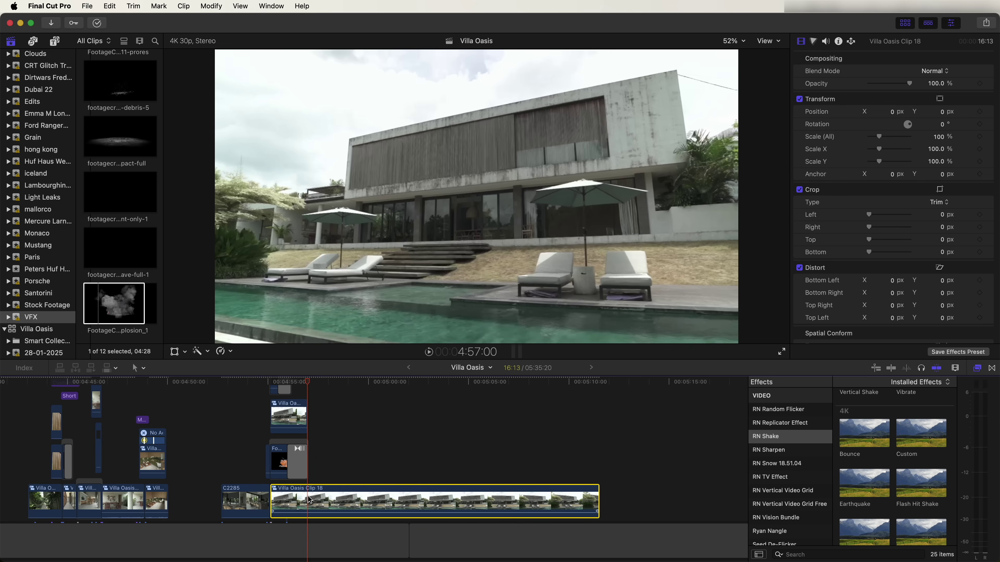
scroll(309, 499, "down", 1)
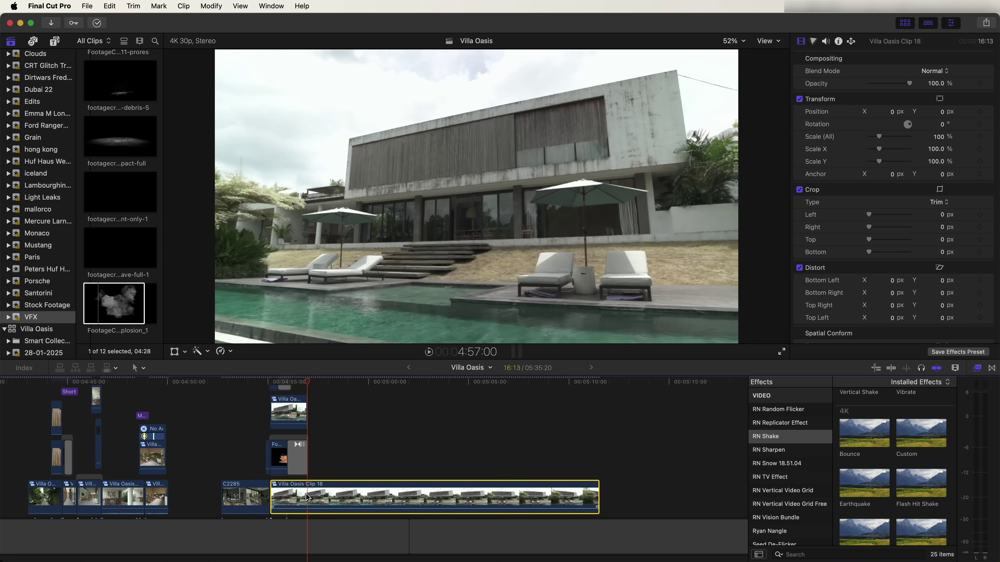
- Split Clip 18's speed at the chosen point and speed up its second section
key("super+r")
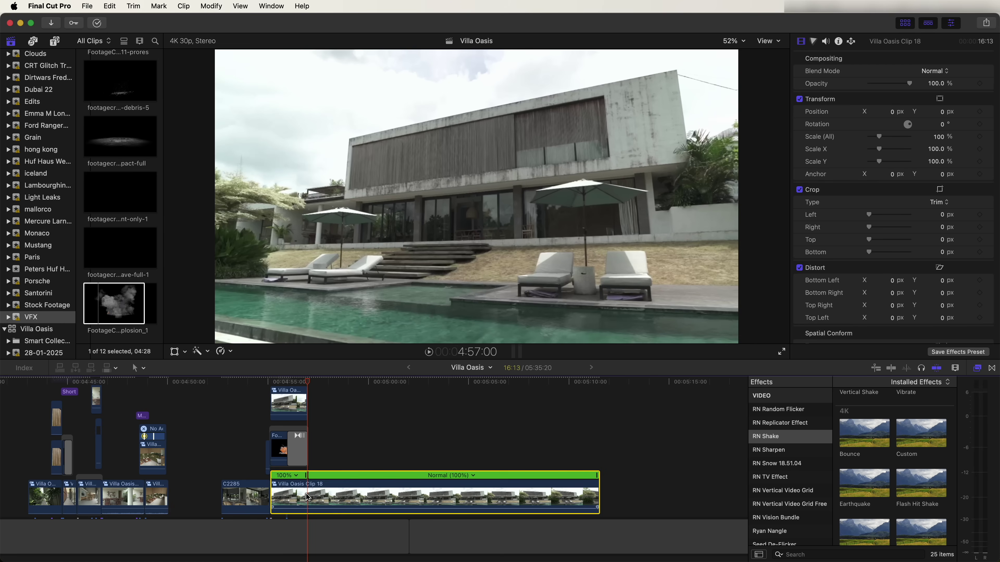
left_click_drag(520, 380, 594, 385)
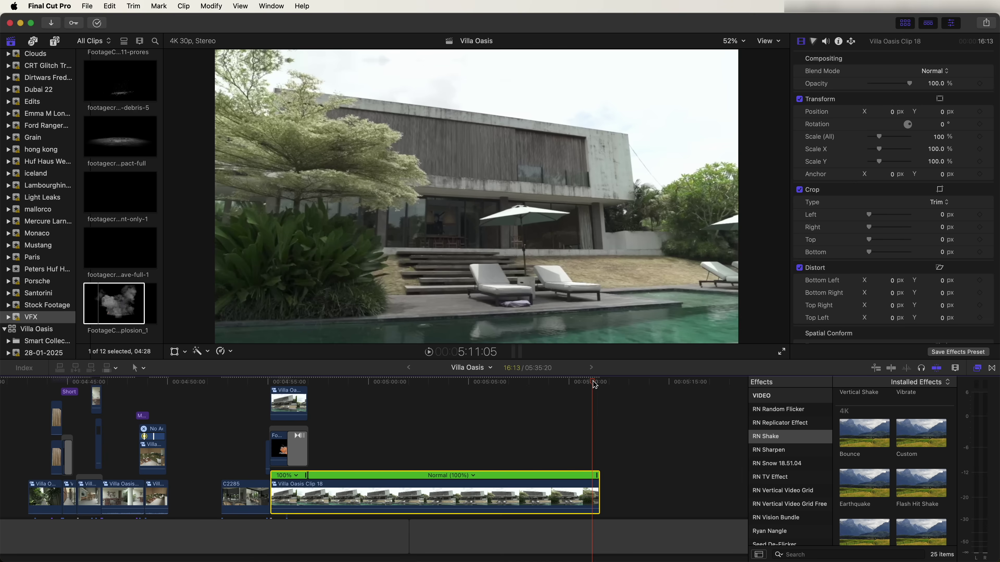
key("shift+b")
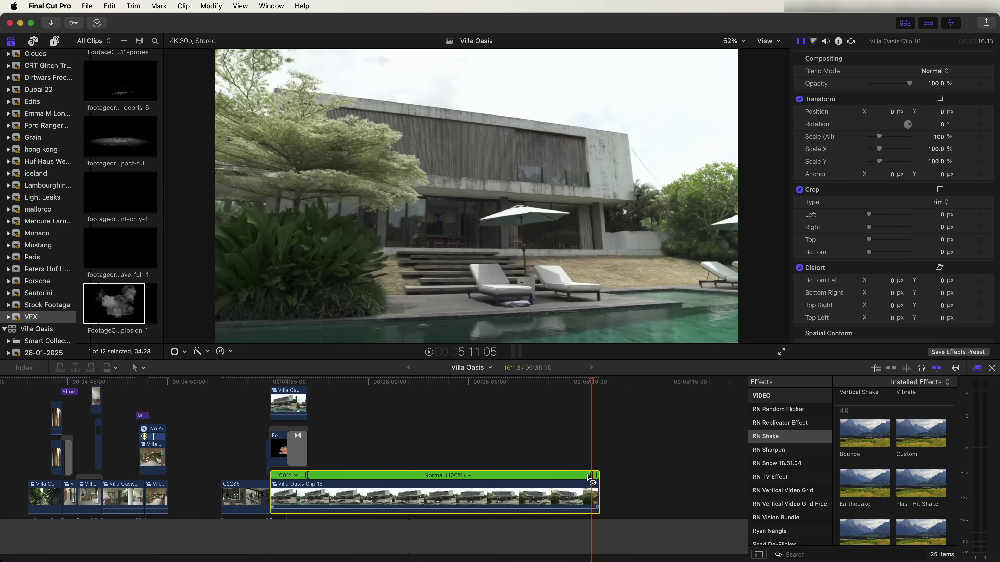
left_click_drag(589, 477, 313, 476)
- Shorten Clip 18's fast section further and slide the following villa clip later
key("super+equal")
key("super+equal")
key("super+equal")
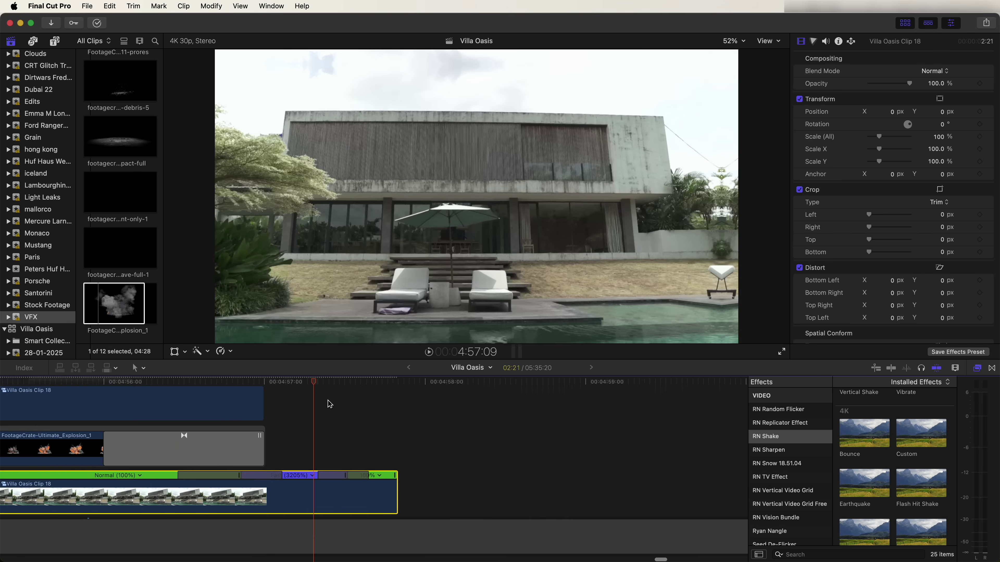
key("super+equal")
left_click_drag(547, 476, 435, 477)
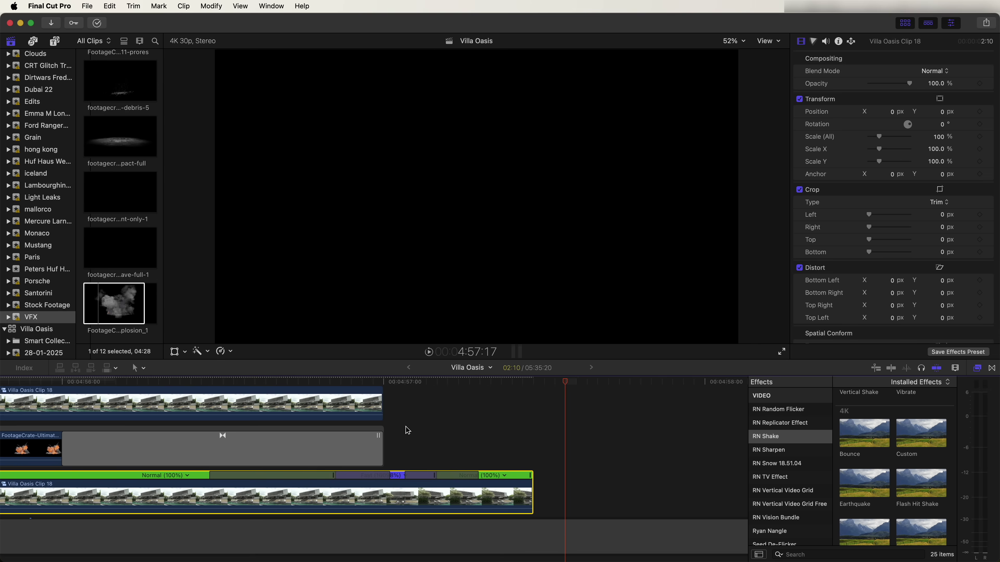
left_click_drag(359, 375, 402, 395)
key("super+z")
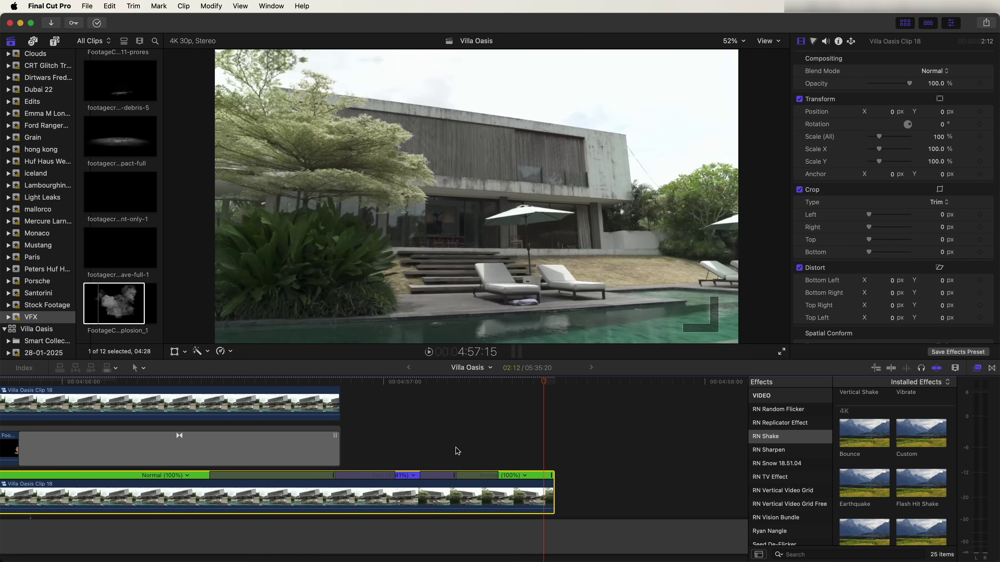
scroll(509, 441, "right", 5)
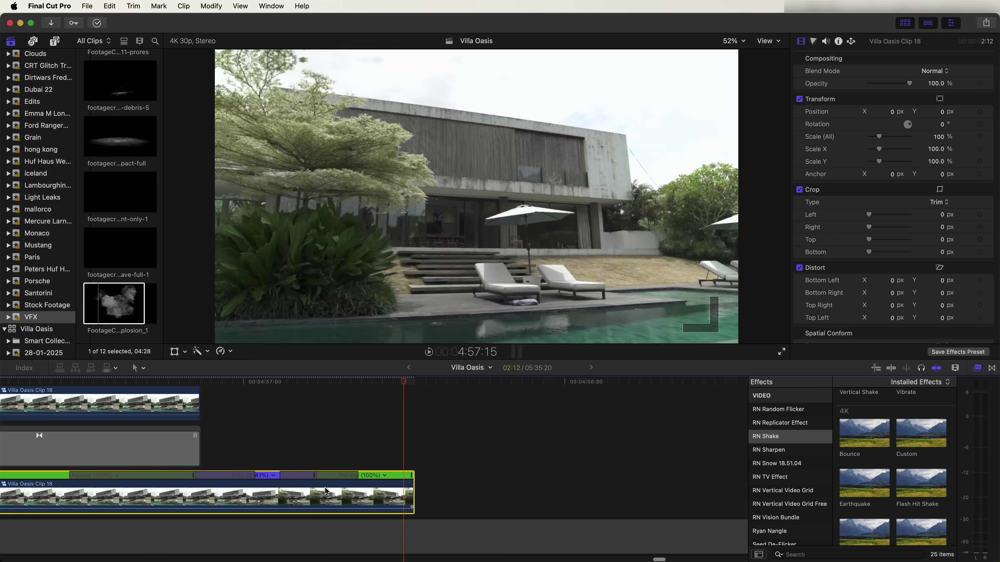
left_click_drag(296, 505, 523, 489)
- Turn the following clip into the compound clip Villa Oasis Clip 62
right_click(452, 497)
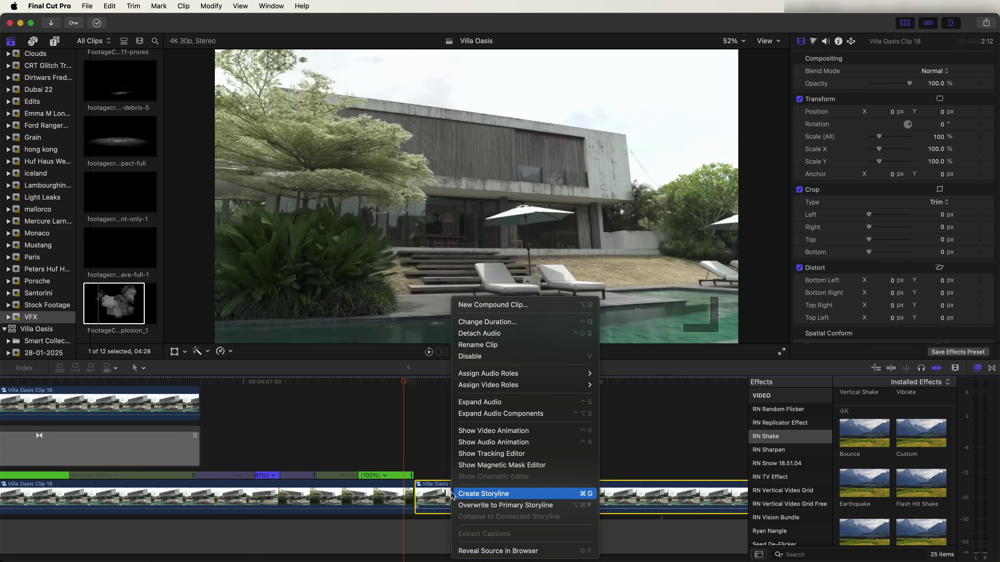
left_click(488, 305)
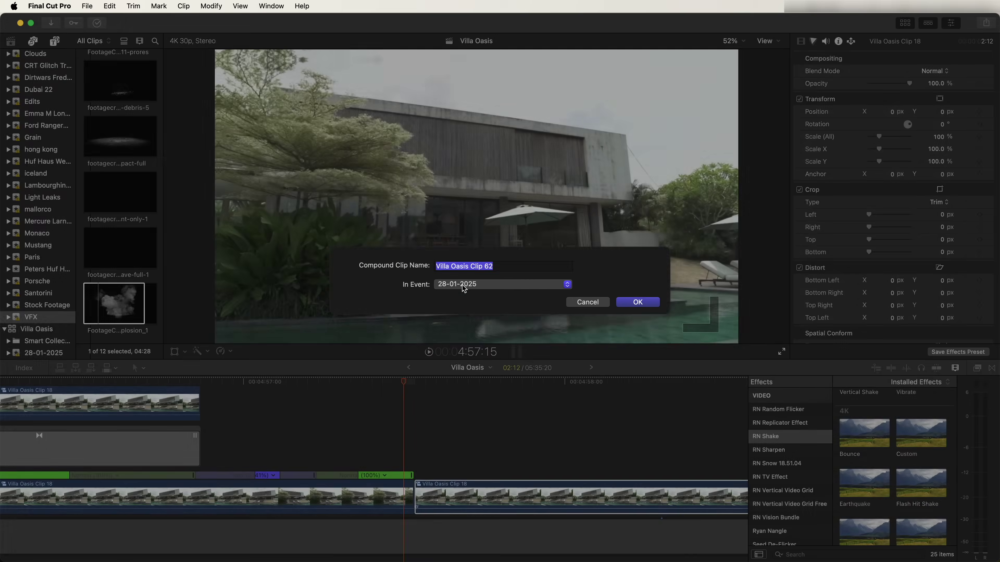
left_click(632, 314)
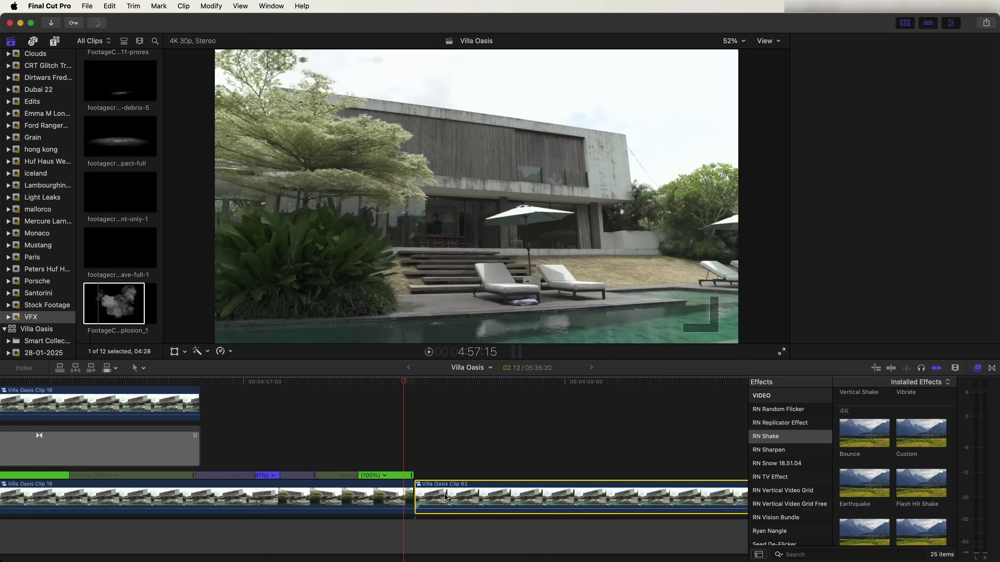
- Reverse Villa Oasis Clip 62 and trim the end of Clip 18
left_click(222, 350)
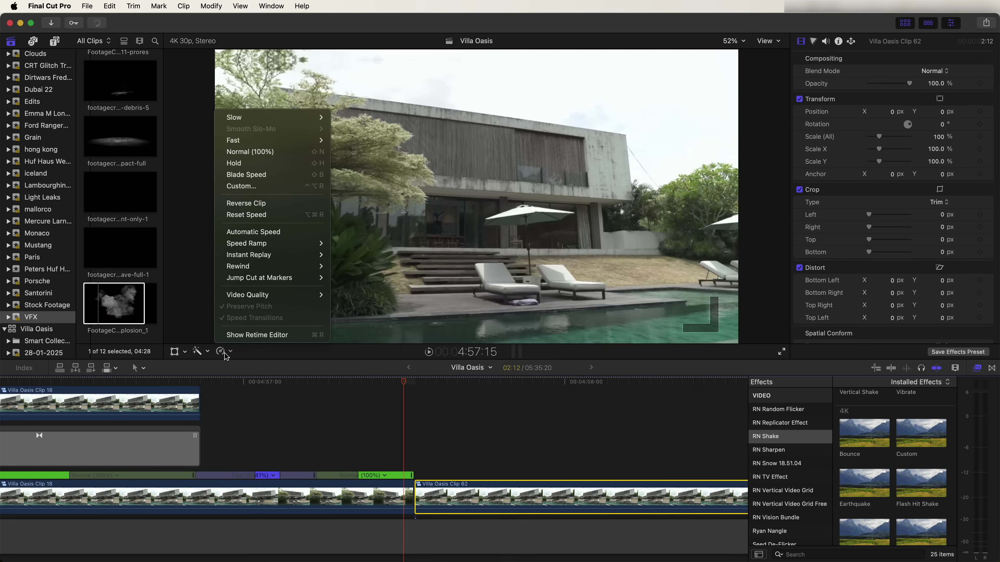
left_click(255, 203)
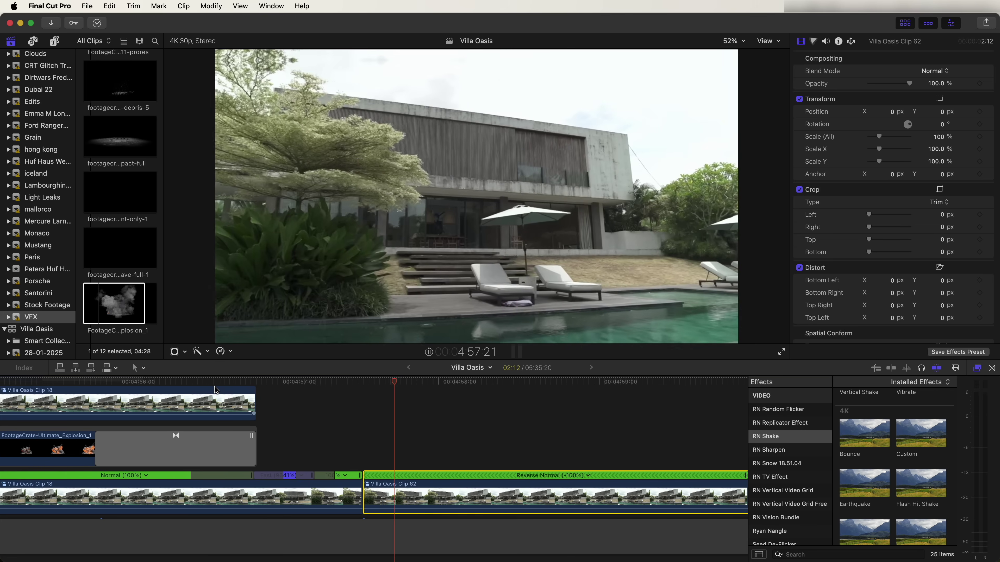
scroll(342, 400, "down", 2)
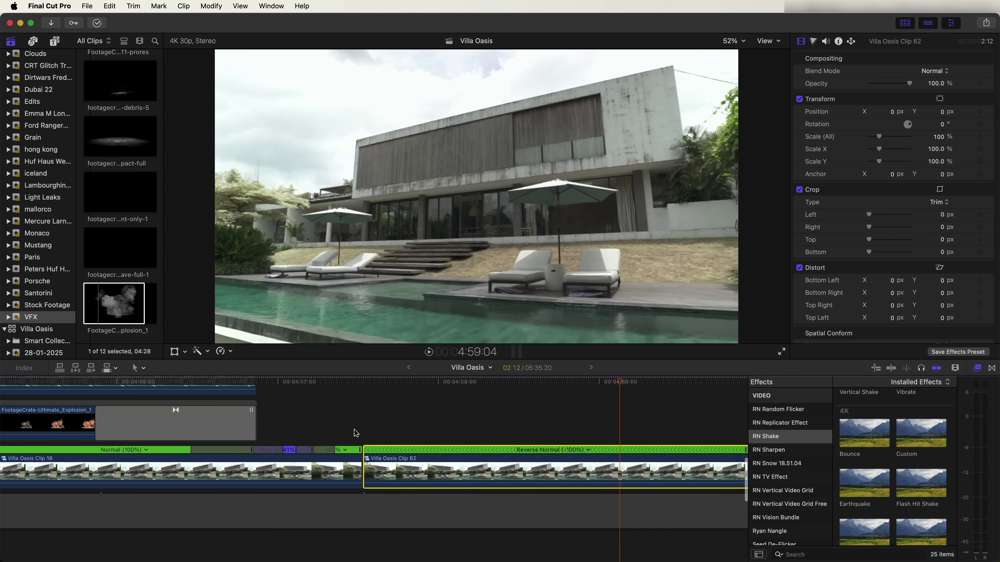
mouse_move(361, 459)
left_mouse_down()
mouse_move(328, 460)
mouse_move(398, 465)
mouse_move(352, 462)
left_mouse_up()
- Butt Clip 62 against Clip 18's end and play back the explosion sequence
left_click(294, 382)
key("space")
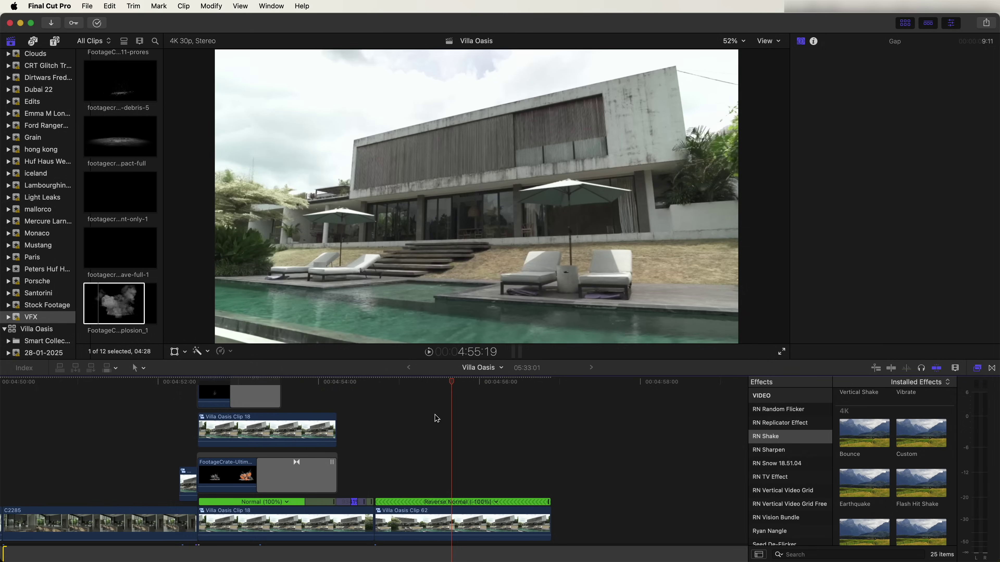
key("j")
- Place an Adjustment Layer from Titles and Generators above all the villa clips
left_click(55, 41)
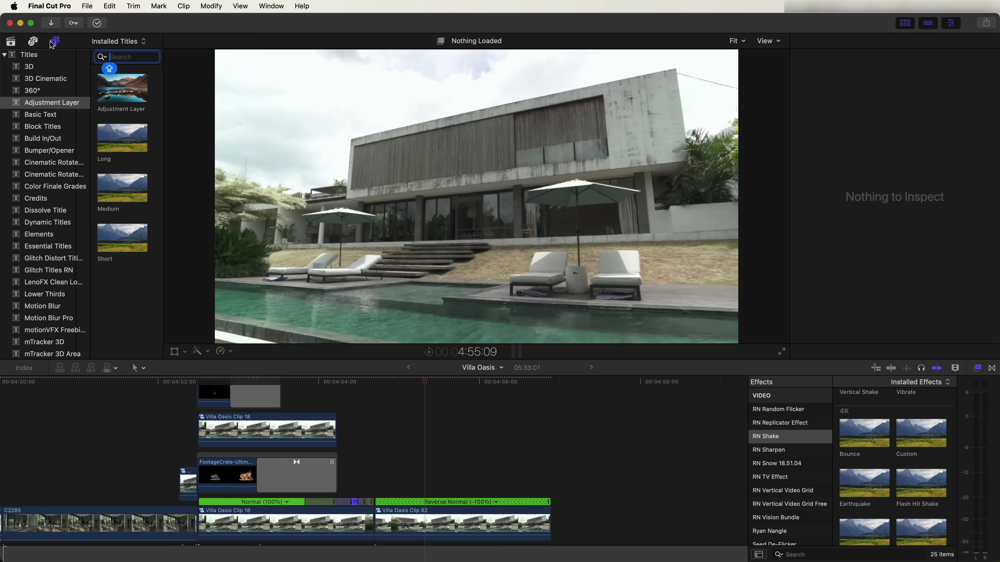
left_click(52, 105)
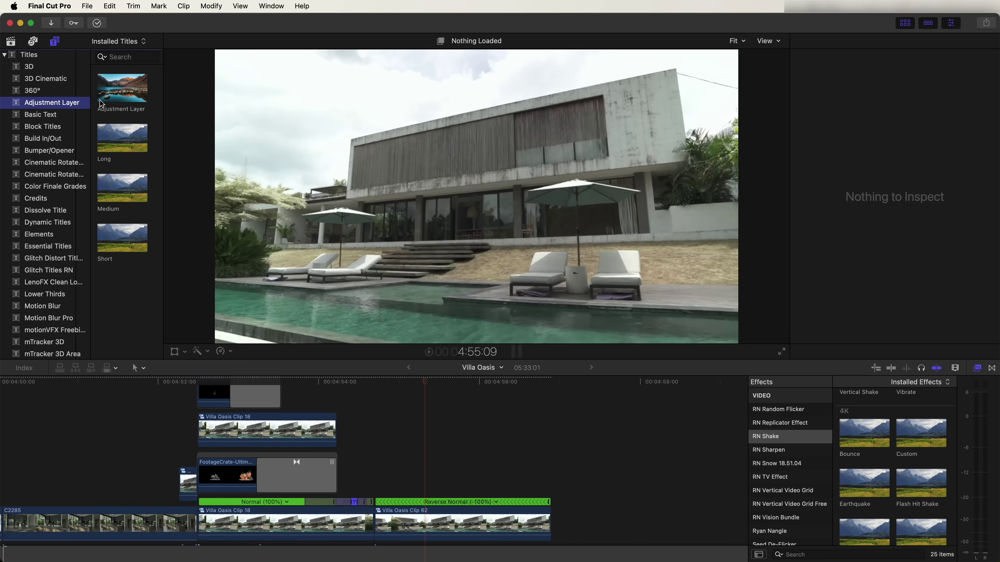
left_click_drag(119, 94, 162, 394)
scroll(173, 423, "up", 3)
scroll(173, 422, "left", 5)
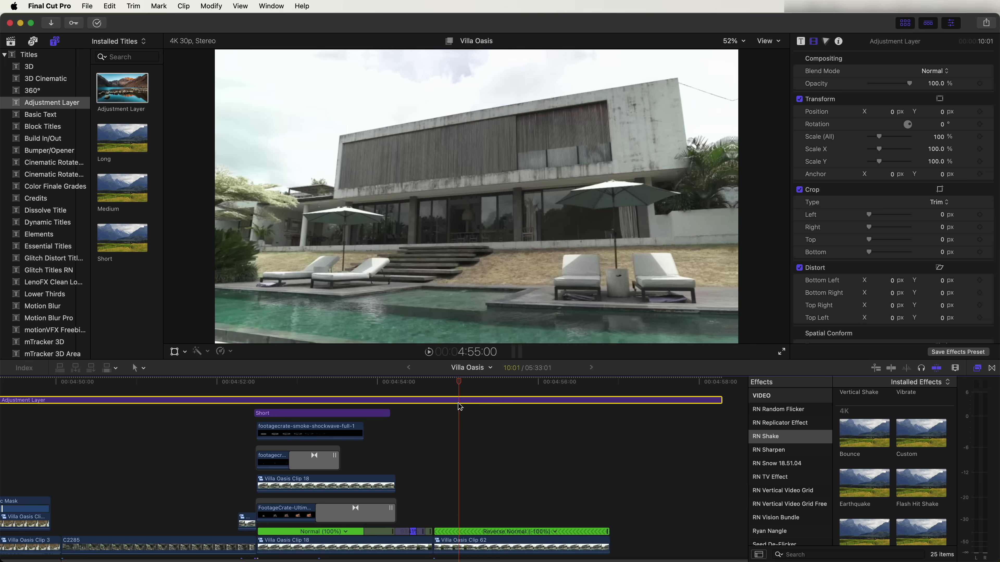
- Set LUT 1 to Explorer Lut Pack Vol 3 > Summer Vibes with Mix at 82.41%
left_click(802, 42)
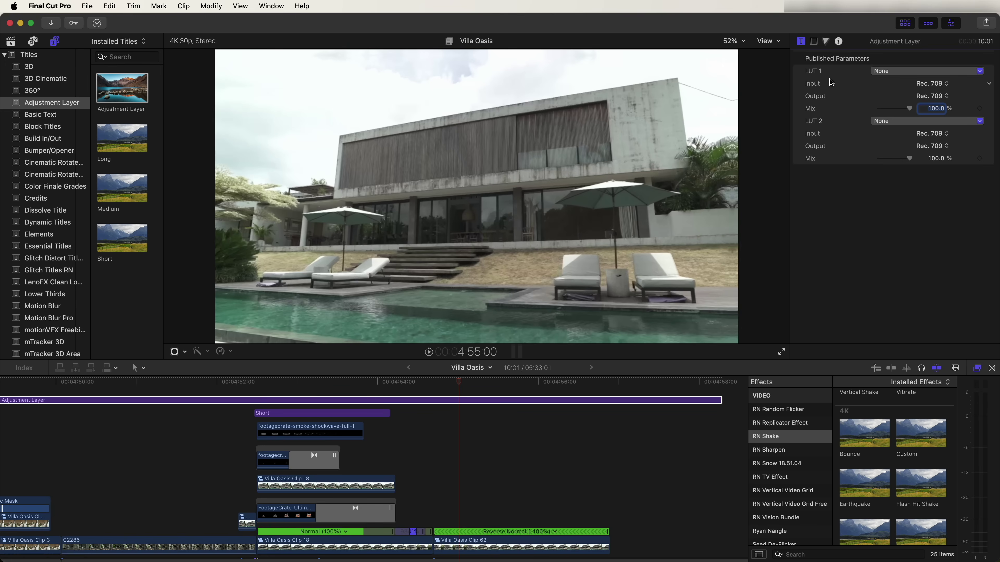
left_click(881, 71)
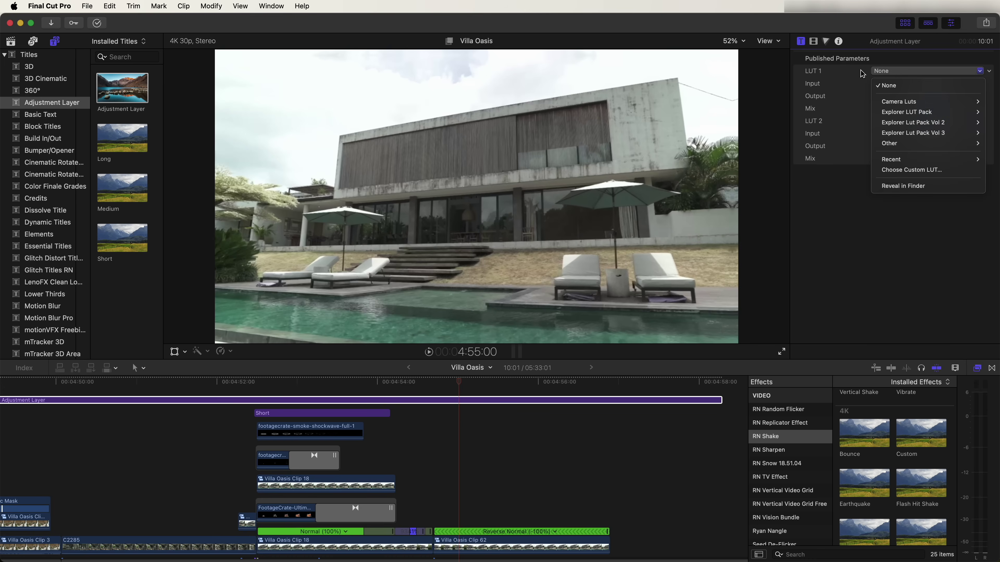
mouse_move(911, 137)
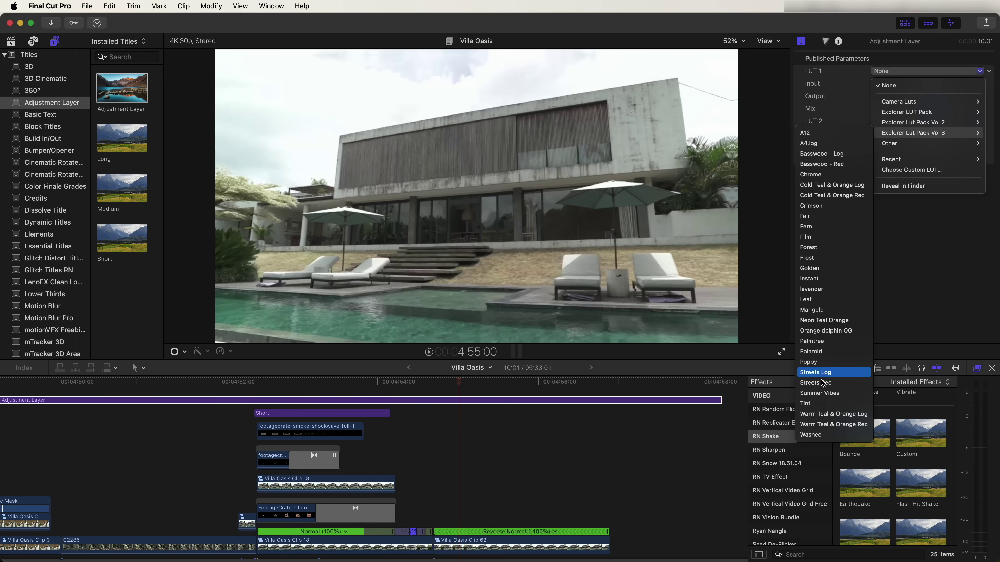
left_click(833, 394)
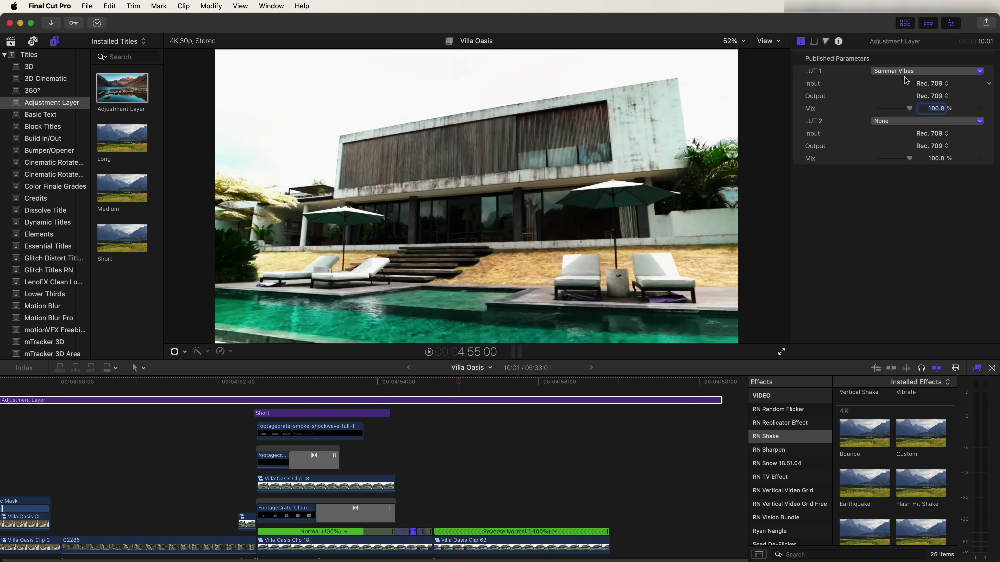
left_click_drag(913, 112, 873, 113)
left_click(939, 71)
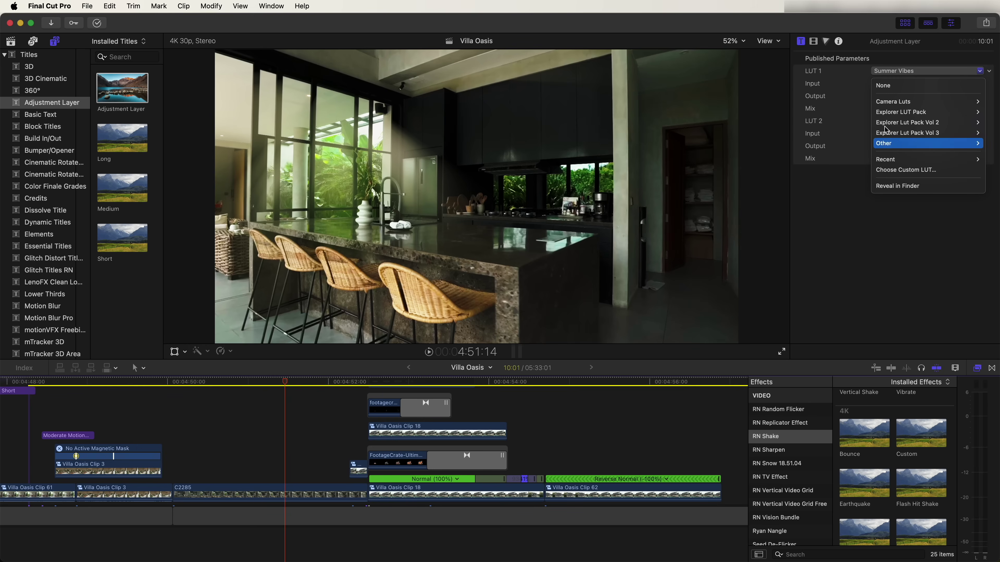
left_click(834, 74)
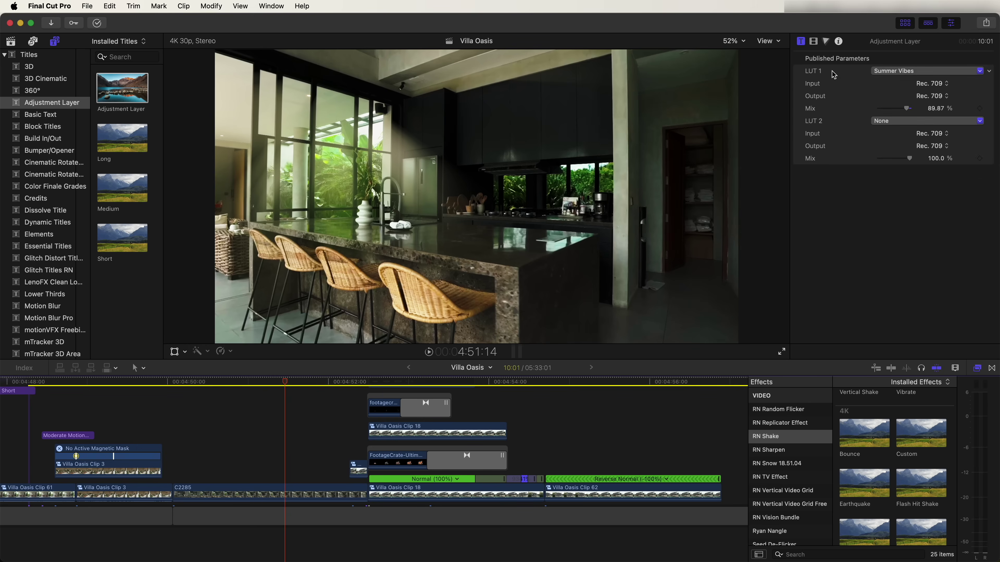
left_click(895, 73)
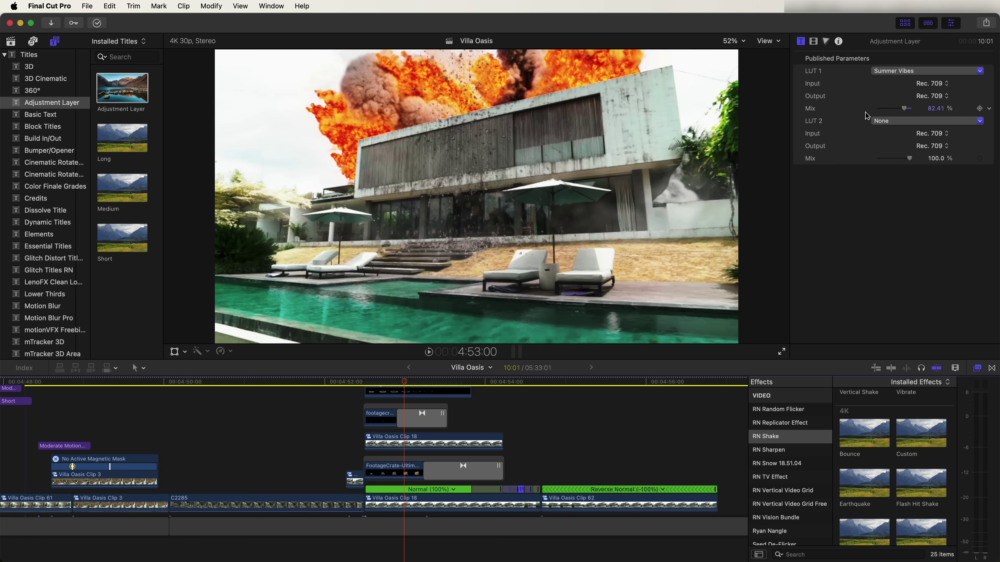
left_click(406, 507)
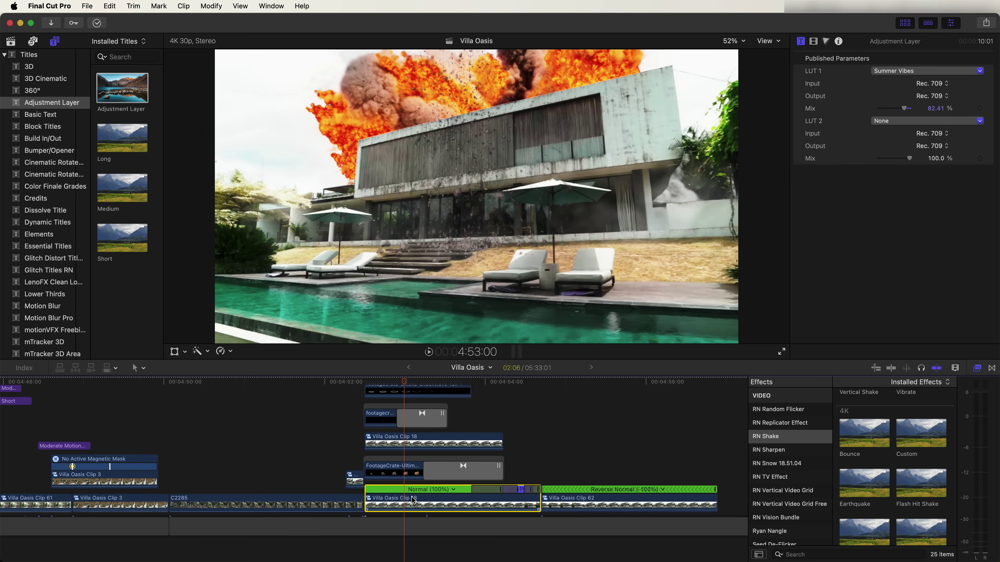
scroll(424, 469, "down", 2)
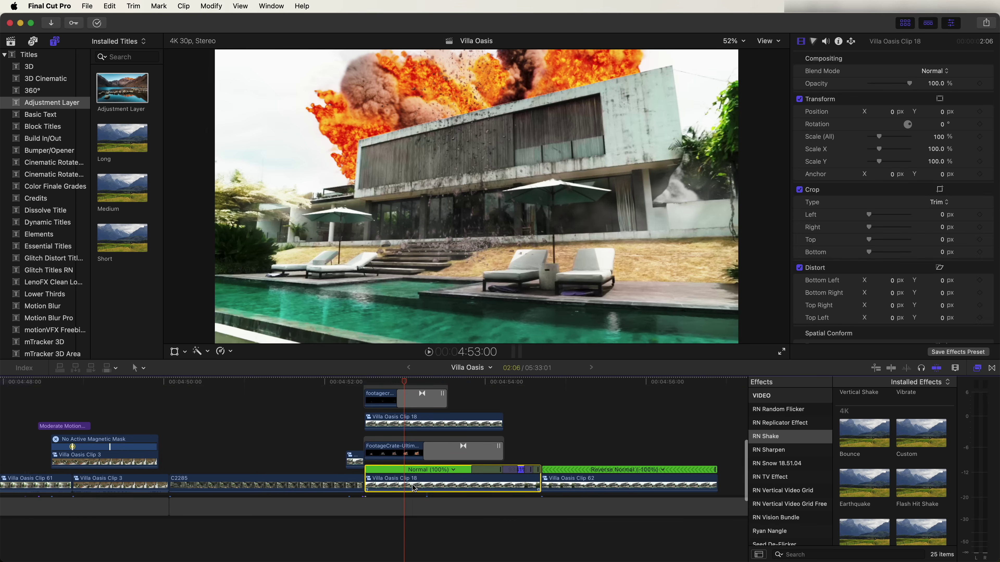
- Show the Color inspector's Exposure controls and the Rec. 709 histogram scope
left_click(813, 41)
left_click(919, 78)
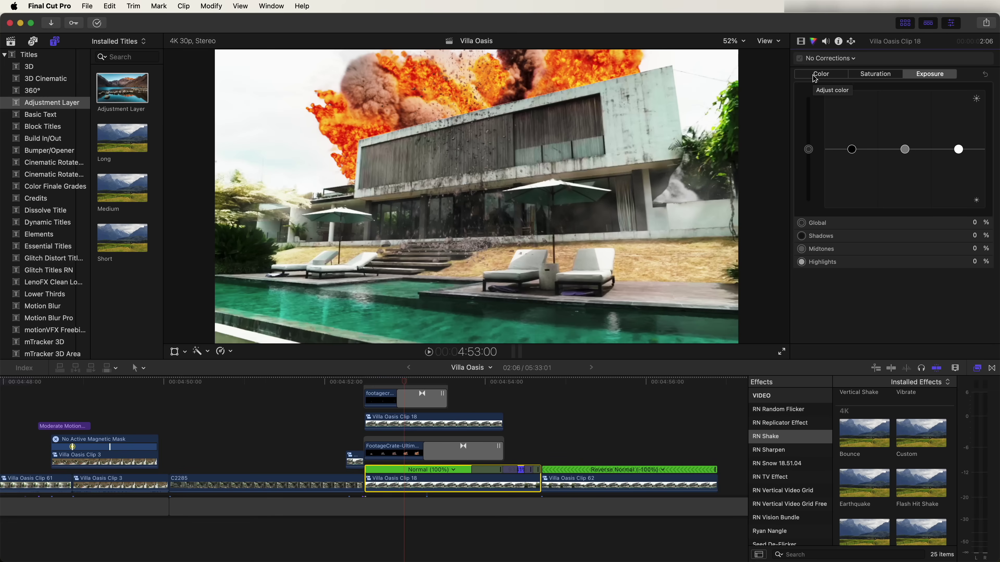
key("super+7")
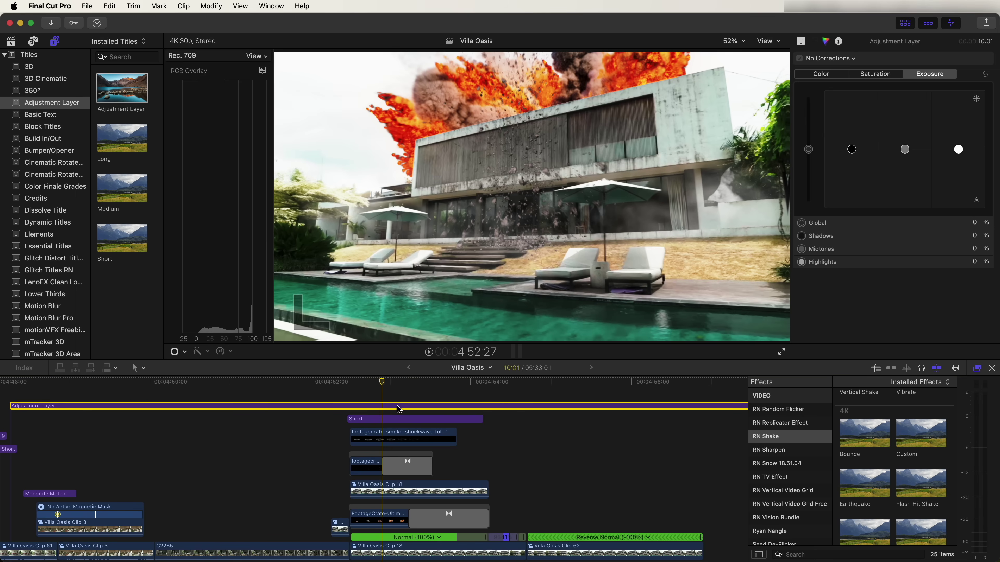
- Give the adjustment layer RN Sharpen with raised Amount and Boost, plus a Diffusion glow
left_click(801, 452)
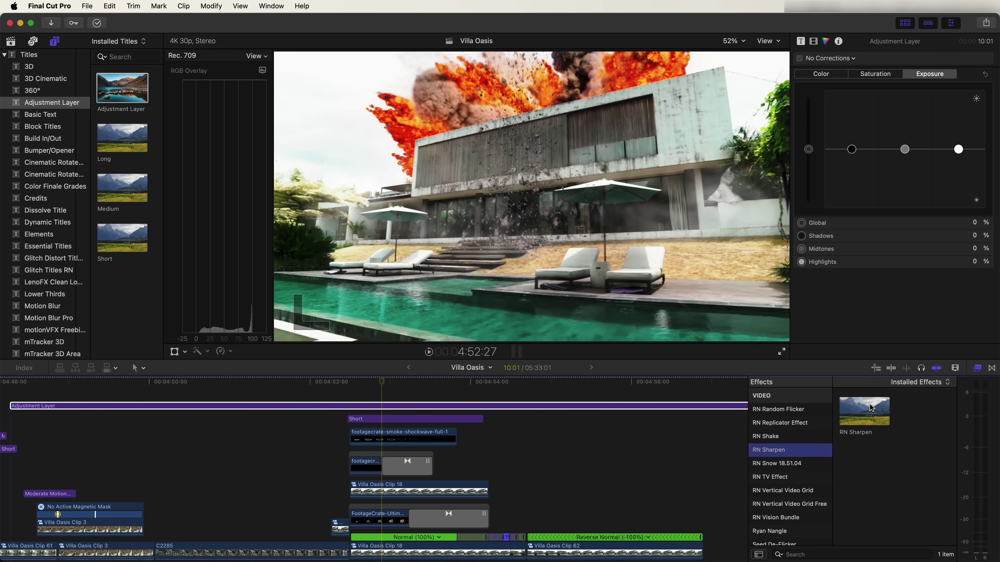
double_click(860, 423)
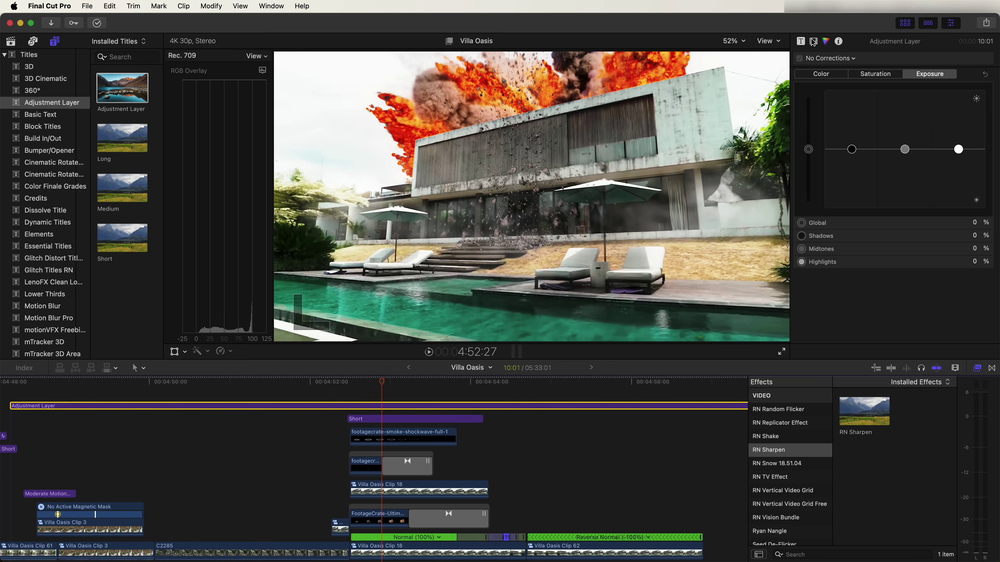
left_click(813, 41)
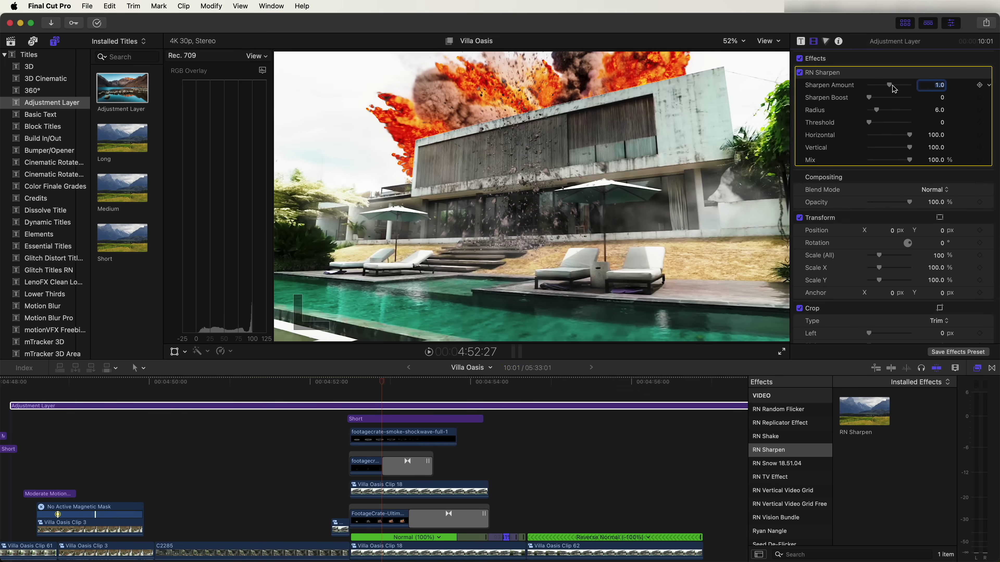
left_click_drag(892, 86, 952, 88)
left_click_drag(869, 98, 949, 99)
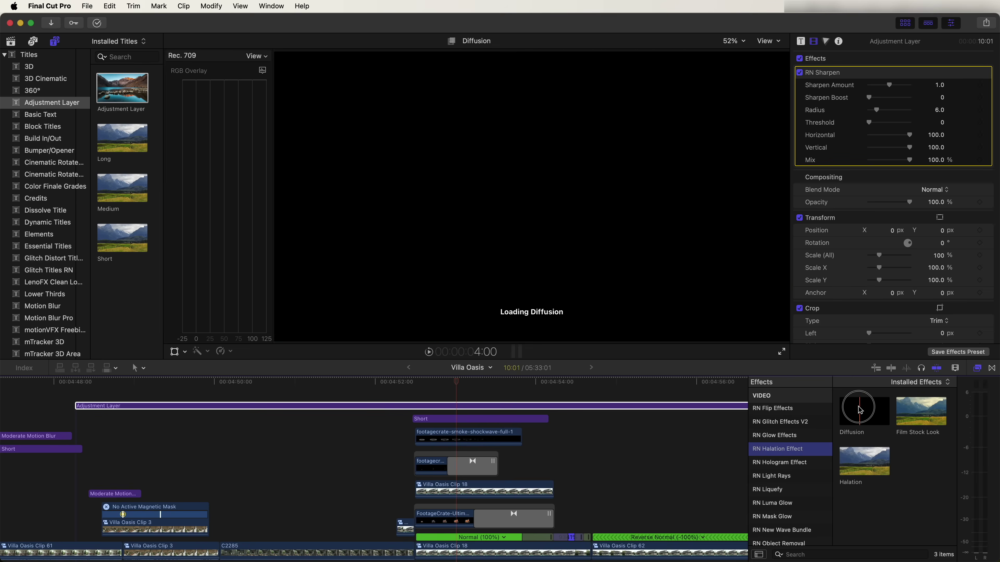
left_click_drag(863, 412, 478, 408)
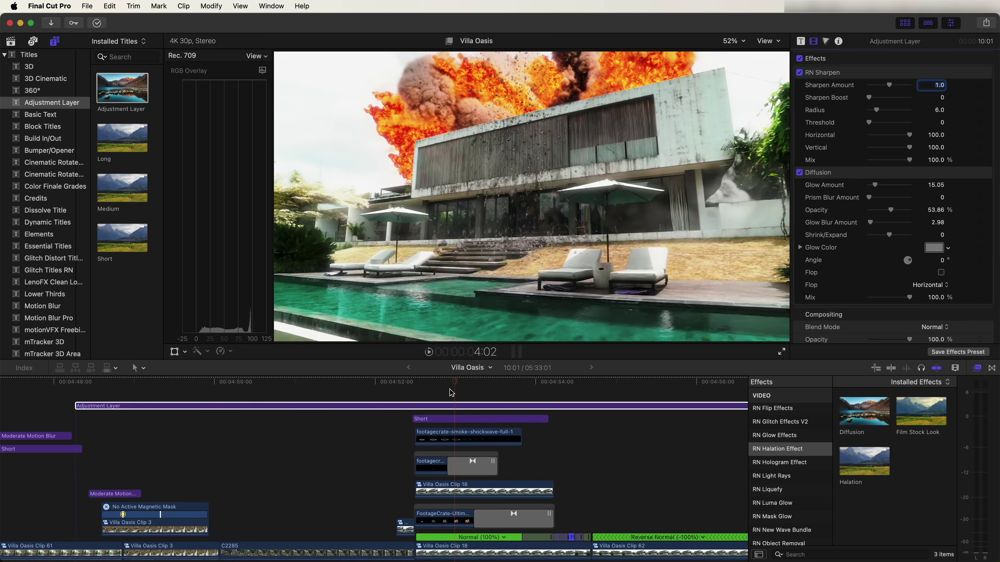
left_click(672, 395)
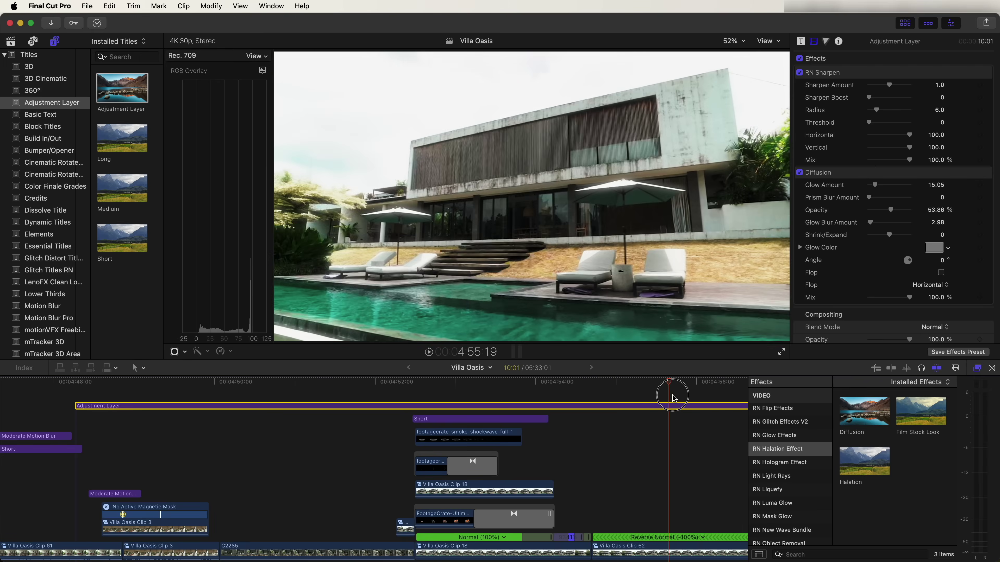